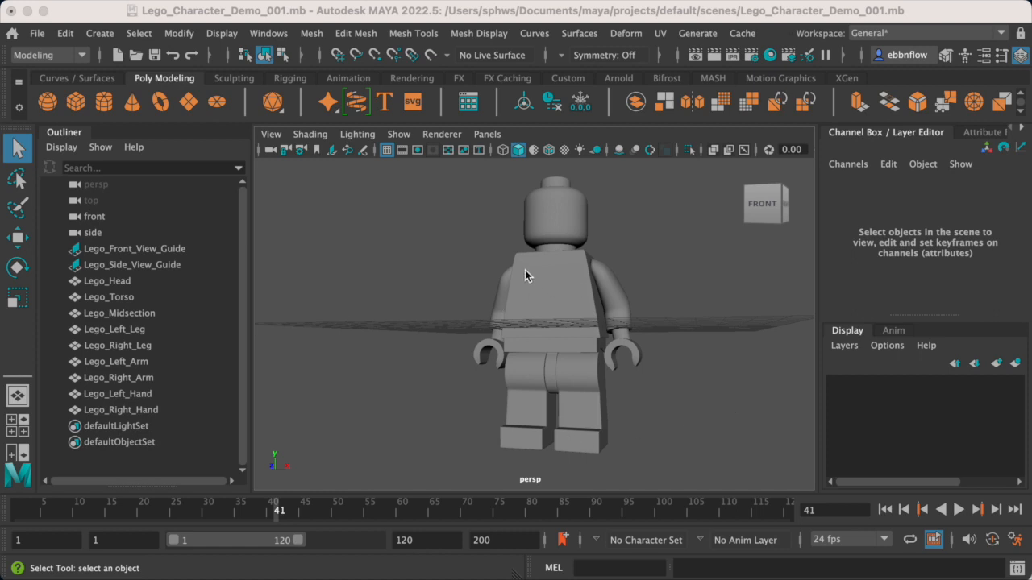
- Select the Lego head and examine its mesh wireframe up close from the front
scroll(532, 291, up, 6)
alt+middle_drag(541, 316, 514, 360)
scroll(514, 361, up, 5)
alt+drag(517, 340, 511, 333)
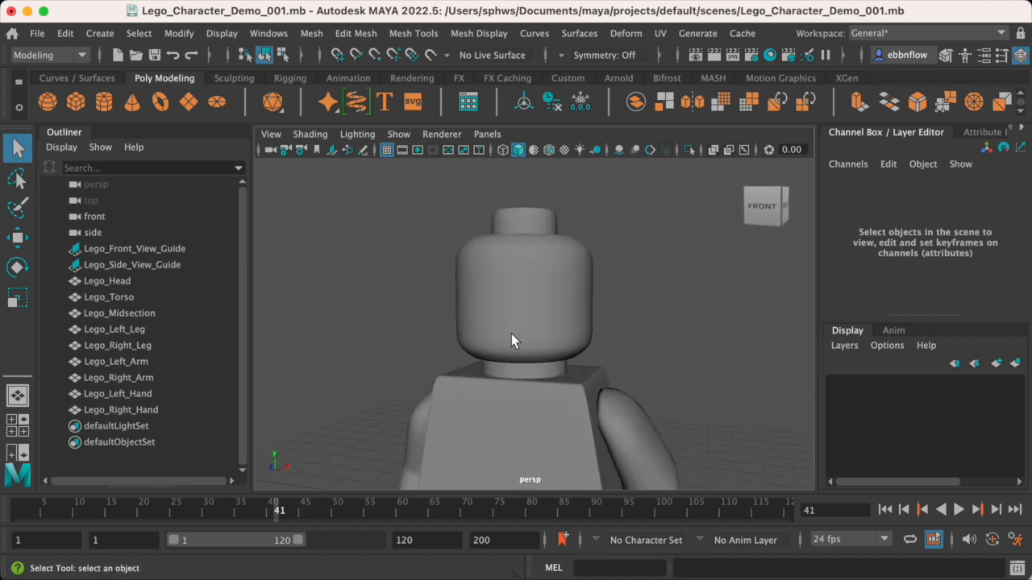
click(522, 296)
alt+right_drag(536, 316, 500, 307)
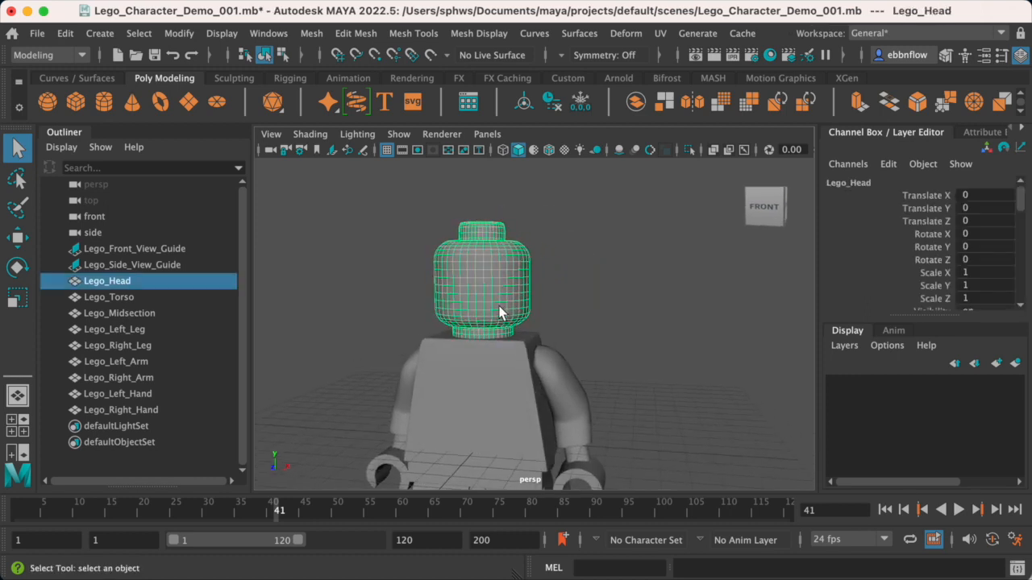
alt+middle_drag(489, 296, 489, 314)
scroll(489, 314, up, 2)
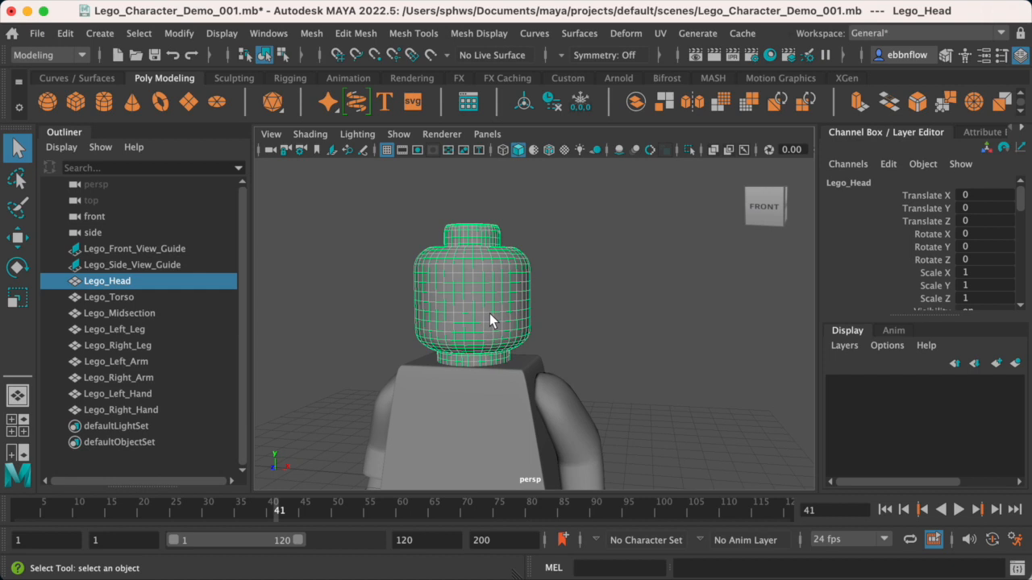
scroll(514, 328, down, 2)
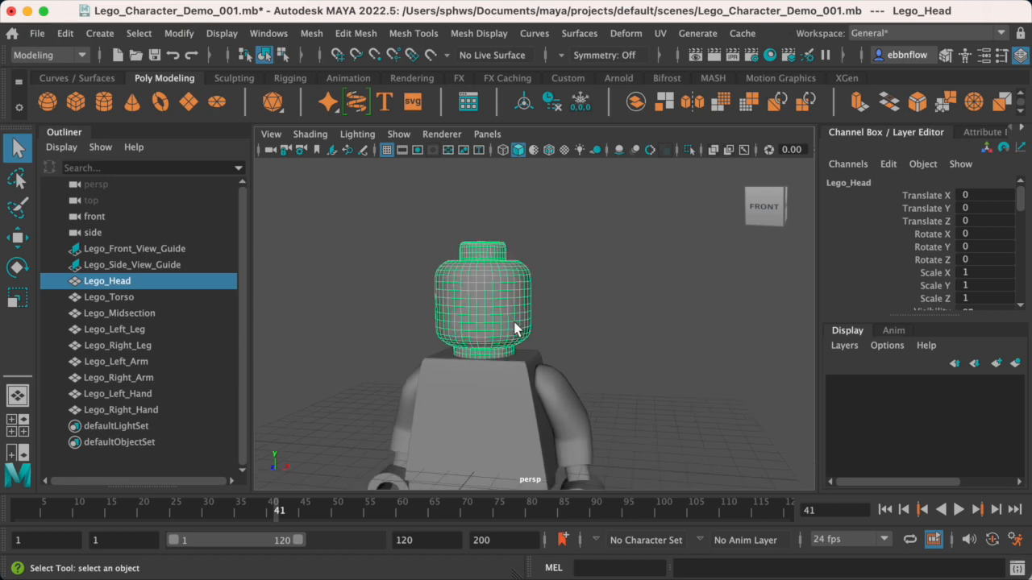
alt+drag(500, 306, 502, 304)
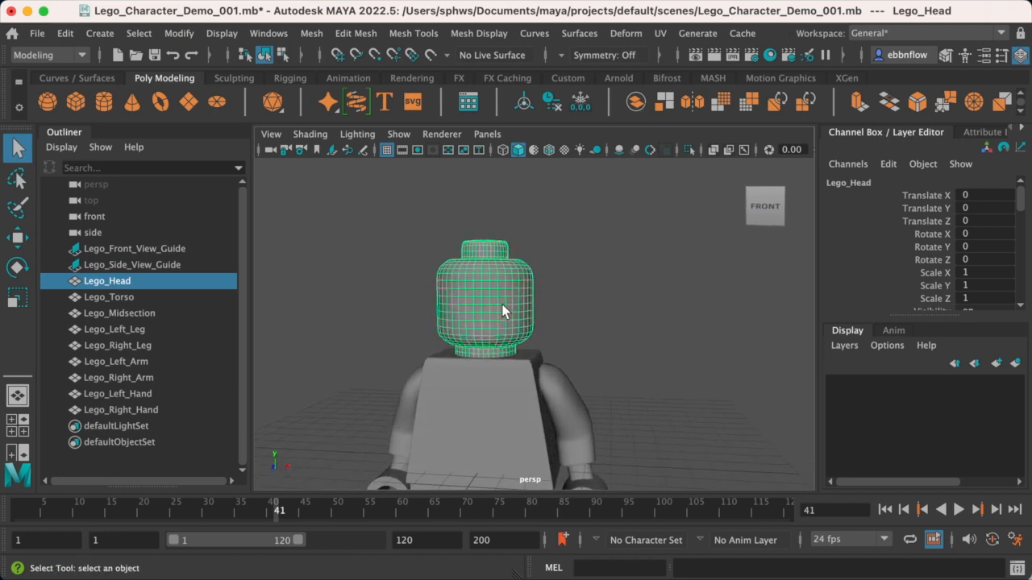
alt+middle_drag(501, 304, 478, 308)
alt+drag(478, 308, 474, 308)
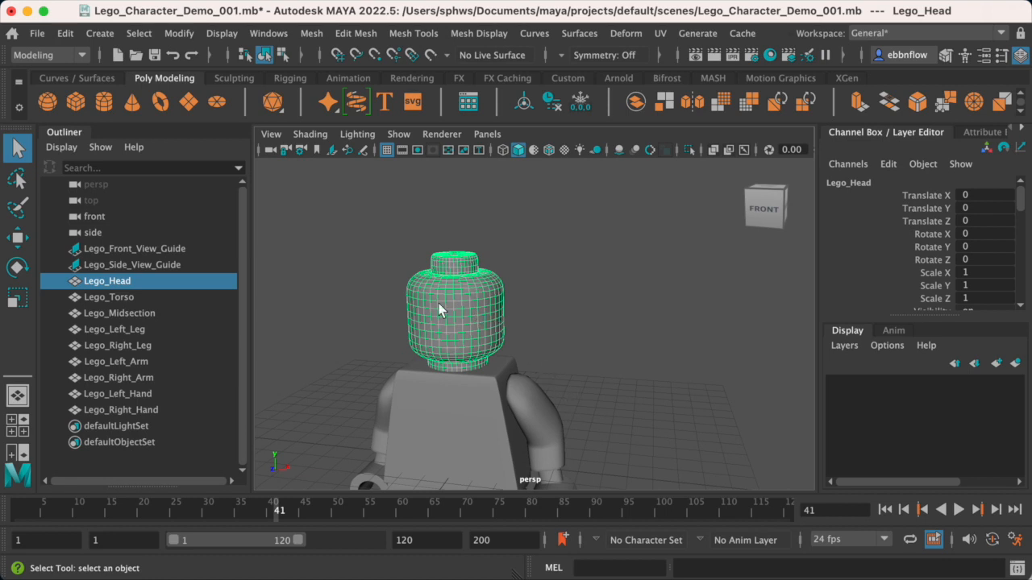
- Create a polygon cylinder with 4 height divisions and 2 cap divisions
click(37, 33)
mouse_move(75, 35)
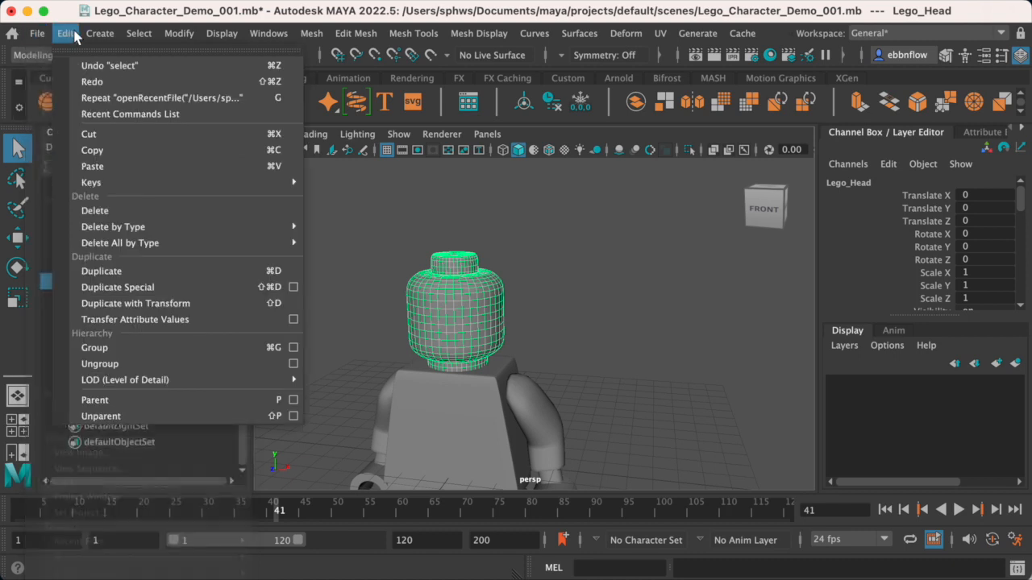
mouse_move(120, 94)
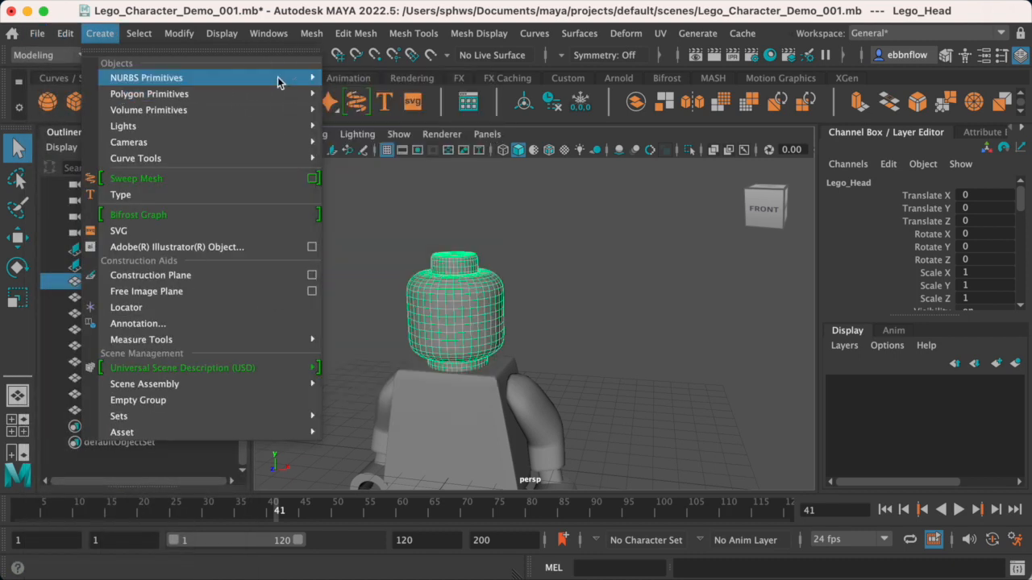
mouse_move(275, 92)
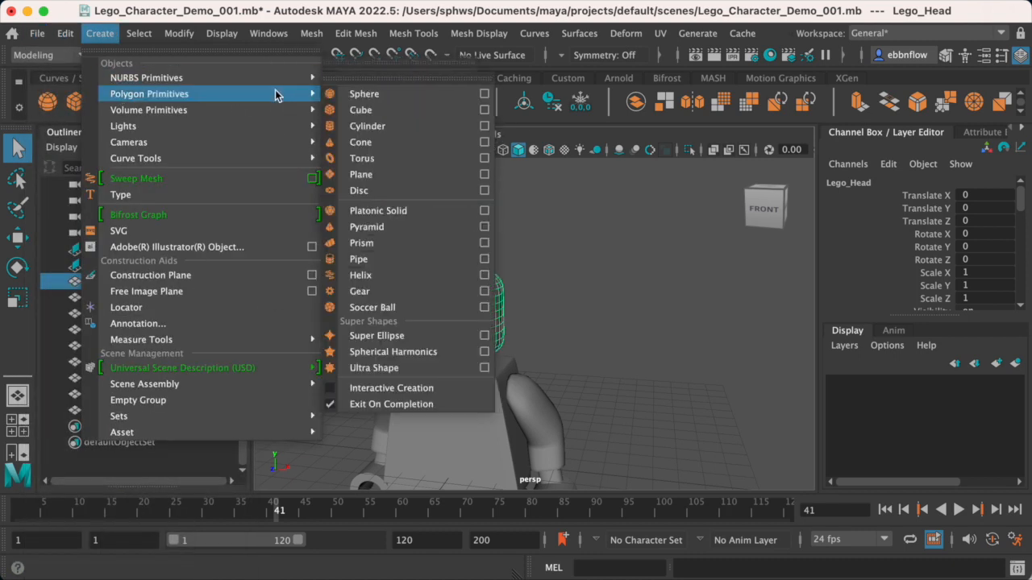
click(484, 126)
click(786, 187)
double_click(766, 187)
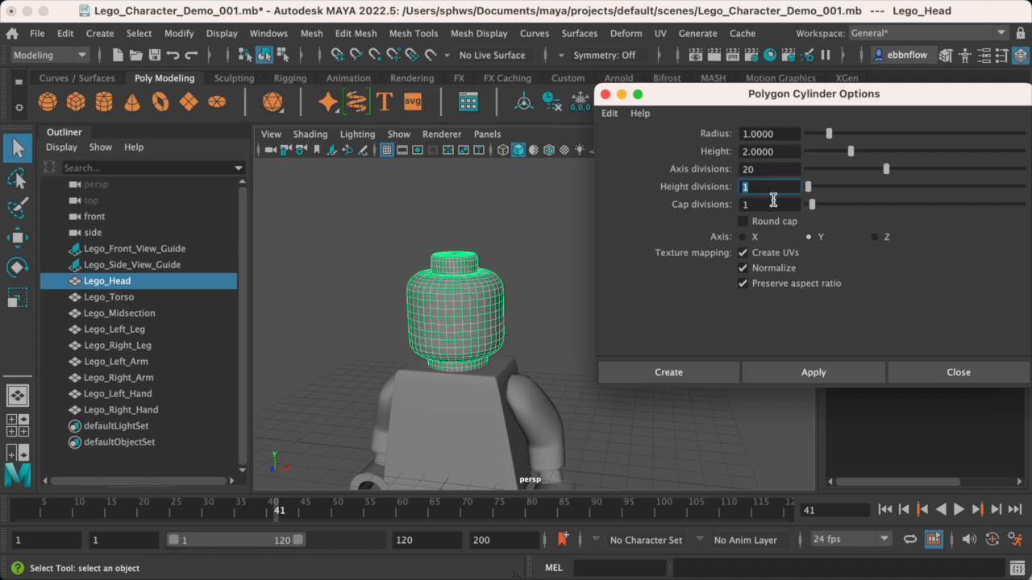
text(4)
key(Tab)
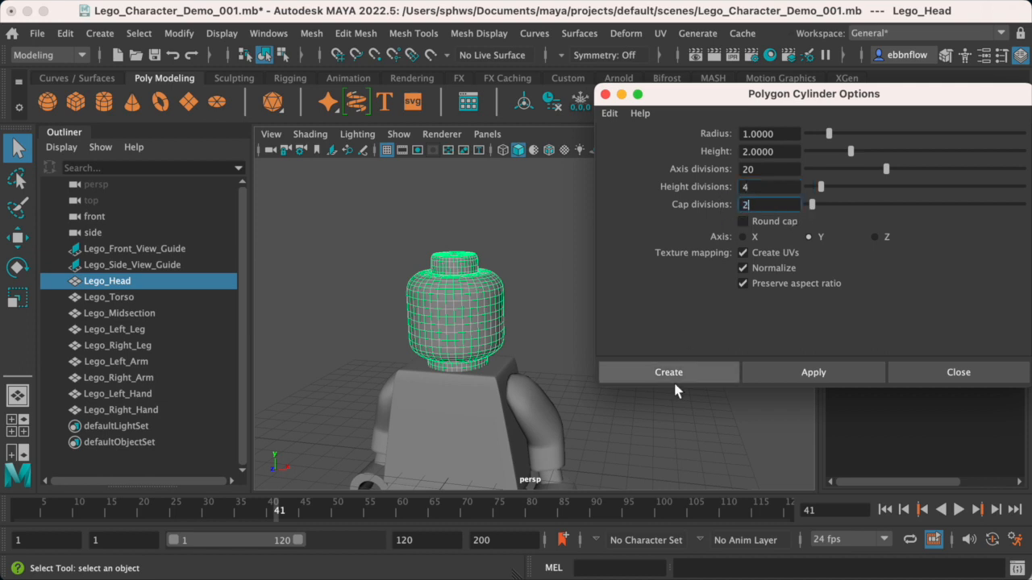
click(696, 374)
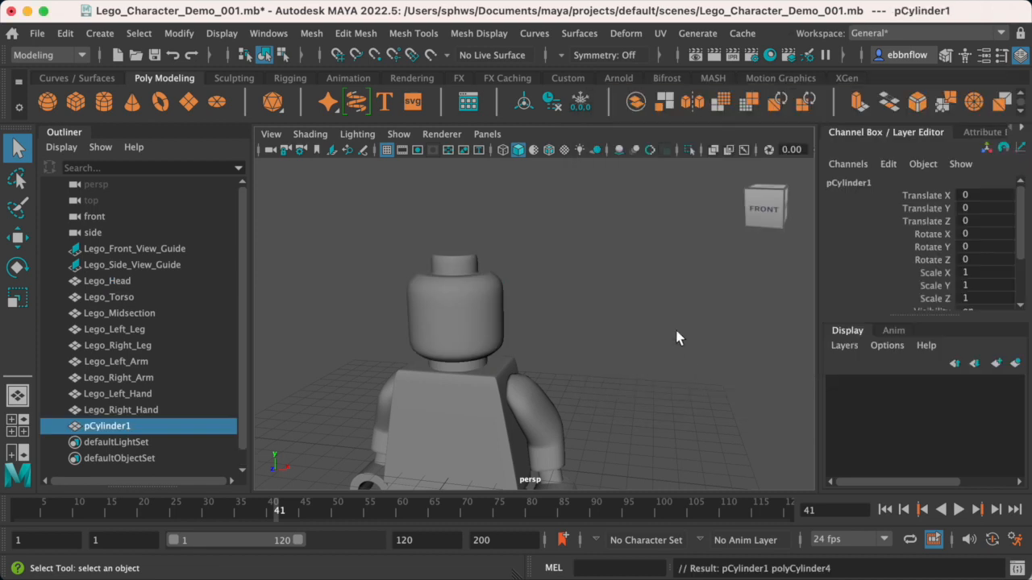
- Move the new cylinder up and beside the Lego head, to about X 6.3 and Y 6.5
key(w)
drag(467, 385, 457, 242)
drag(540, 325, 702, 333)
drag(621, 262, 623, 243)
mouse_move(580, 330)
alt+mouse_down()
mouse_move(603, 320)
mouse_move(583, 322)
alt+mouse_up()
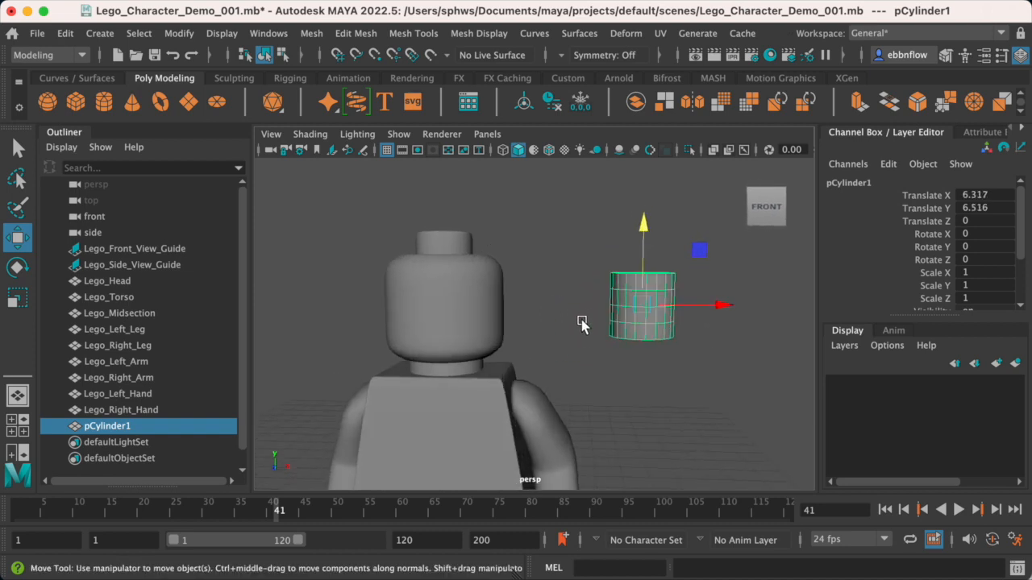
- Select the Lego head, switch to Finder and preview uv_map_image.png in Downloads, moving the windows clear of the model
click(442, 307)
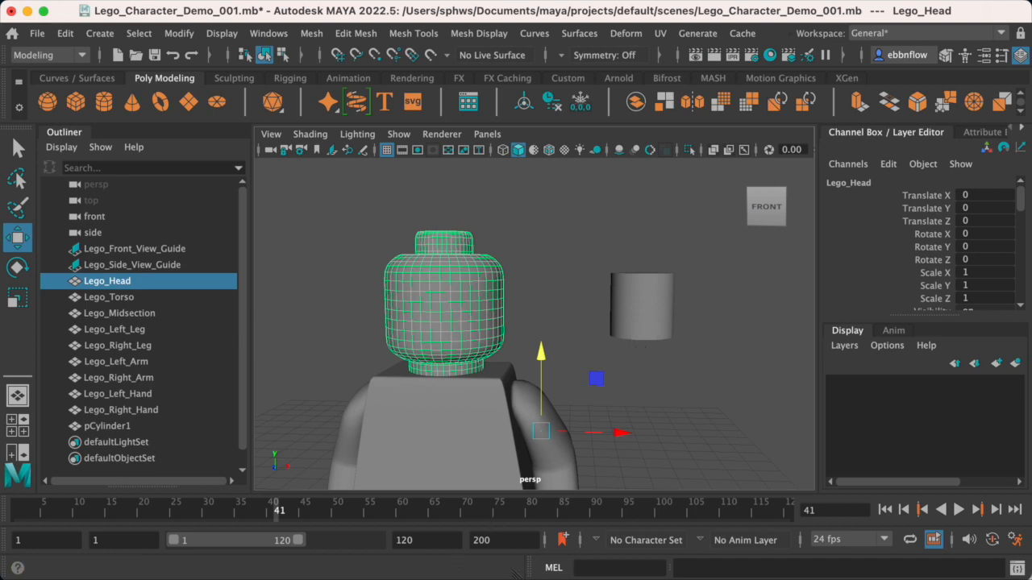
key(super+Tab)
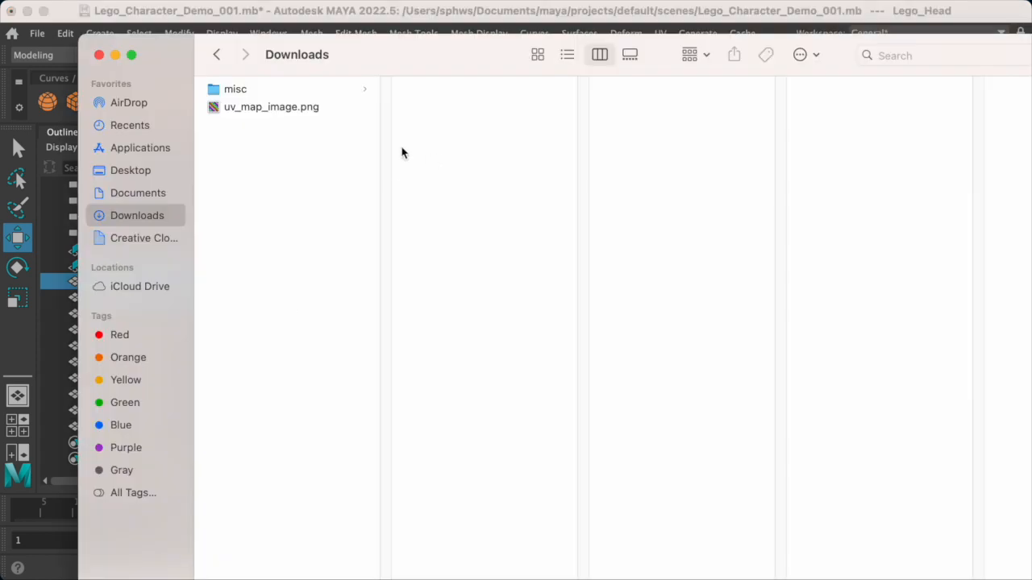
drag(389, 52, 844, 371)
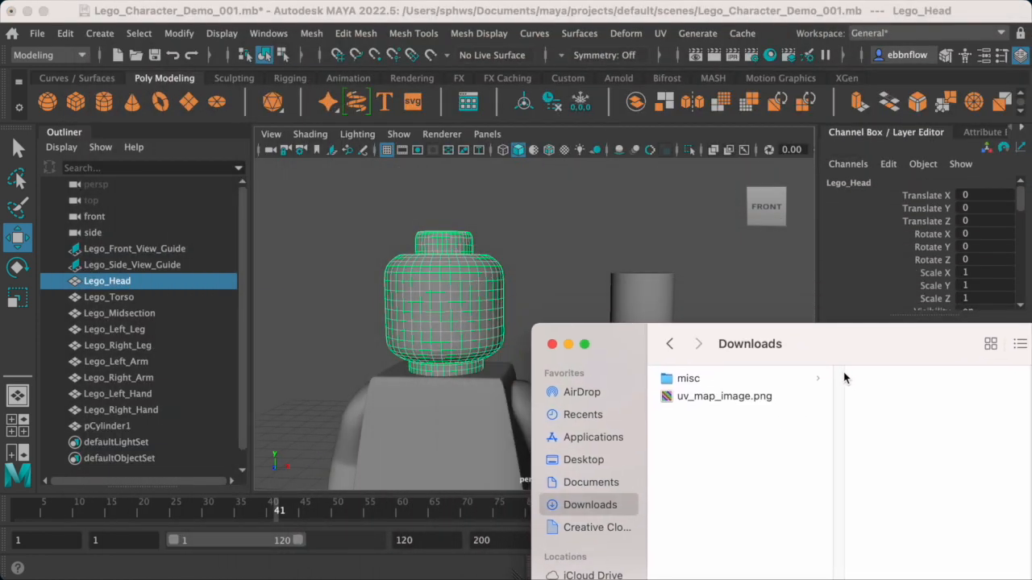
click(675, 397)
key(space)
drag(565, 145, 512, 106)
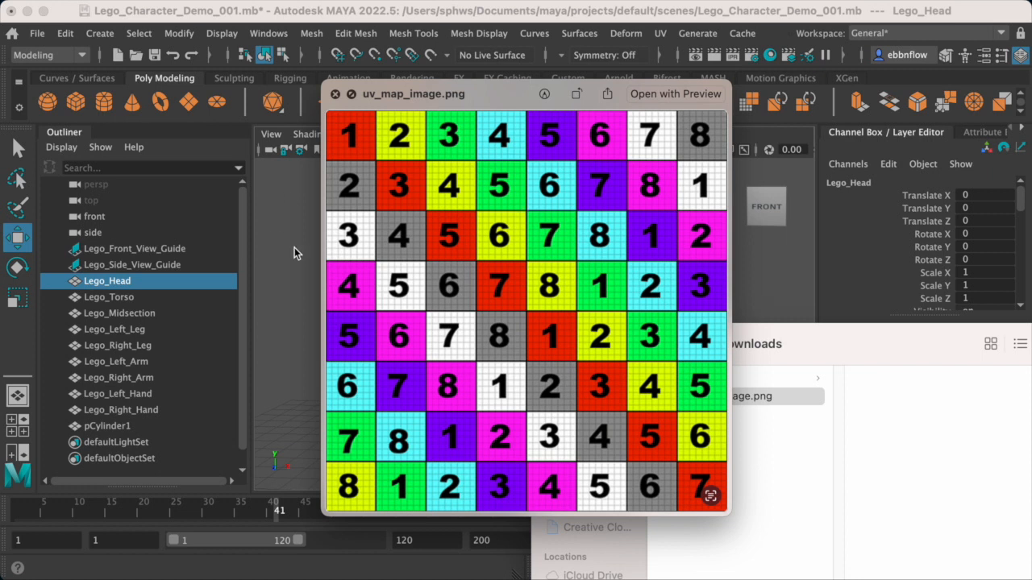
key(space)
drag(629, 349, 683, 450)
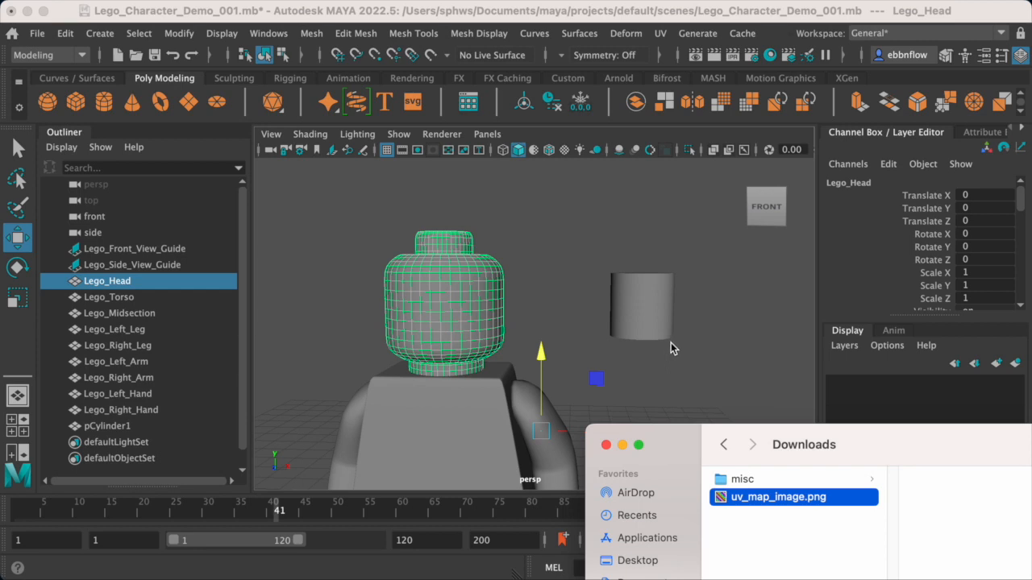
- Select the cylinder in Maya and bring Finder's Downloads window back into full view
click(644, 291)
scroll(658, 323, up, 3)
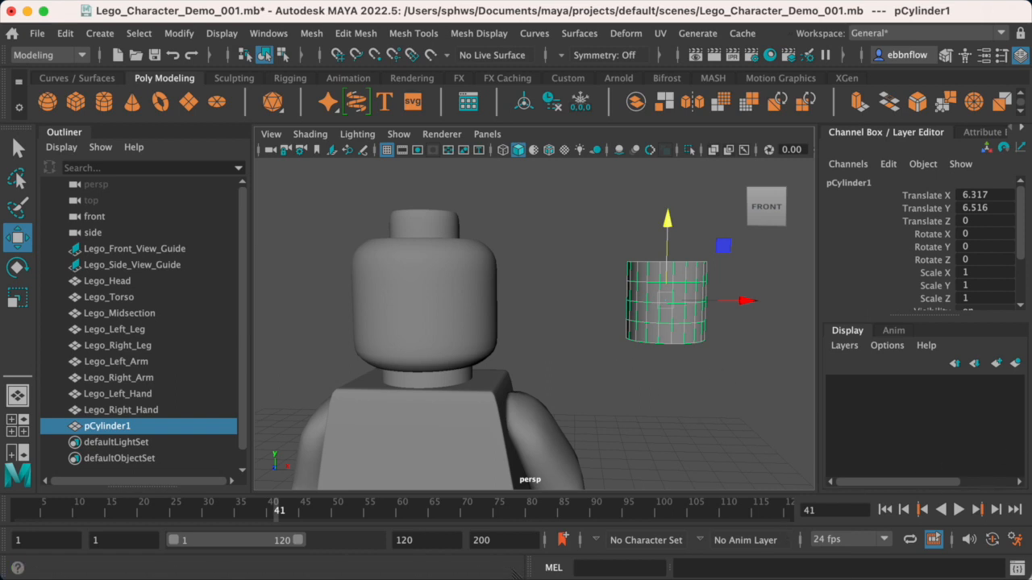
click(761, 578)
drag(677, 452, 382, 117)
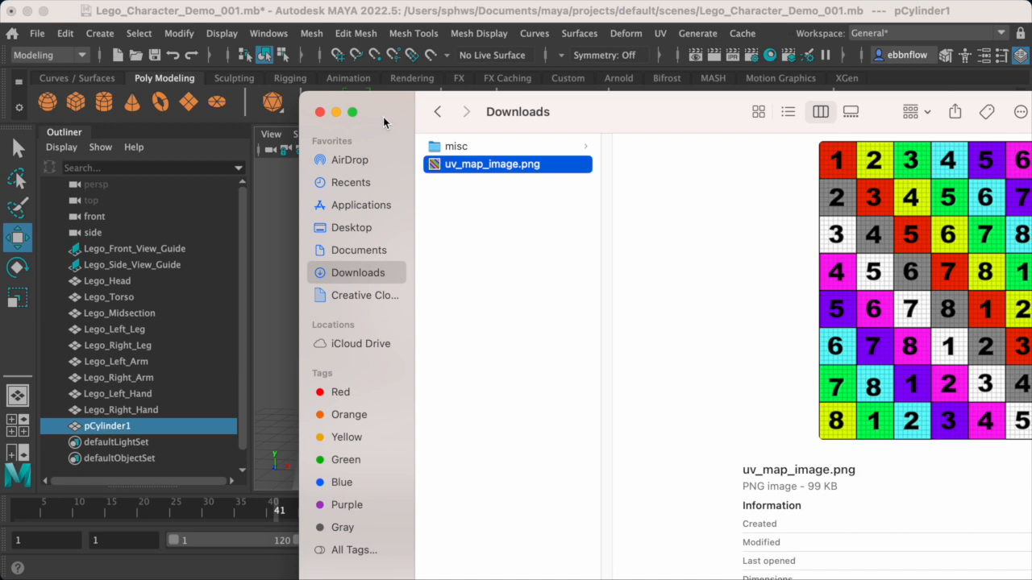
drag(382, 116, 188, 262)
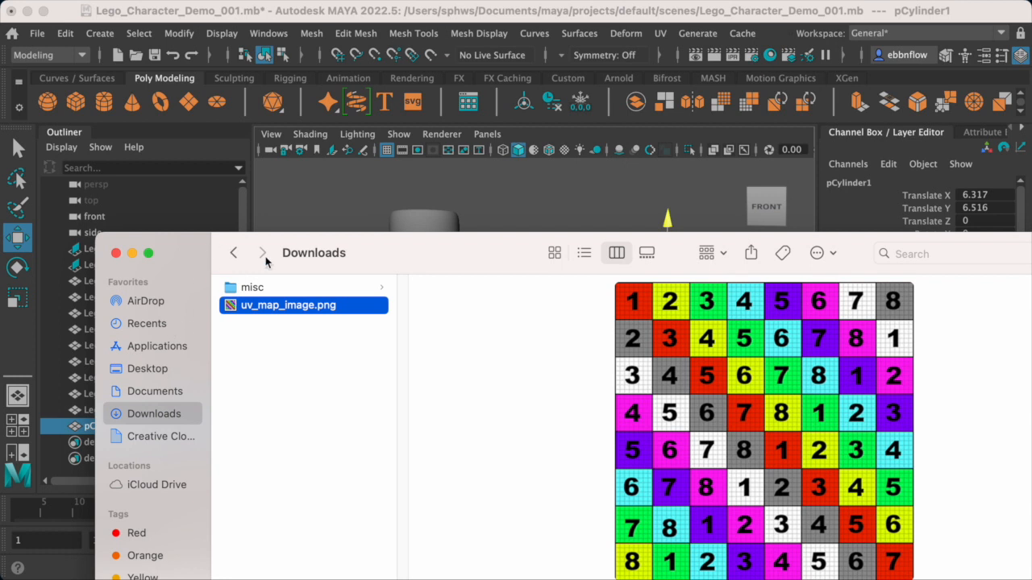
- Open a new Finder window showing the Documents folder in column view and enlarge it
key(super+n)
drag(144, 63, 275, 124)
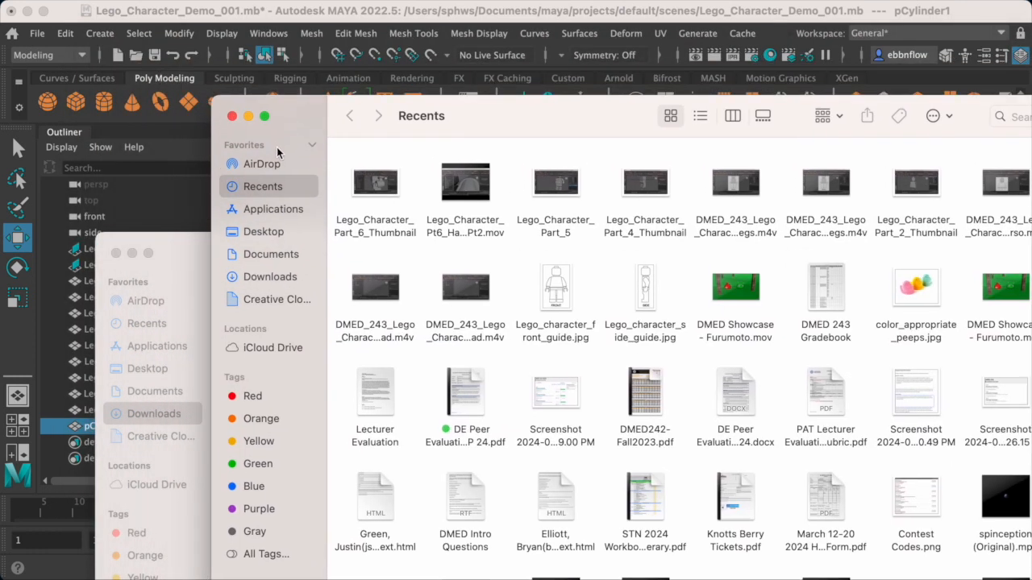
click(287, 255)
drag(310, 121, 404, 178)
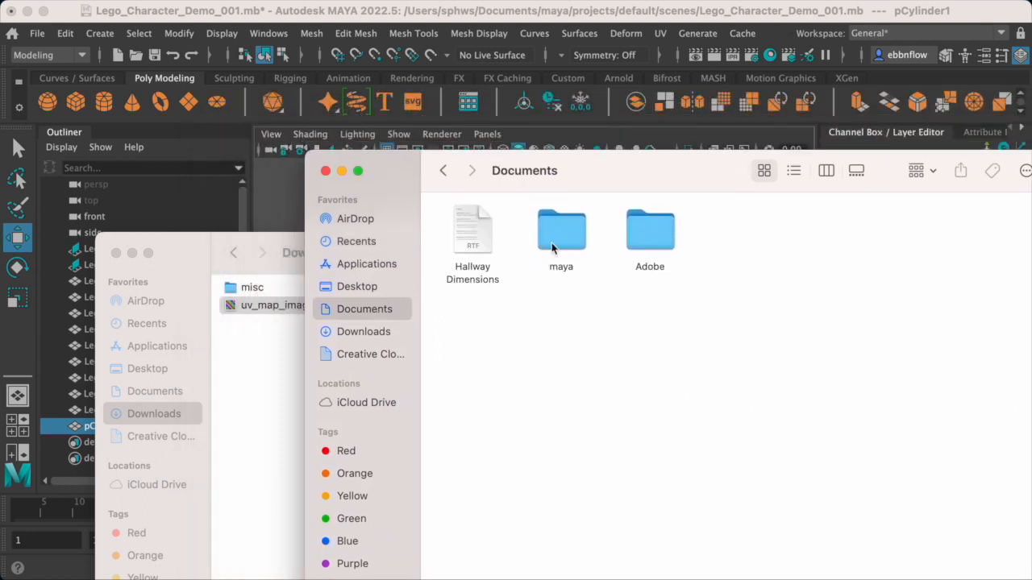
click(827, 171)
double_click(675, 173)
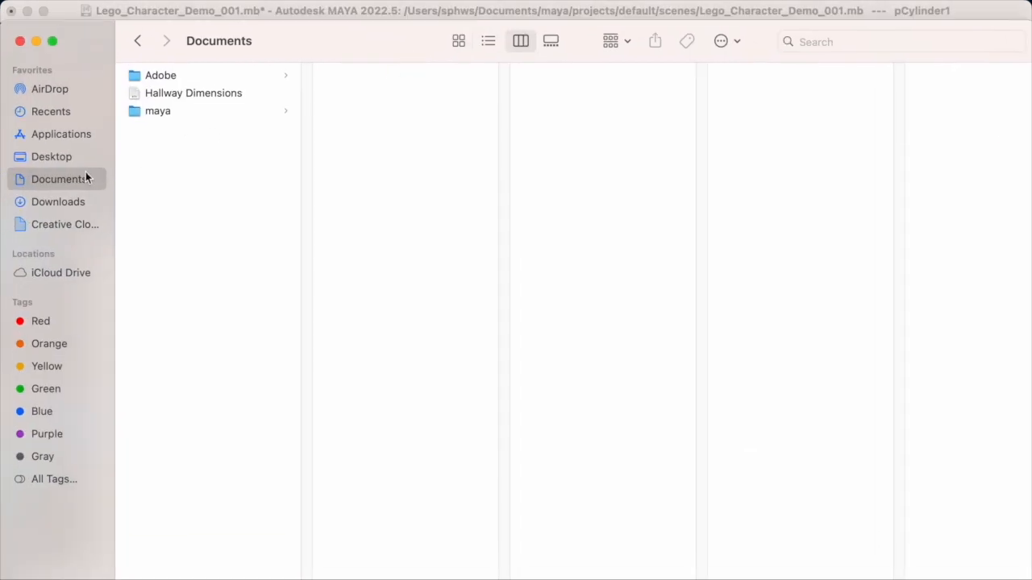
- Browse through maya, projects and default to the sourceimages folder
click(185, 109)
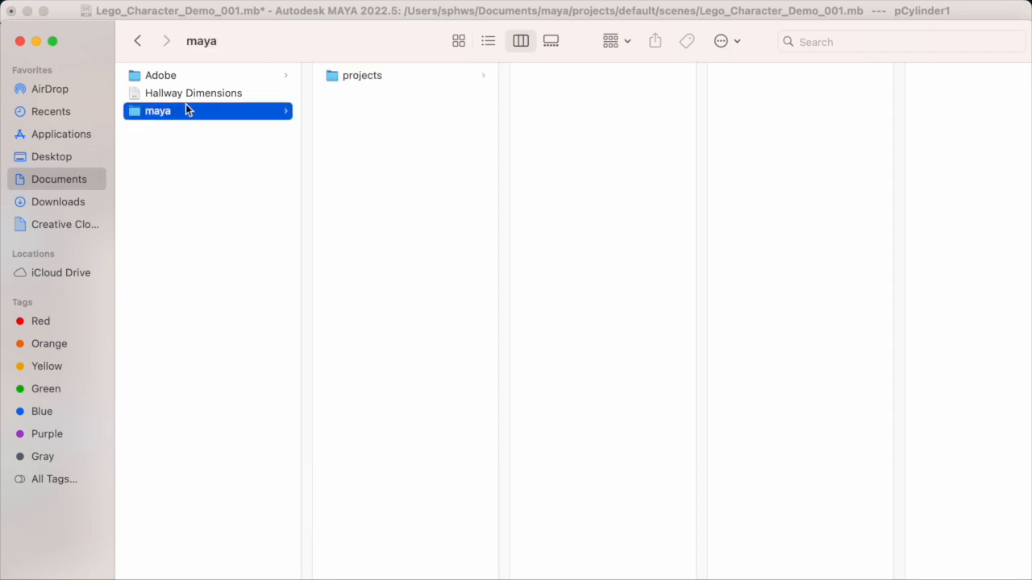
click(366, 76)
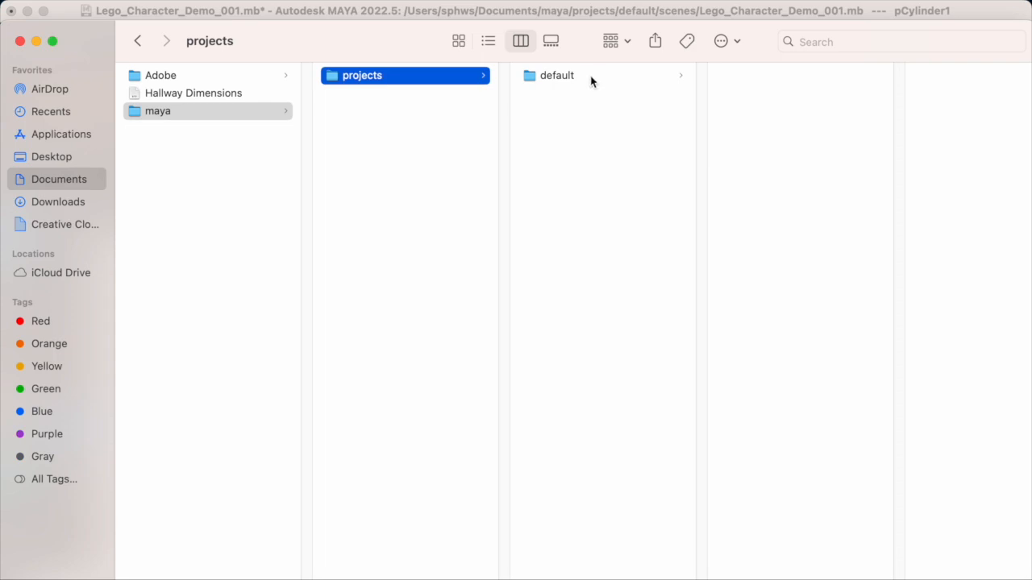
click(590, 76)
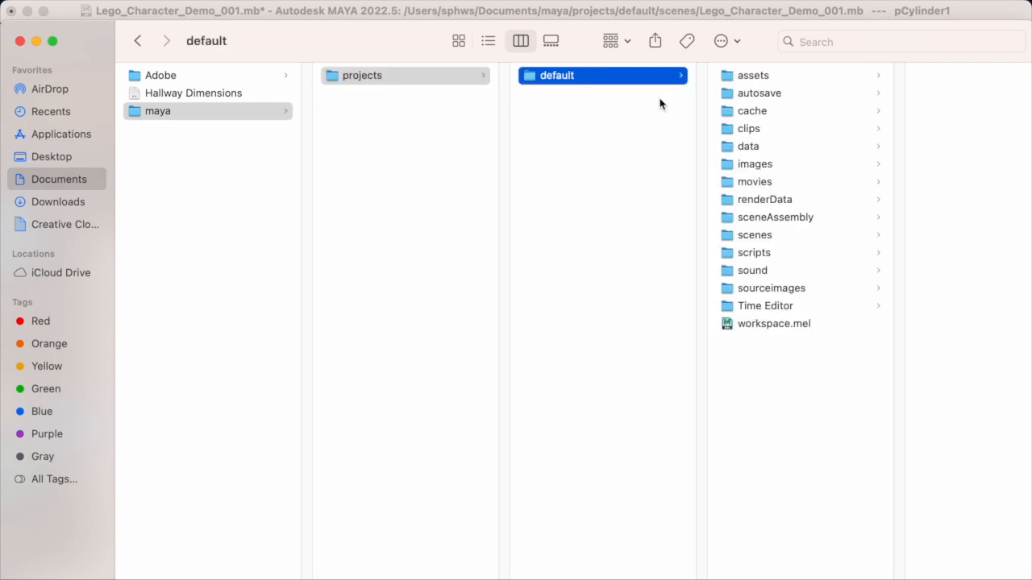
click(820, 289)
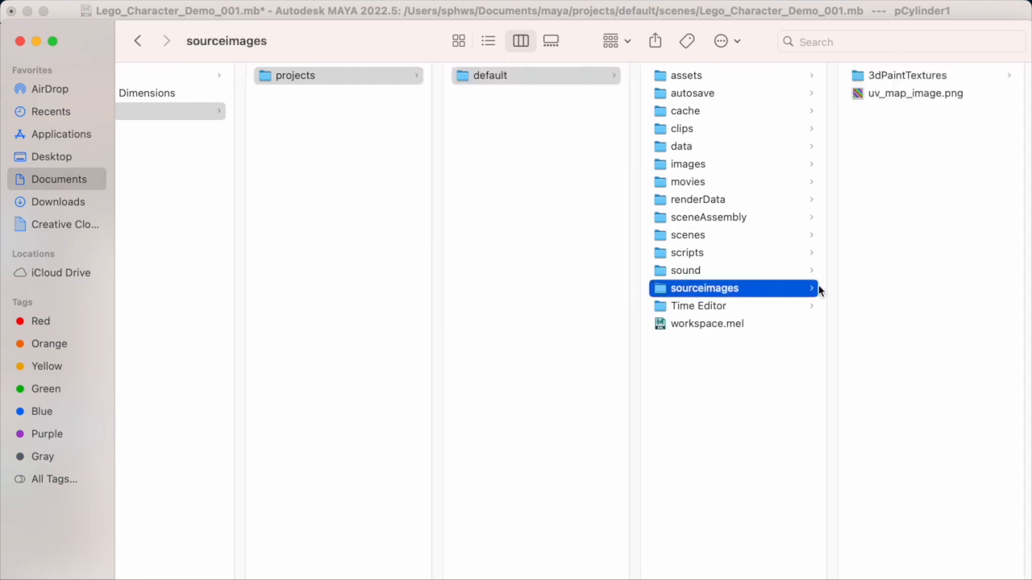
- Arrange the Downloads window with uv_map_image.png in front of the sourceimages window, and close the Downloads window
drag(378, 47, 304, 161)
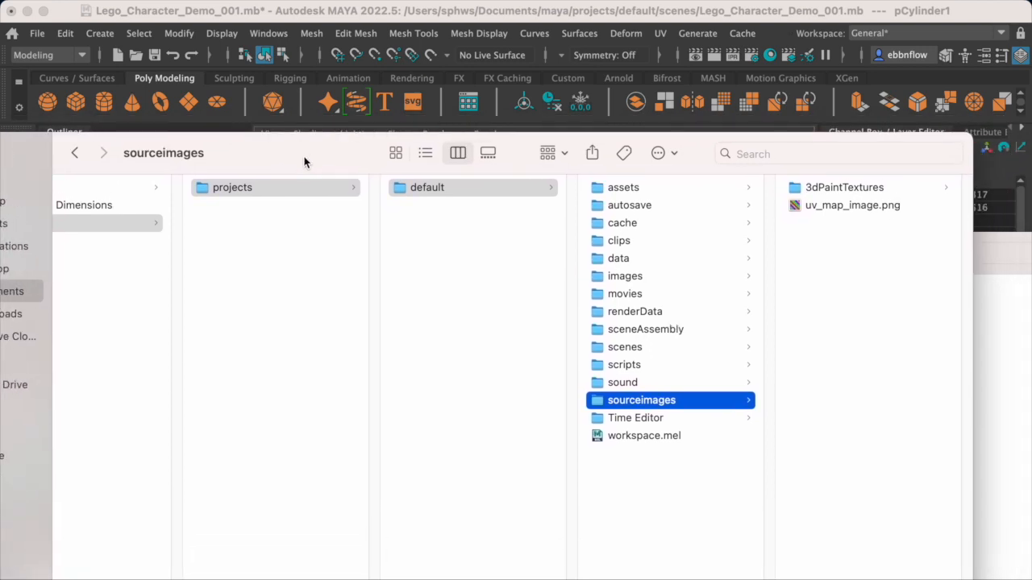
click(1012, 402)
drag(504, 258, 716, 504)
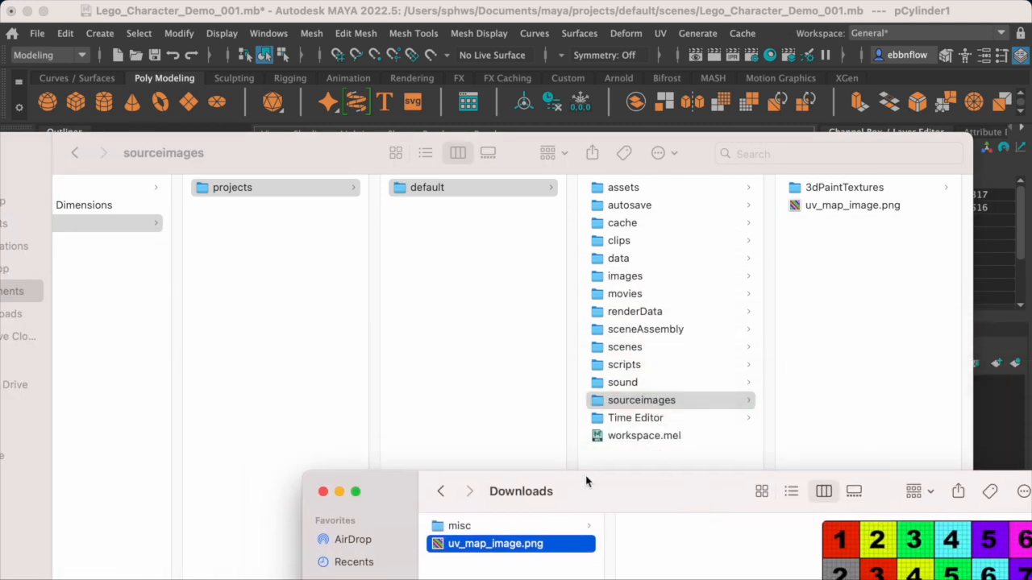
mouse_move(525, 548)
mouse_down()
mouse_move(797, 323)
mouse_move(875, 285)
mouse_move(629, 488)
mouse_move(534, 546)
mouse_up()
click(320, 494)
- Reposition the sourceimages folder window and minimise it to return to Maya
drag(319, 165, 347, 160)
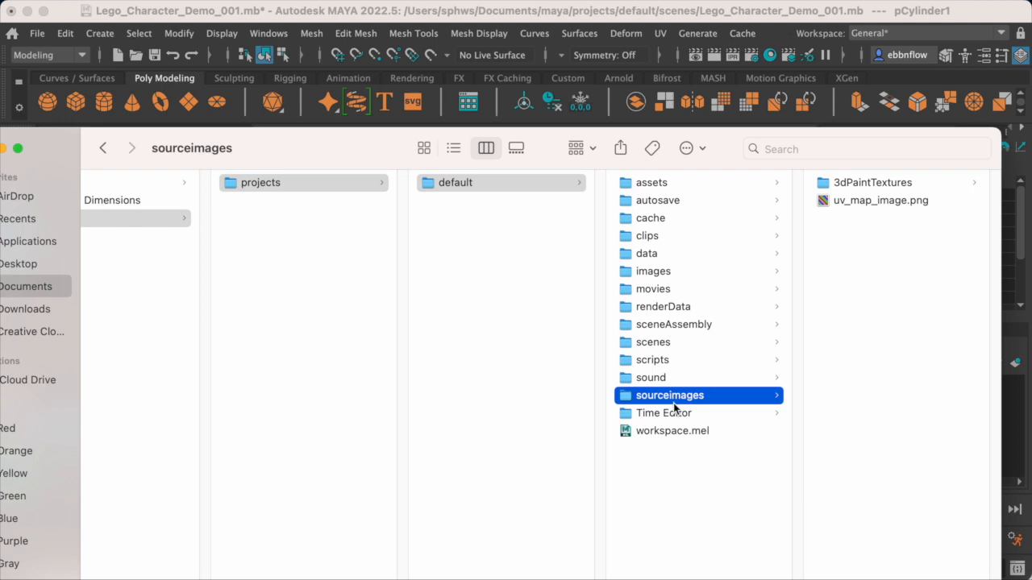
drag(82, 165, 143, 183)
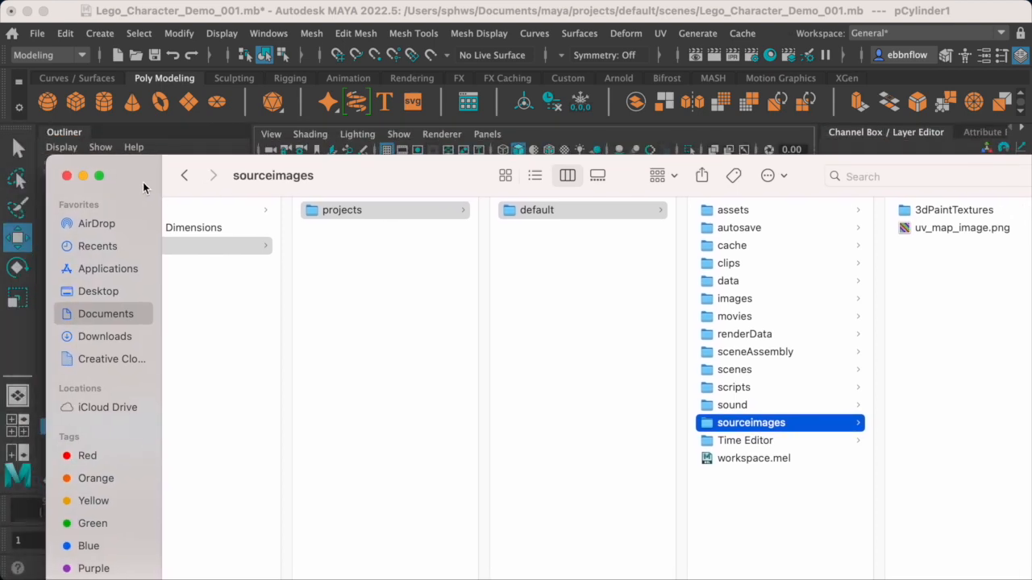
click(83, 176)
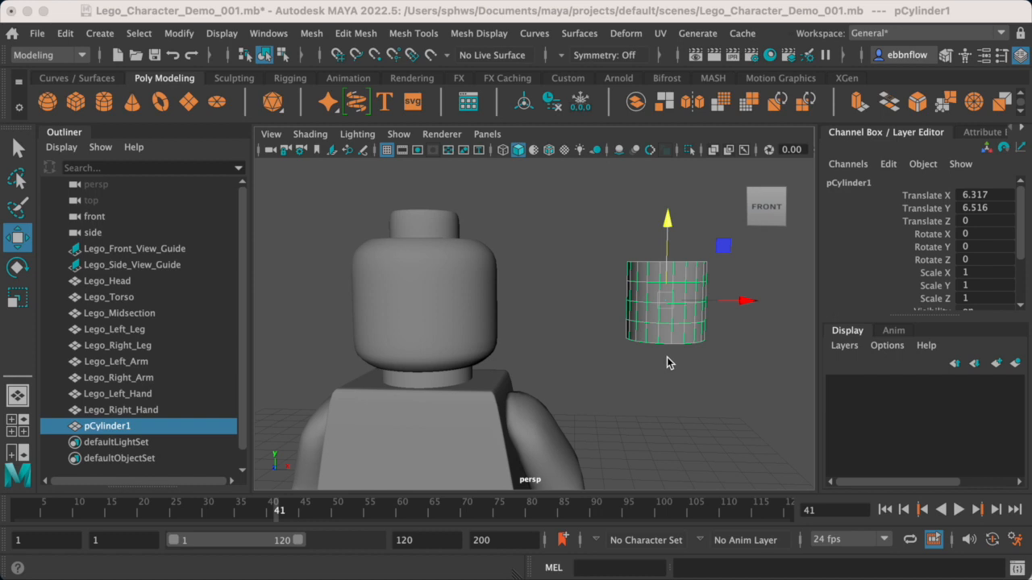
- Rename the selected cylinder as demo_cylinder
click(853, 183)
text(demo_cyl)
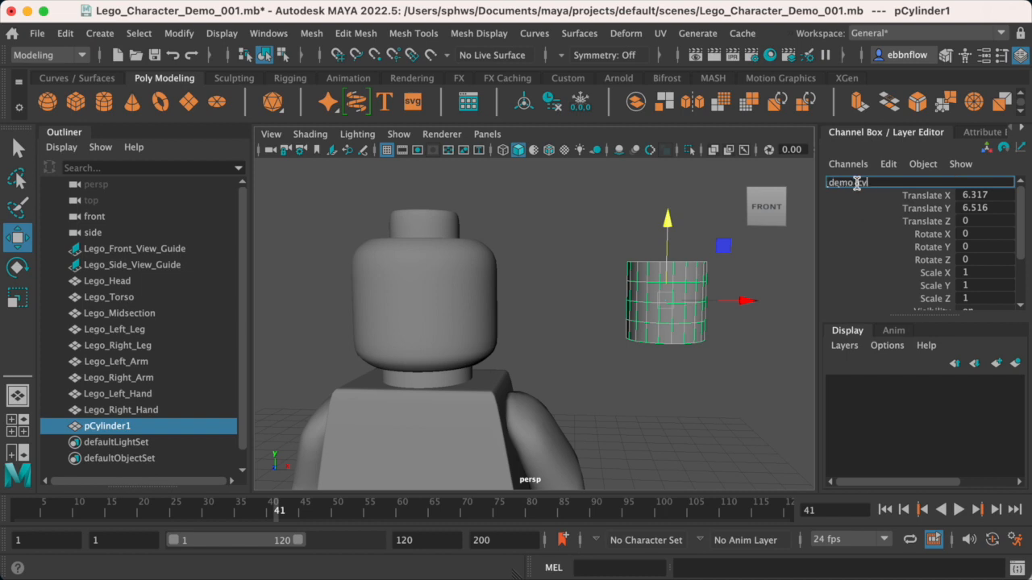
text(inder)
key(Return)
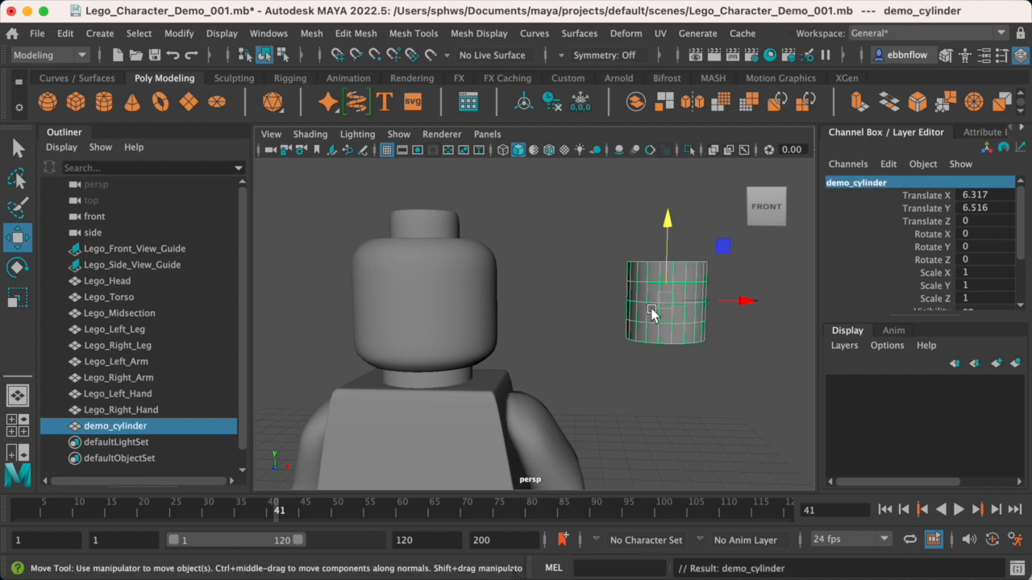
- Assign a new Lambert material to demo_cylinder and name it uv_mapping_material
right_click(689, 313)
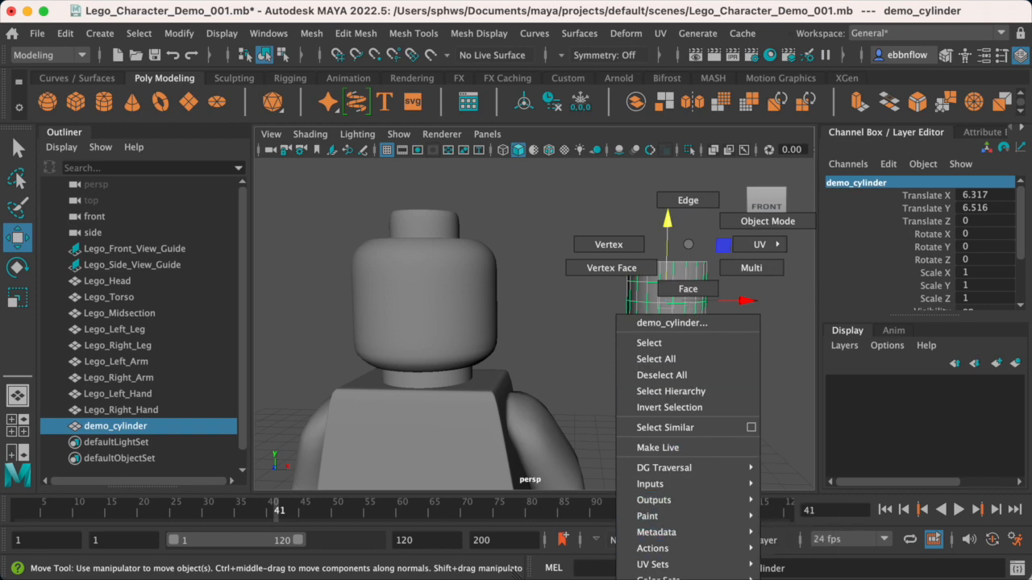
right_drag(688, 244, 673, 579)
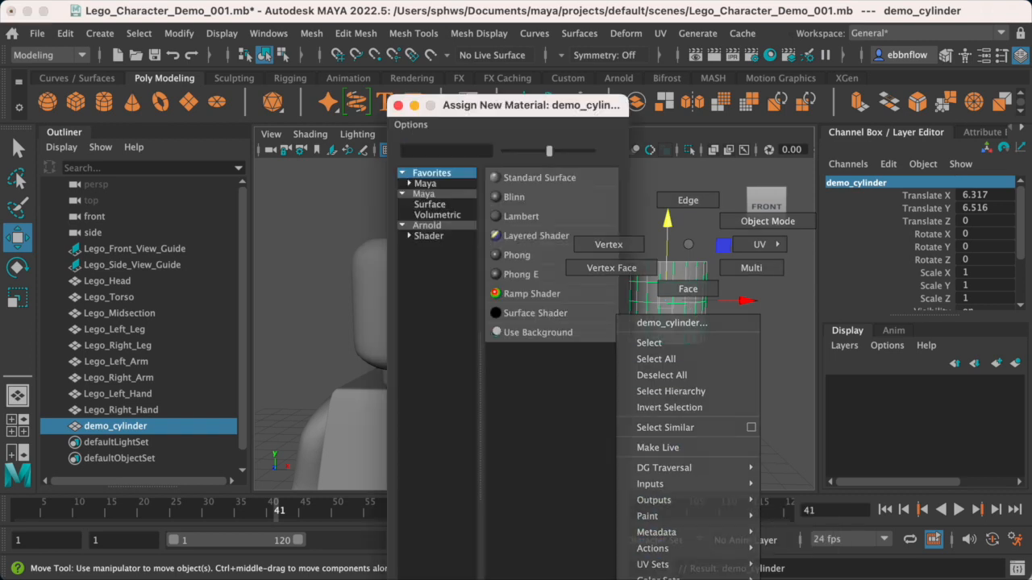
click(534, 216)
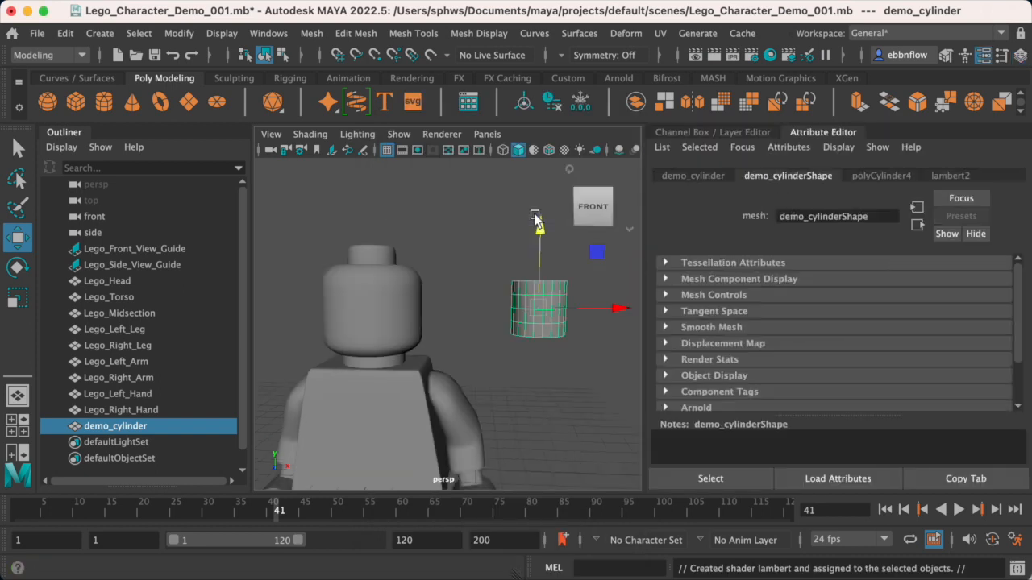
click(956, 177)
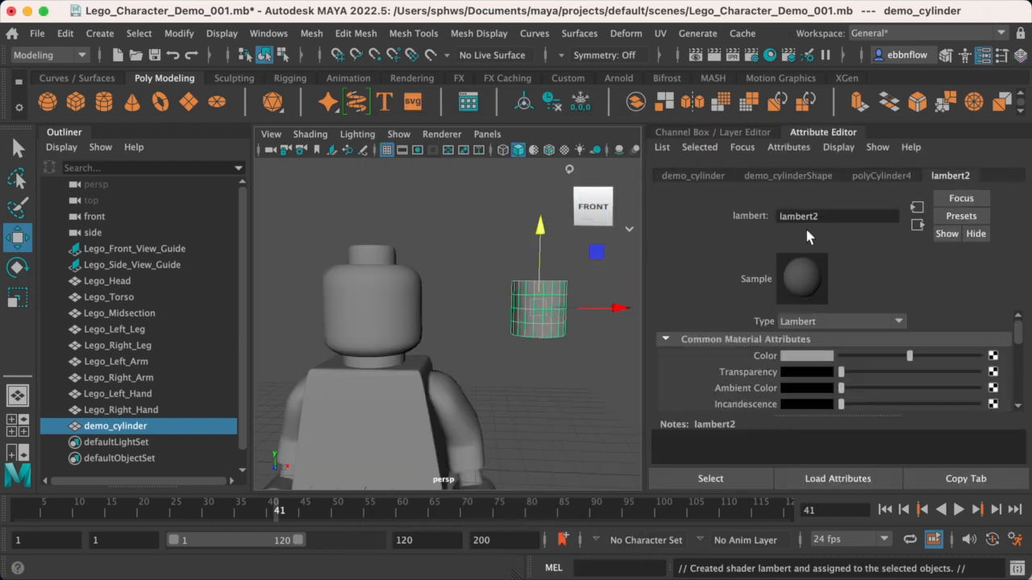
double_click(818, 215)
text(uv_mapping_material)
key(Return)
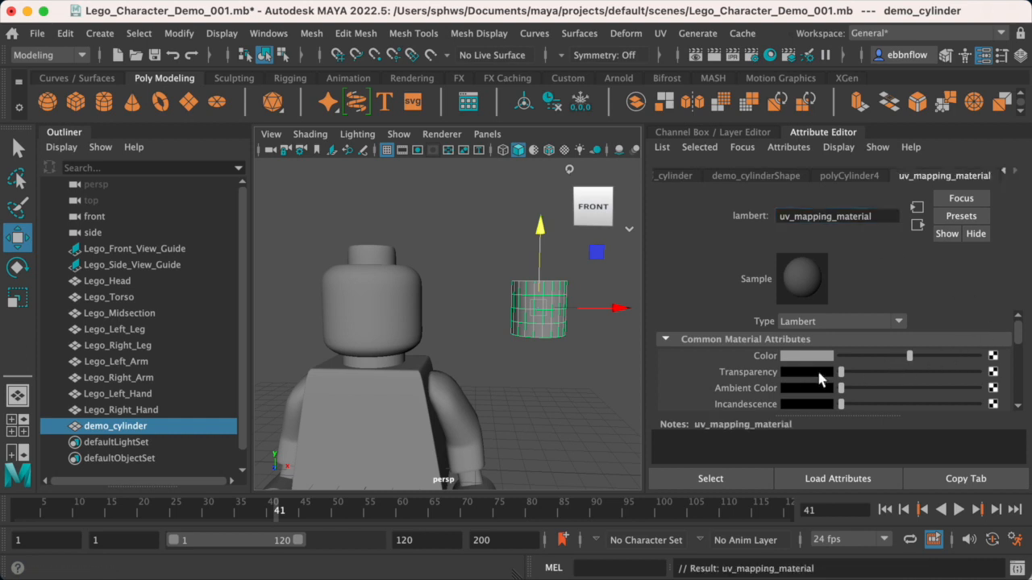
- Connect a File texture to the Color attribute of uv_mapping_material
click(992, 357)
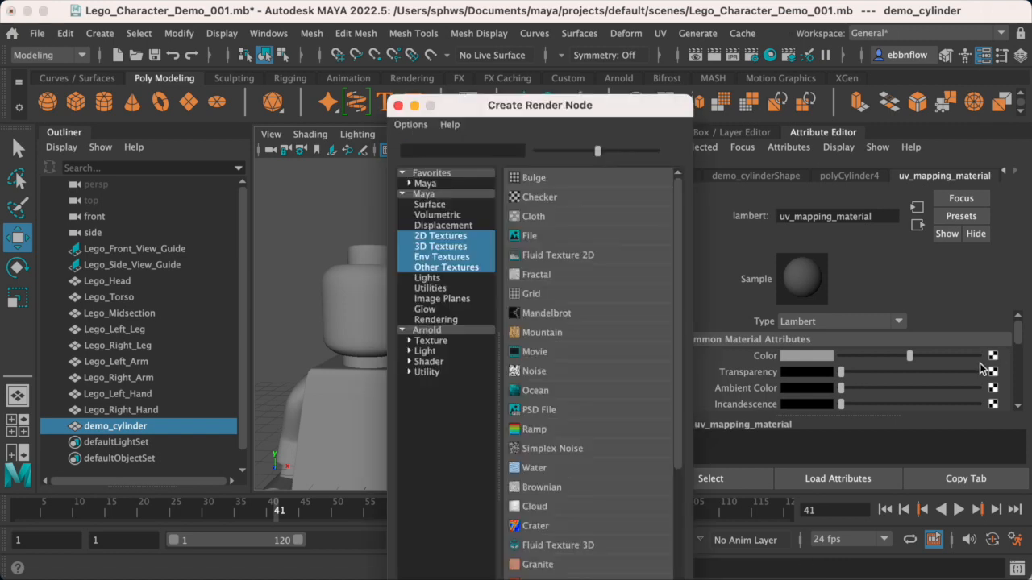
click(586, 239)
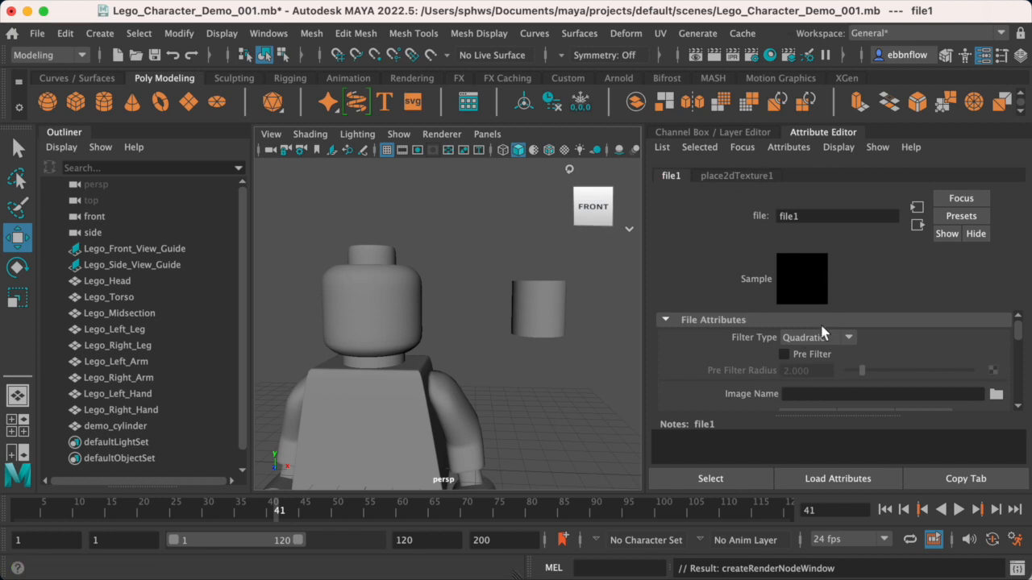
click(717, 177)
click(672, 176)
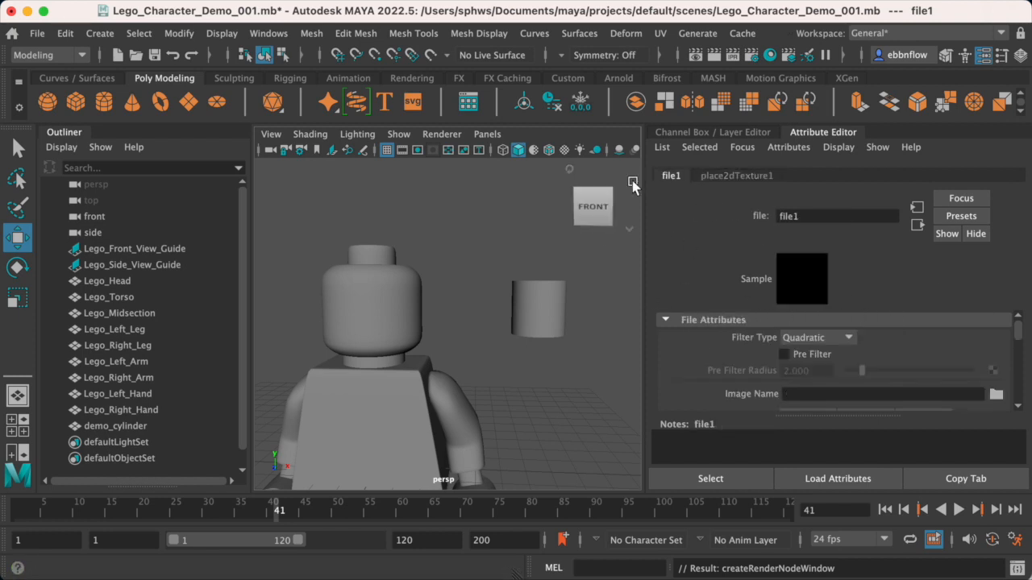
- Load uv_map_image.png from the project's sourceimages folder as the file texture's image
click(996, 395)
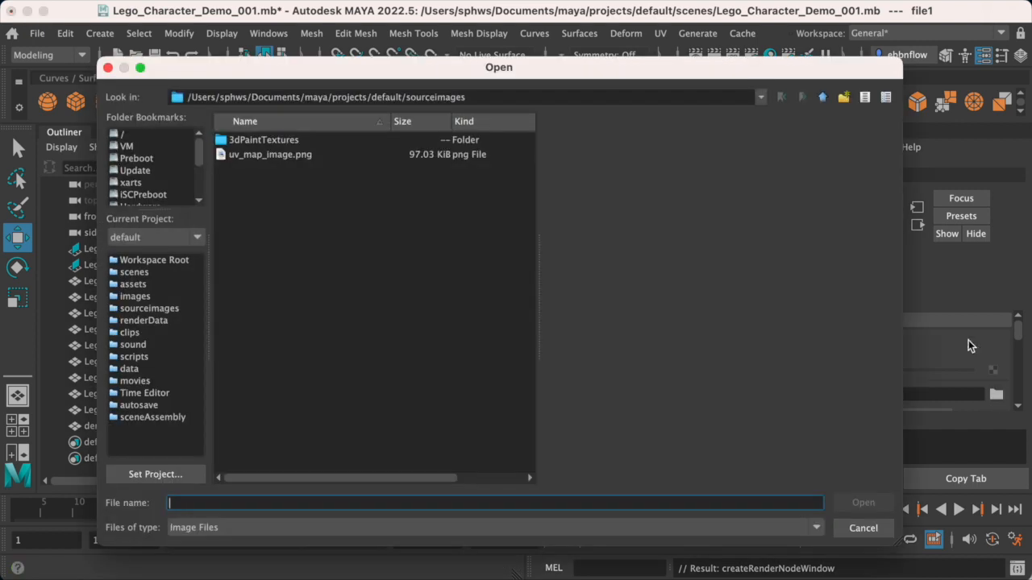
drag(770, 72, 609, 69)
drag(463, 75, 682, 81)
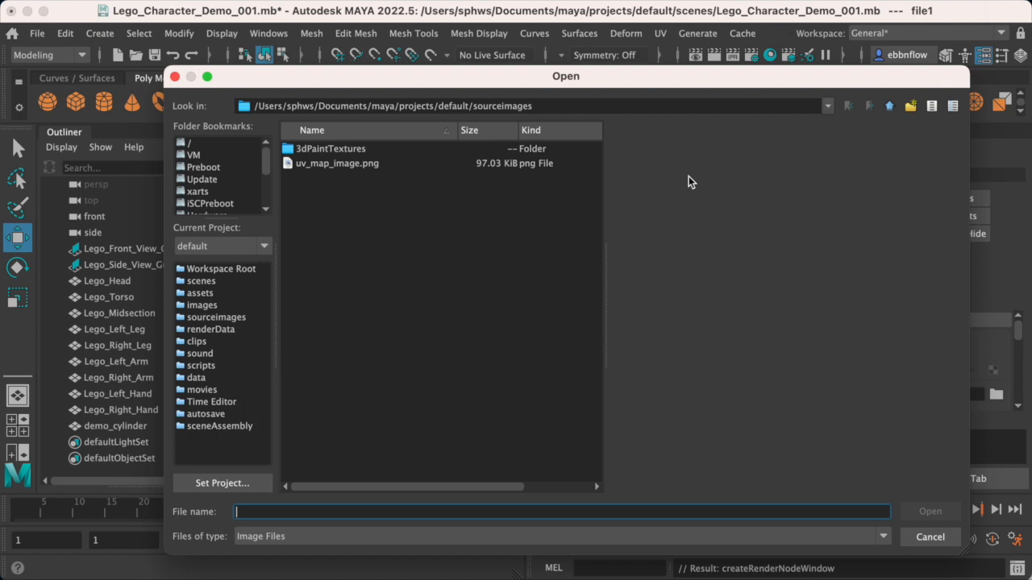
click(420, 163)
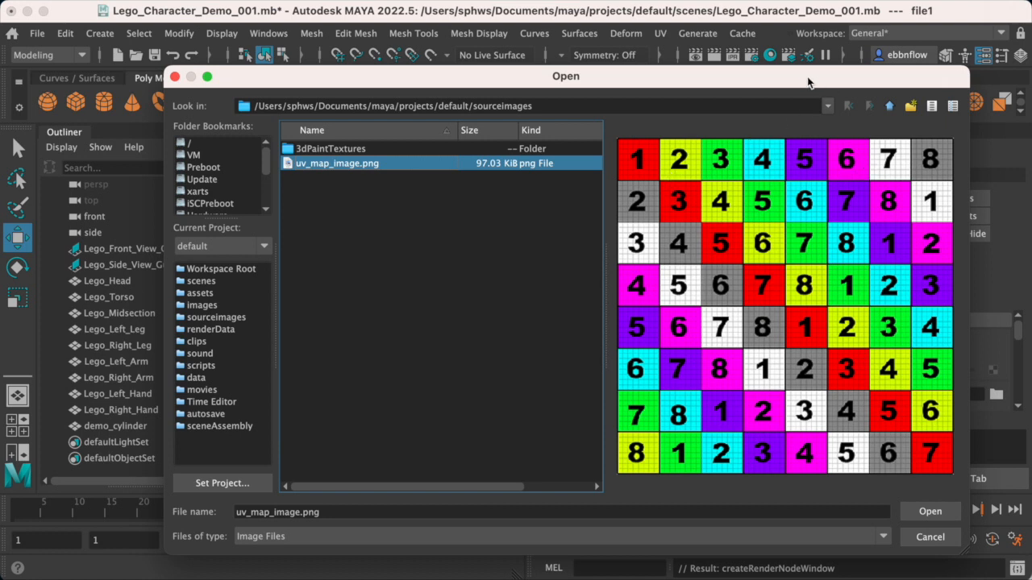
drag(808, 79, 804, 69)
click(934, 501)
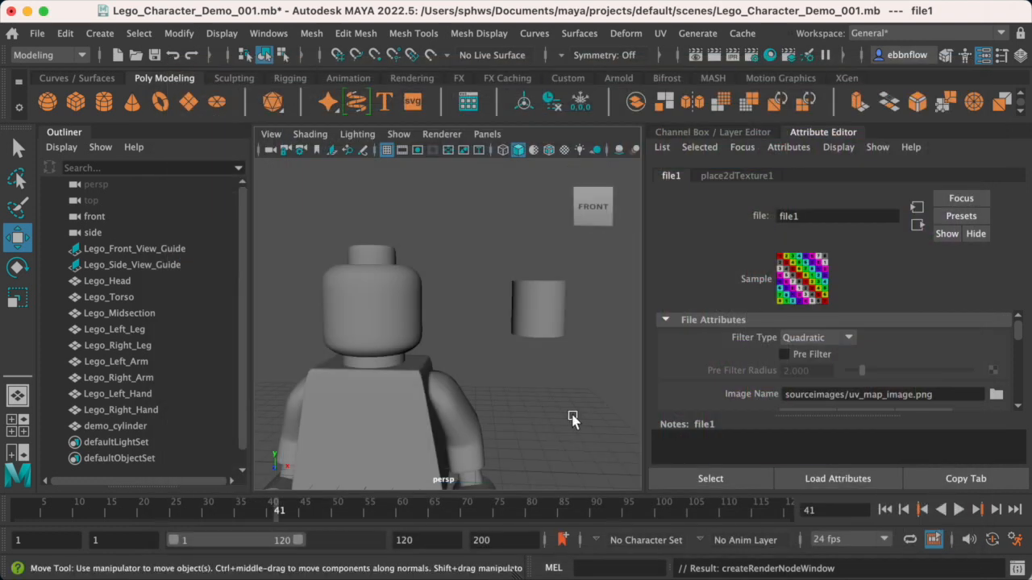
- Hide the Attribute Editor, select demo_cylinder and show the perspective view shaded with textures
scroll(566, 300, up, 2)
alt+drag(565, 299, 530, 290)
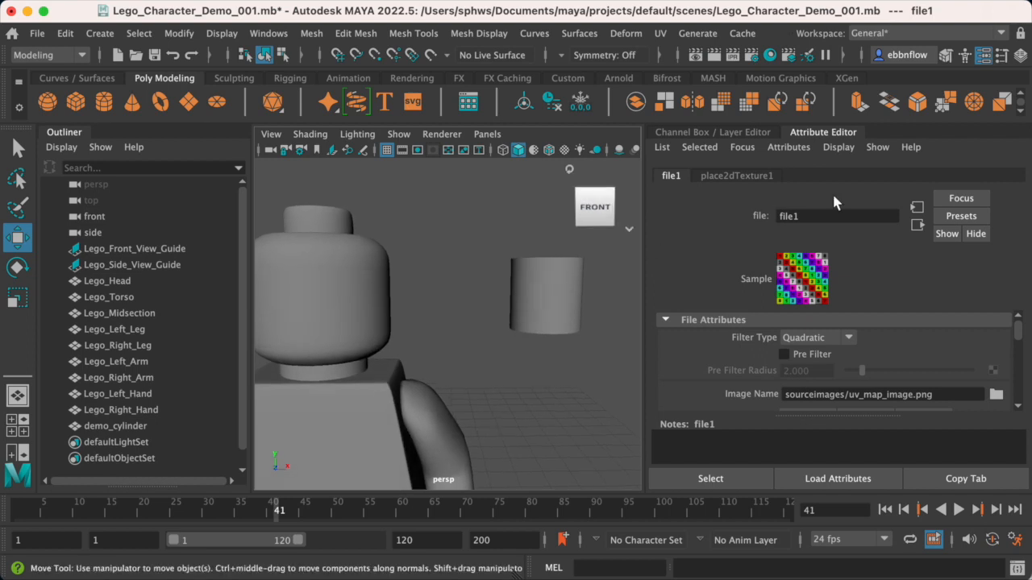
click(984, 55)
alt+right_drag(657, 332, 662, 283)
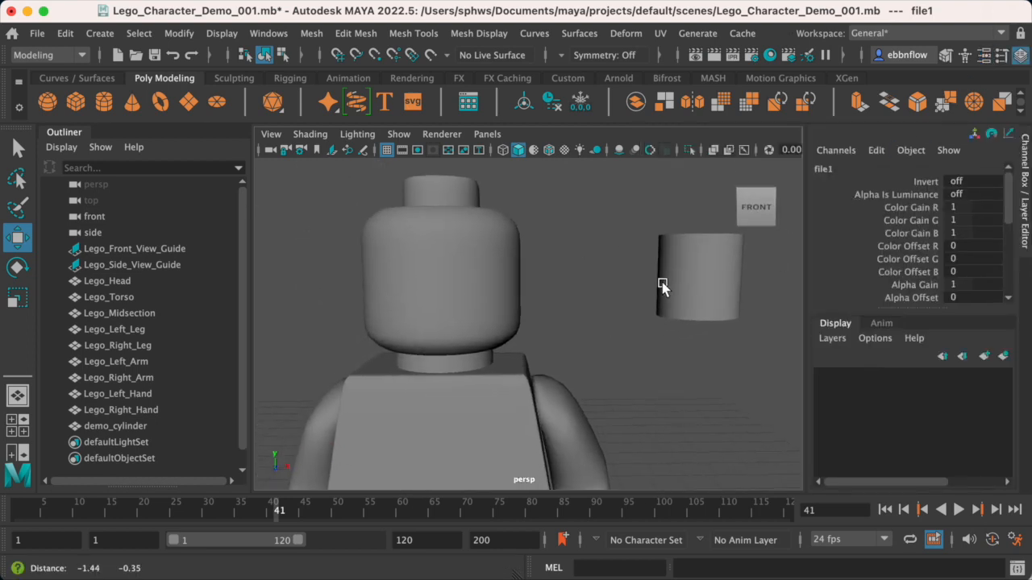
click(698, 288)
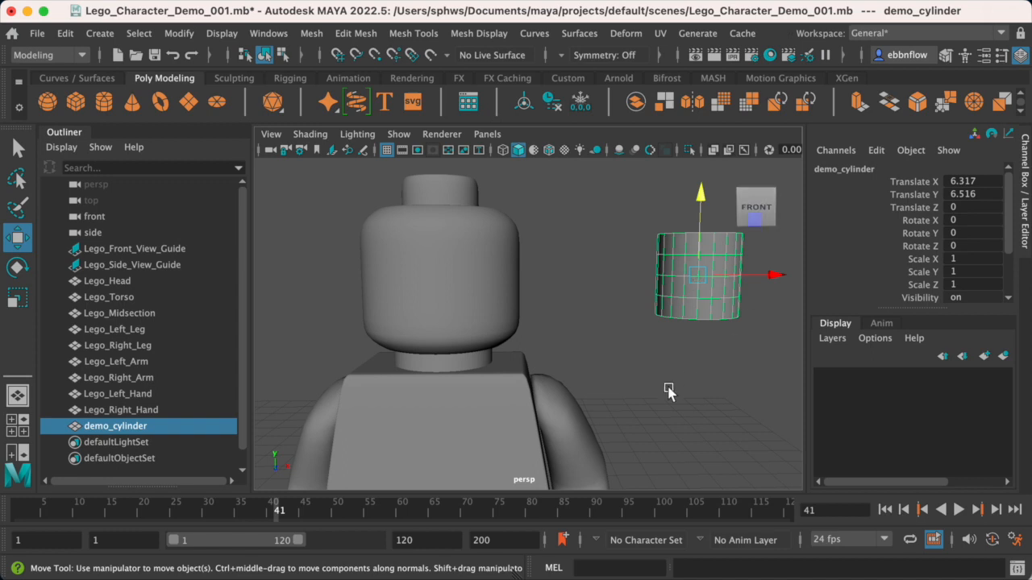
key(6)
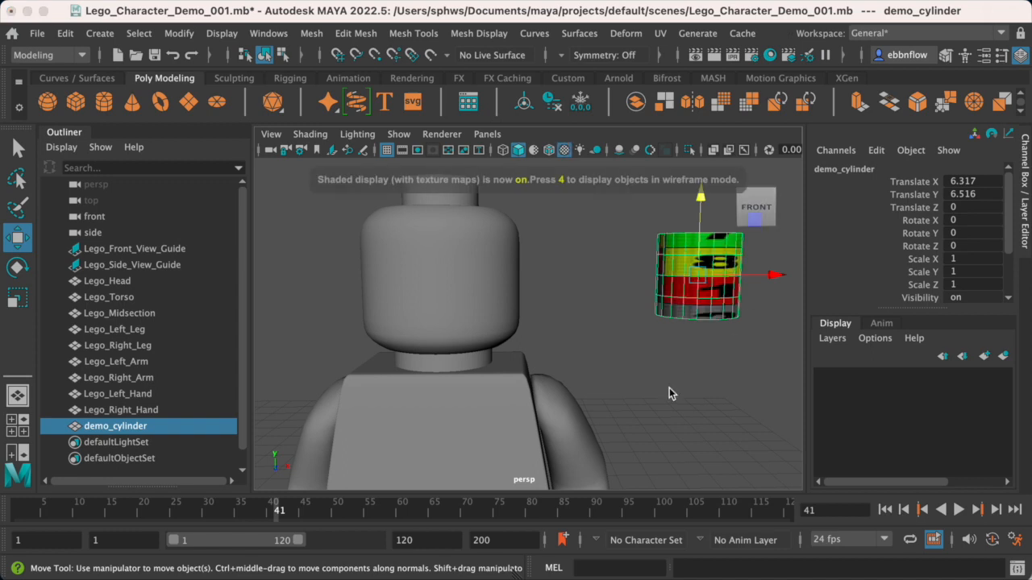
- Examine the texture on the cylinder's cap and side, comparing it with a Finder preview of uv_map_image.png, and return to Maya
mouse_move(733, 291)
alt+mouse_down()
mouse_move(667, 288)
mouse_move(723, 281)
mouse_move(693, 278)
mouse_move(681, 295)
mouse_move(668, 242)
mouse_move(685, 277)
mouse_move(634, 282)
mouse_move(666, 300)
mouse_move(688, 336)
mouse_move(573, 237)
mouse_move(575, 252)
alt+mouse_up()
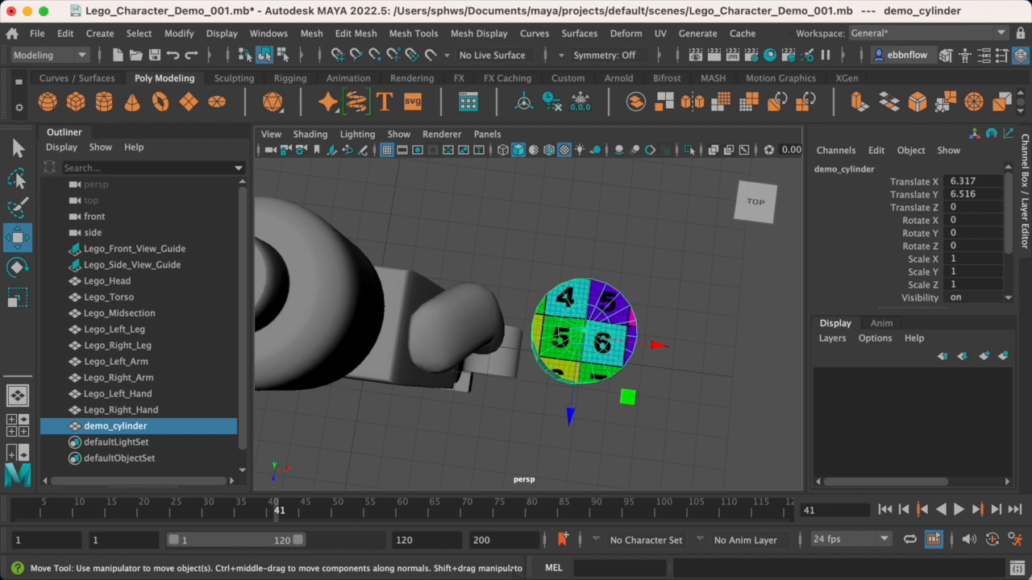
key(super+Tab)
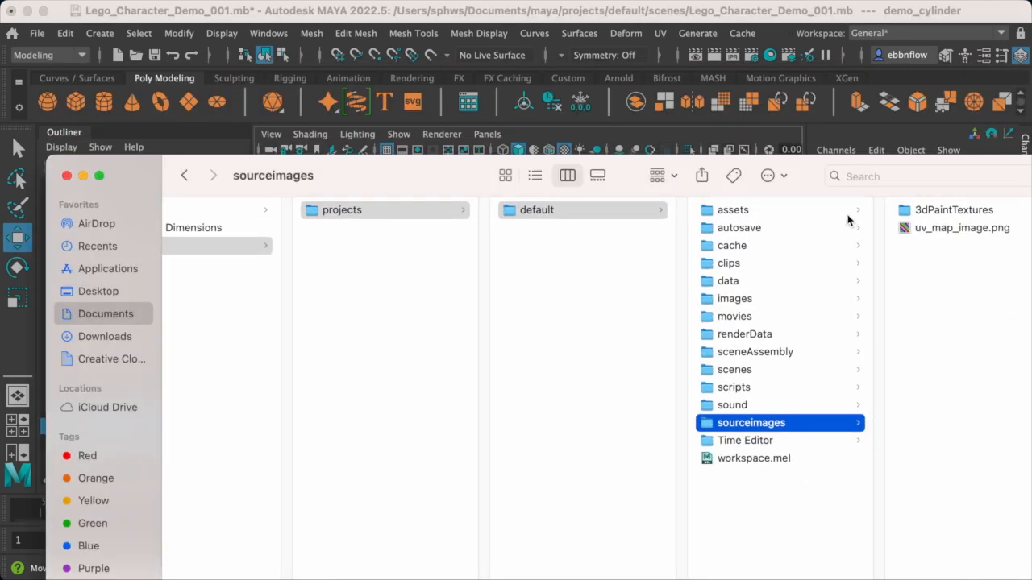
click(963, 229)
key(space)
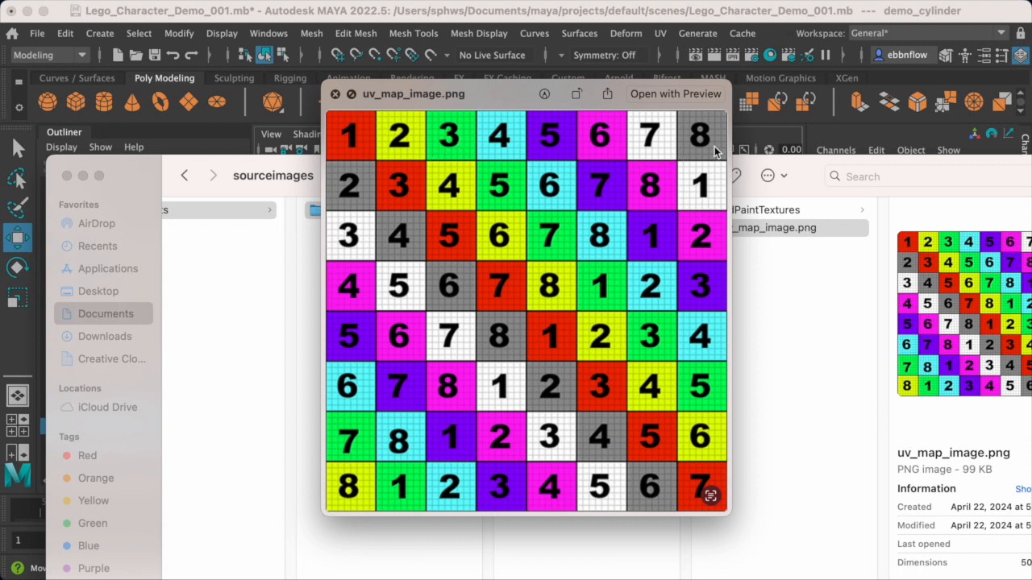
click(740, 19)
alt+drag(720, 291, 621, 341)
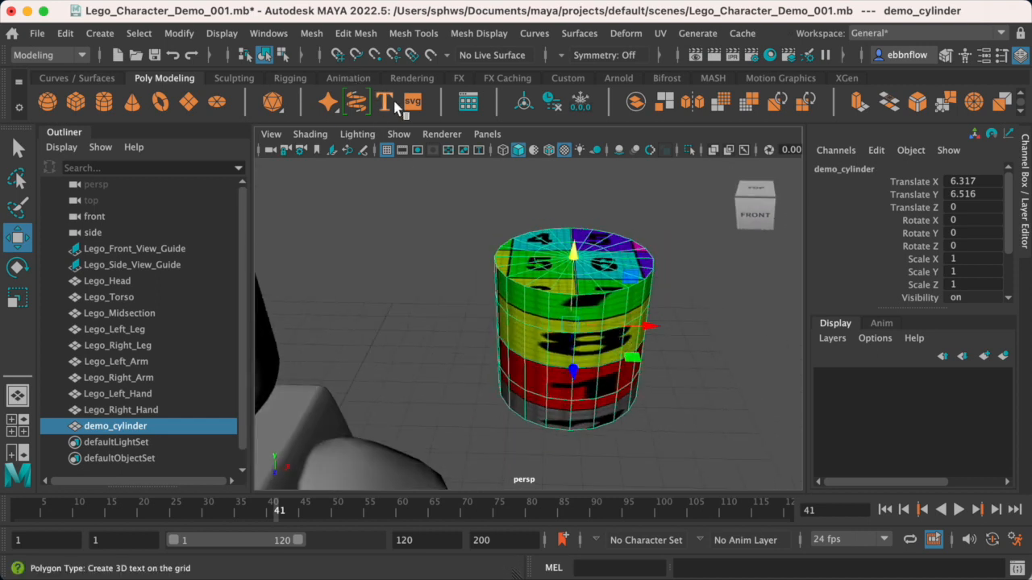
- Open the UV Editor for demo_cylinder and reposition its window so the whole UV Toolkit is on screen
click(268, 34)
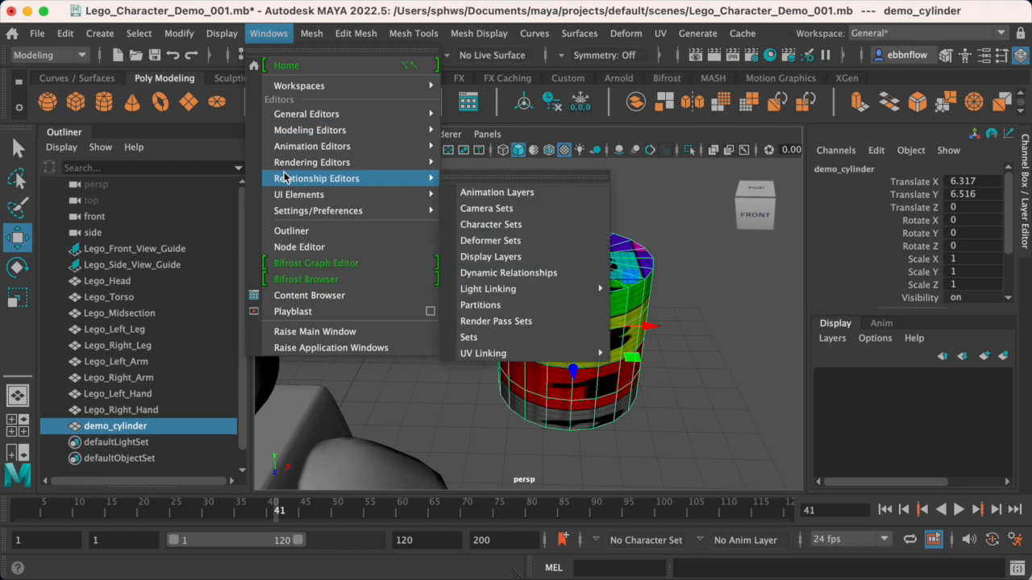
click(271, 33)
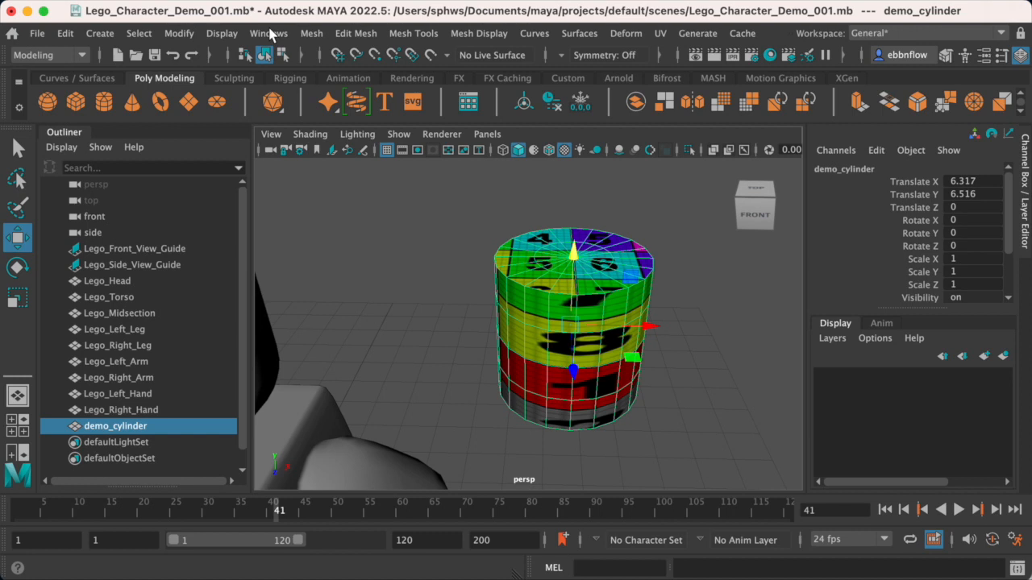
click(272, 34)
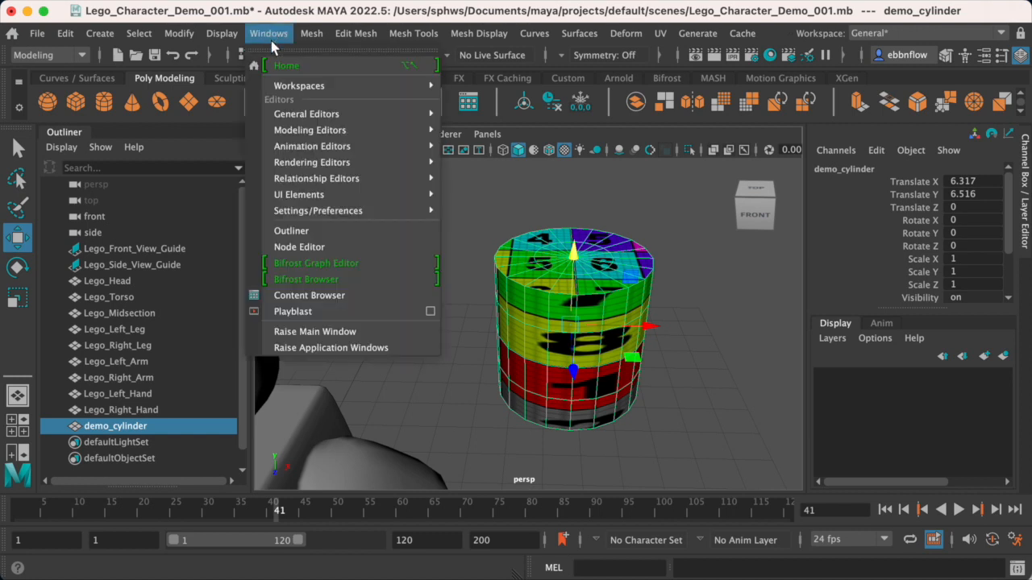
mouse_move(281, 132)
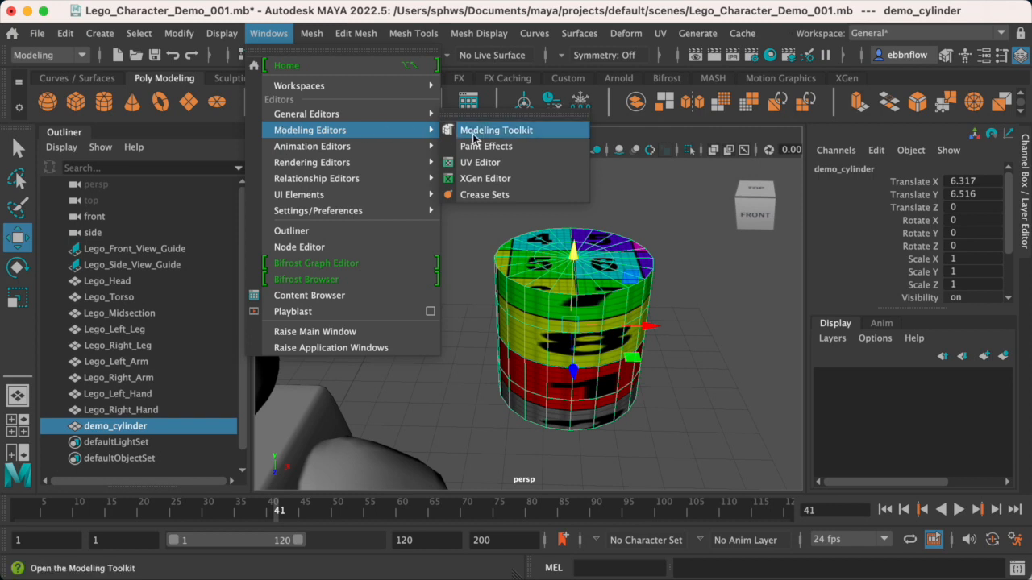
click(519, 163)
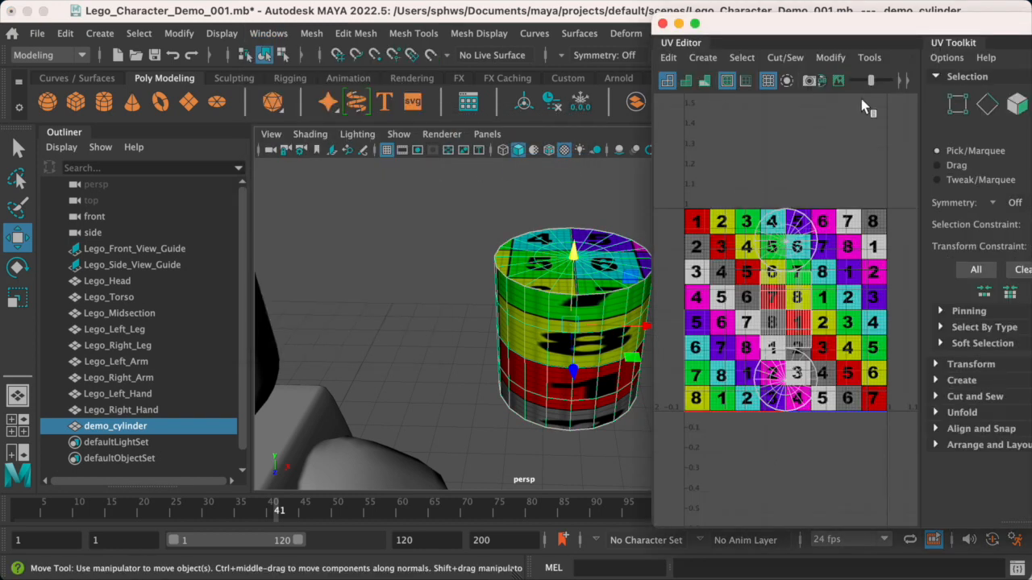
drag(797, 23, 583, 18)
- Switch the UV Editor to UV selection, select all of the cylinder's UVs and frame them
scroll(574, 276, up, 2)
scroll(577, 267, up, 3)
scroll(578, 267, down, 2)
mouse_move(577, 267)
alt+middle_down()
mouse_move(541, 240)
mouse_move(578, 250)
alt+middle_up()
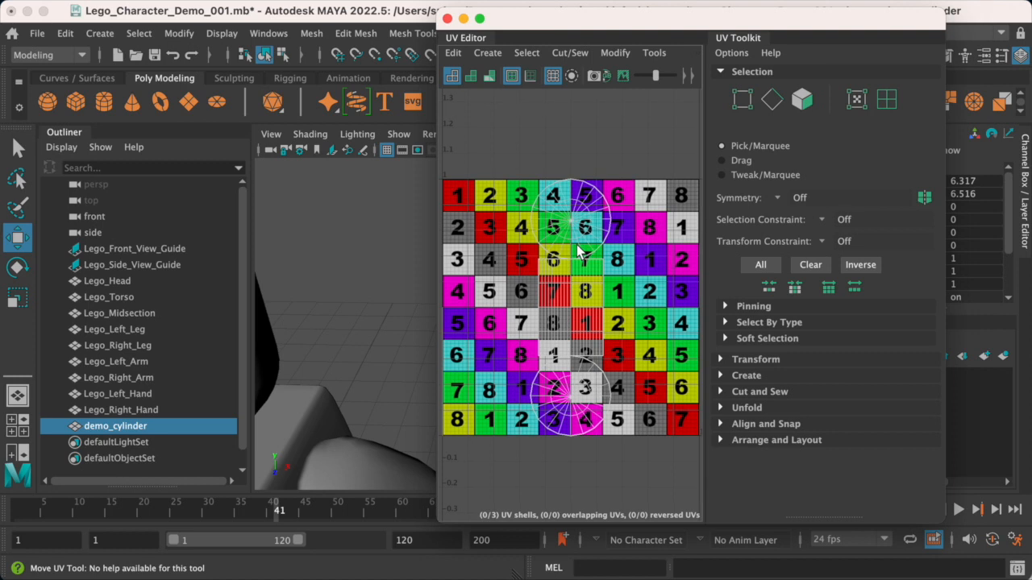
right_click(569, 222)
right_drag(537, 218, 612, 226)
drag(508, 141, 633, 462)
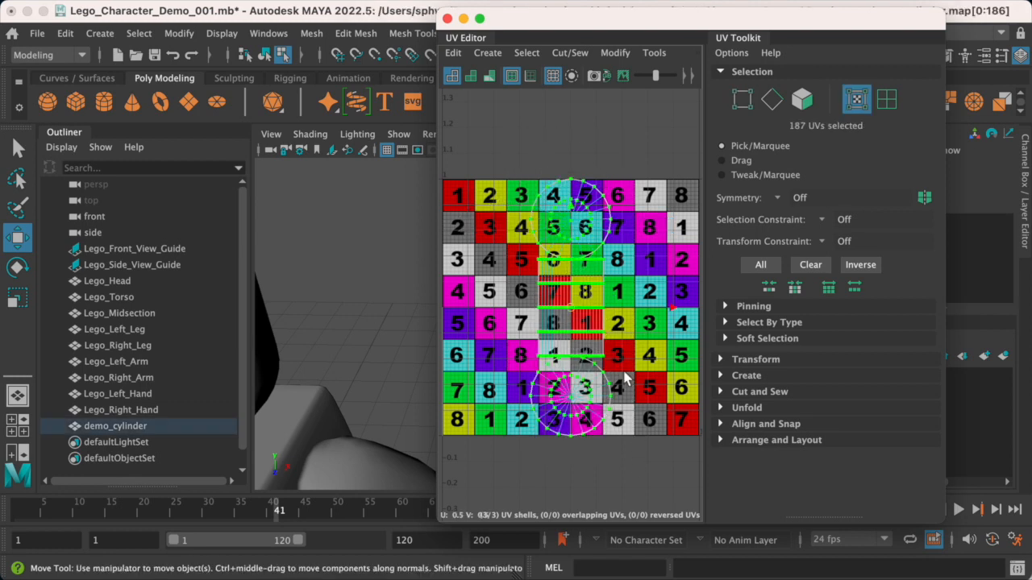
key(f)
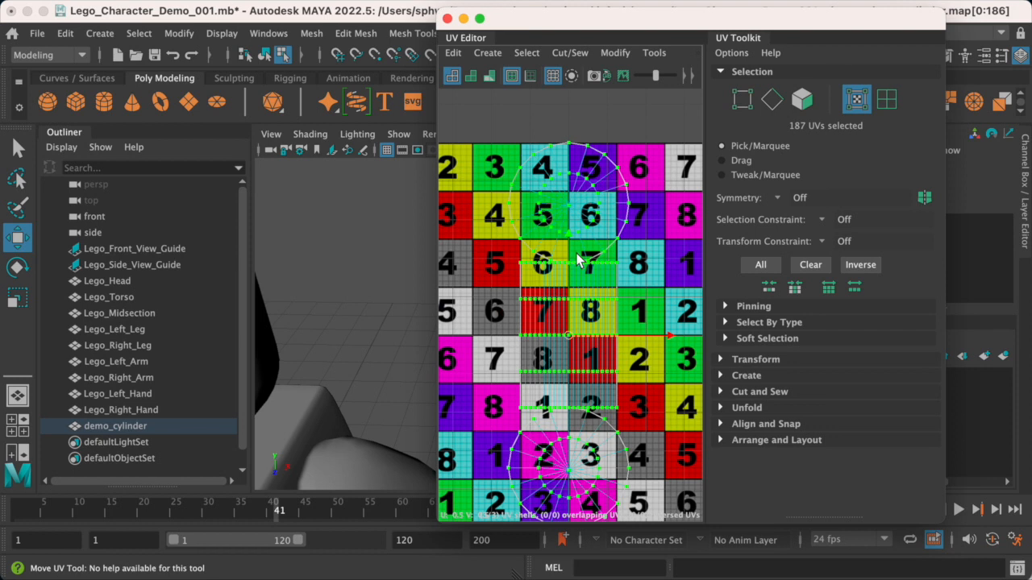
- Select the UVs of the upper circular cap shell, followed by those of the lower circular cap shell
drag(482, 141, 678, 266)
key(w)
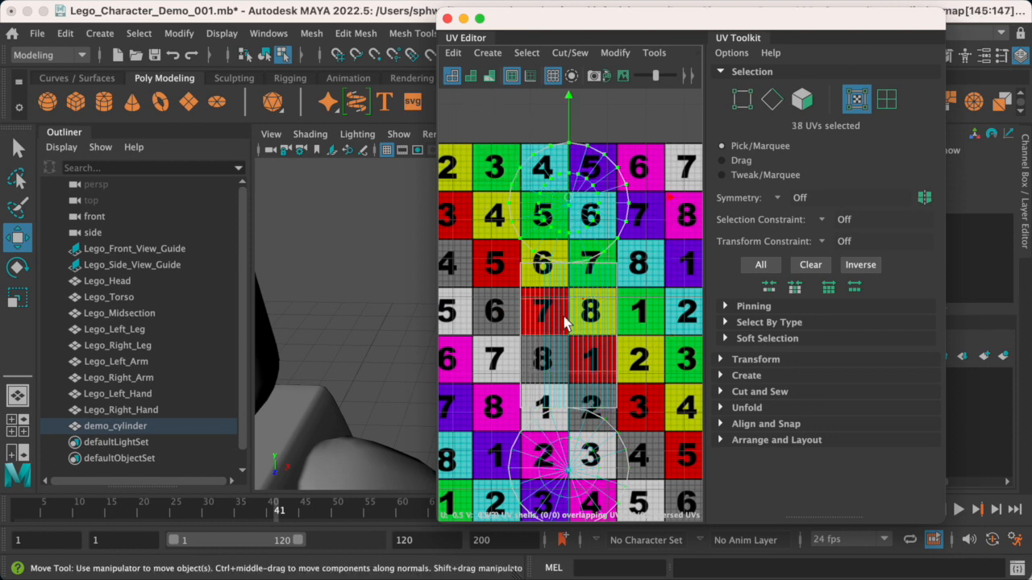
scroll(504, 317, down, 5)
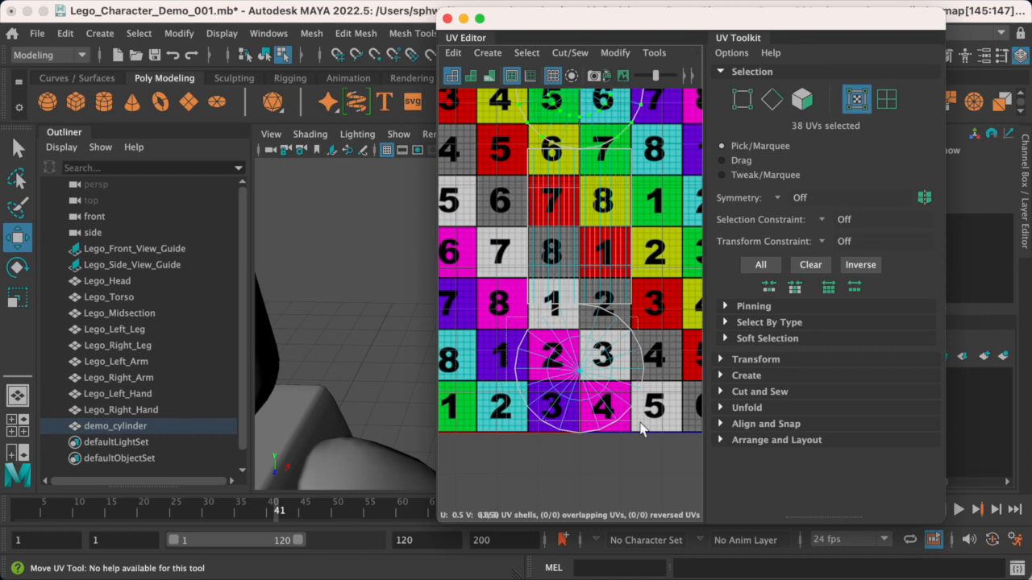
drag(619, 405, 644, 431)
- Move the UV Editor window aside to uncover the cylinder, and select the UVs of its rectangular side shell
drag(544, 21, 647, 44)
alt+middle_drag(407, 287, 311, 270)
alt+drag(408, 329, 406, 232)
alt+middle_drag(444, 297, 382, 263)
alt+drag(382, 262, 433, 362)
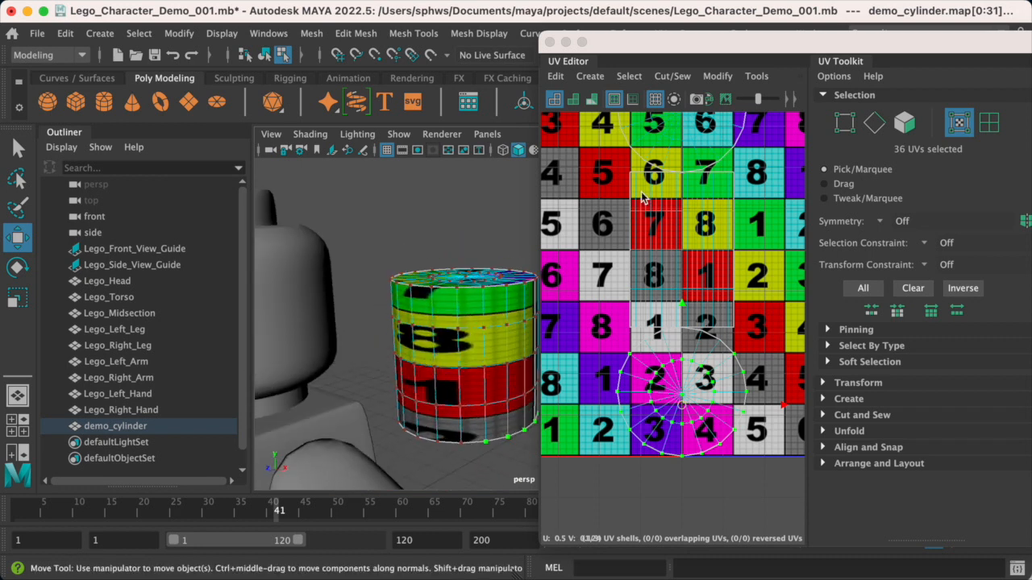
drag(629, 173, 762, 335)
alt+drag(482, 333, 395, 325)
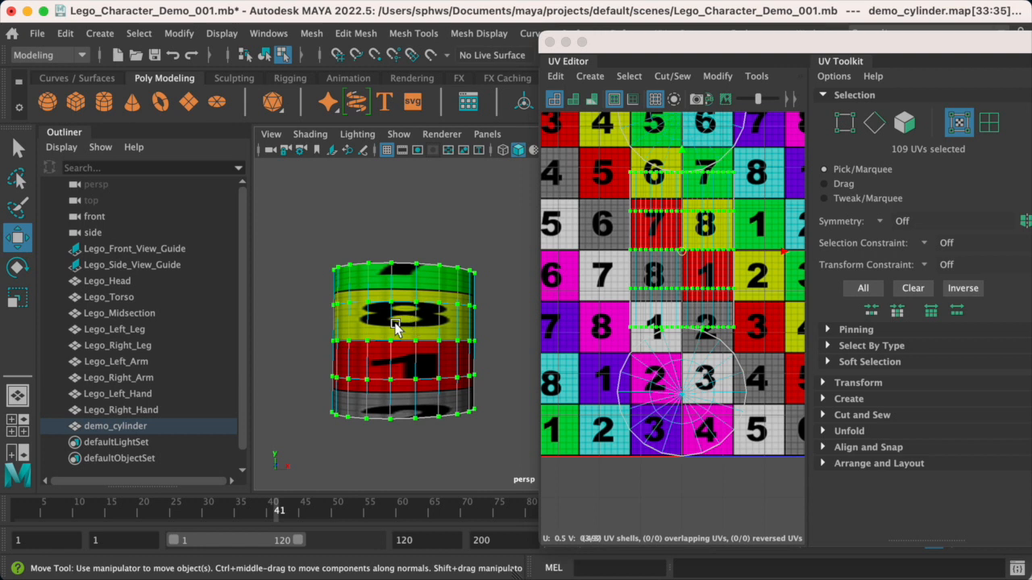
- Switch demo_cylinder to face selection and bring it up enlarged in the front view
right_drag(401, 291, 451, 234)
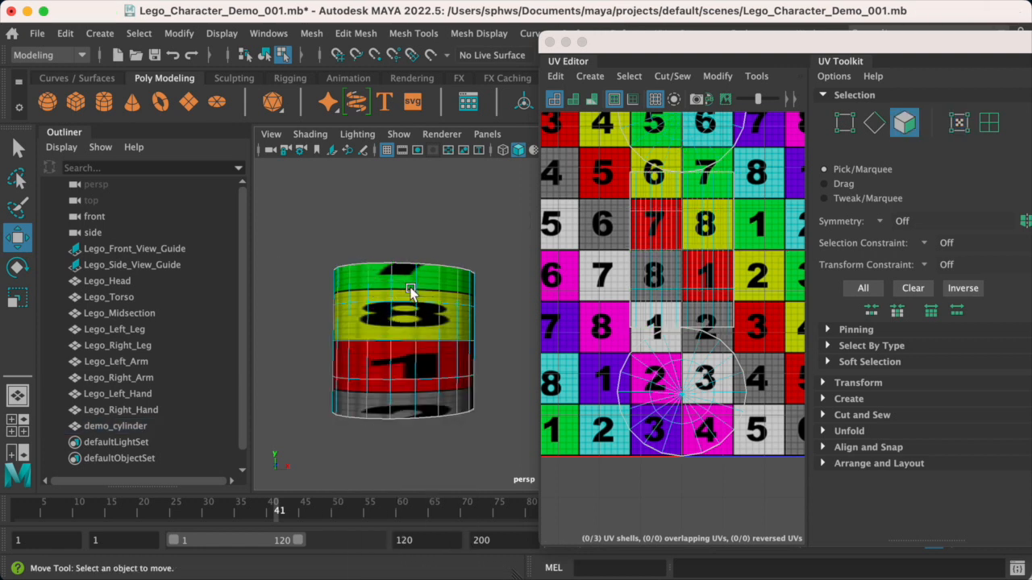
key(space)
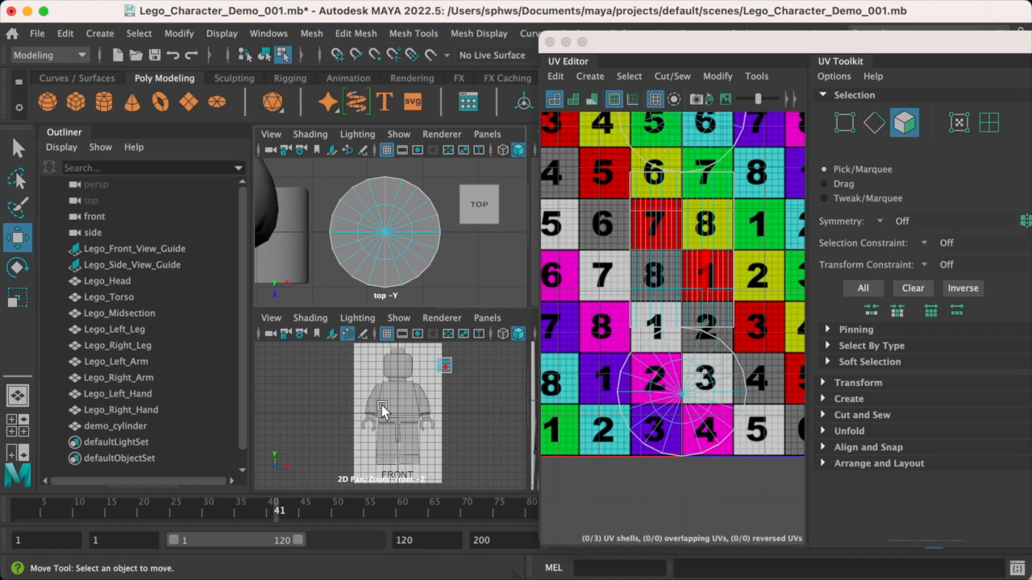
key(space)
scroll(384, 405, up, 2)
alt+middle_drag(441, 320, 300, 347)
scroll(369, 300, up, 3)
alt+middle_drag(421, 276, 413, 359)
scroll(395, 323, up, 3)
scroll(435, 347, up, 3)
- Turn off X-Ray shading in the front view
click(311, 133)
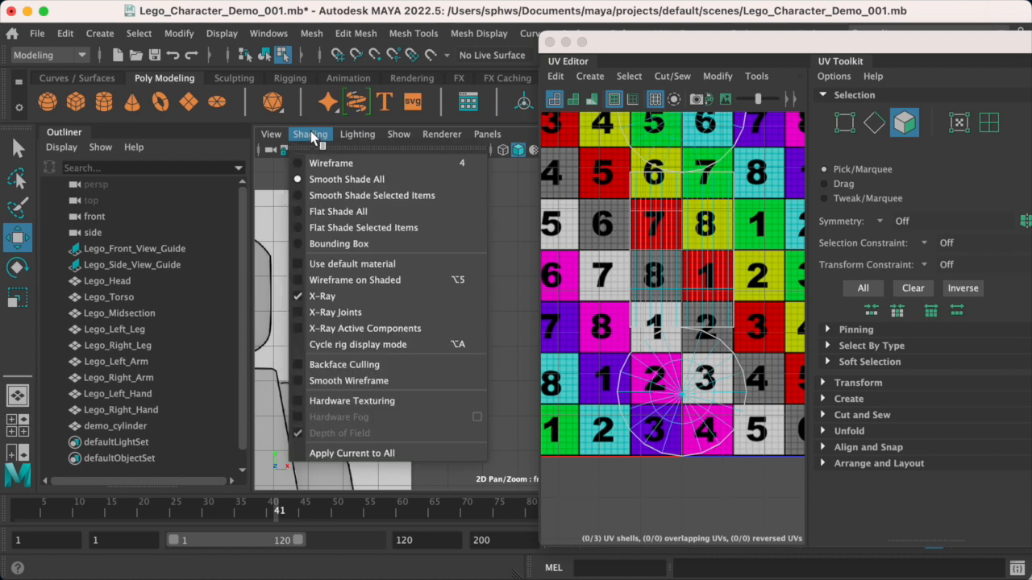
click(311, 135)
click(311, 136)
click(331, 297)
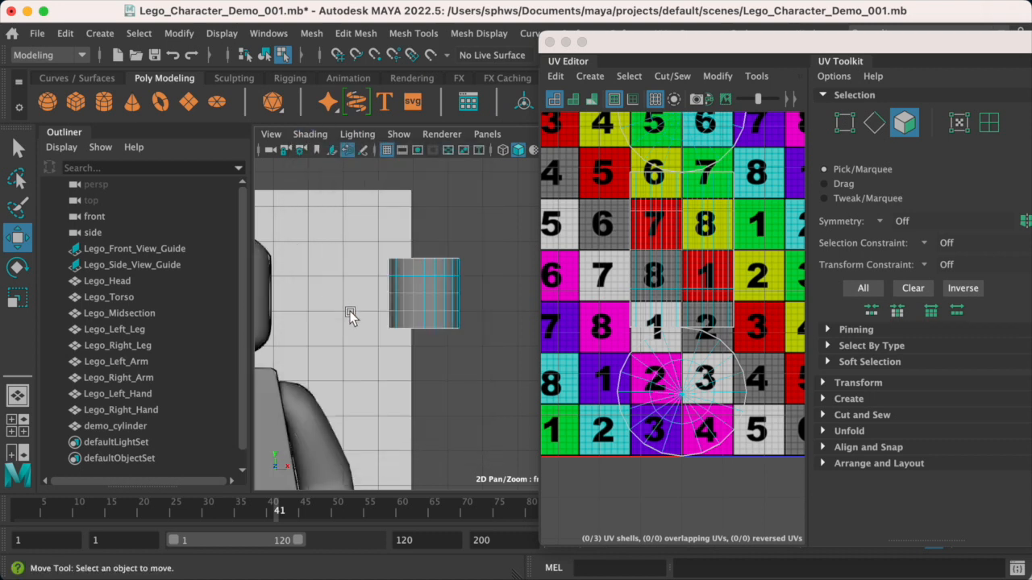
- Select all of the cylinder's side faces in the front view, leaving out its two caps
scroll(342, 306, down, 4)
scroll(352, 312, up, 4)
scroll(351, 298, up, 2)
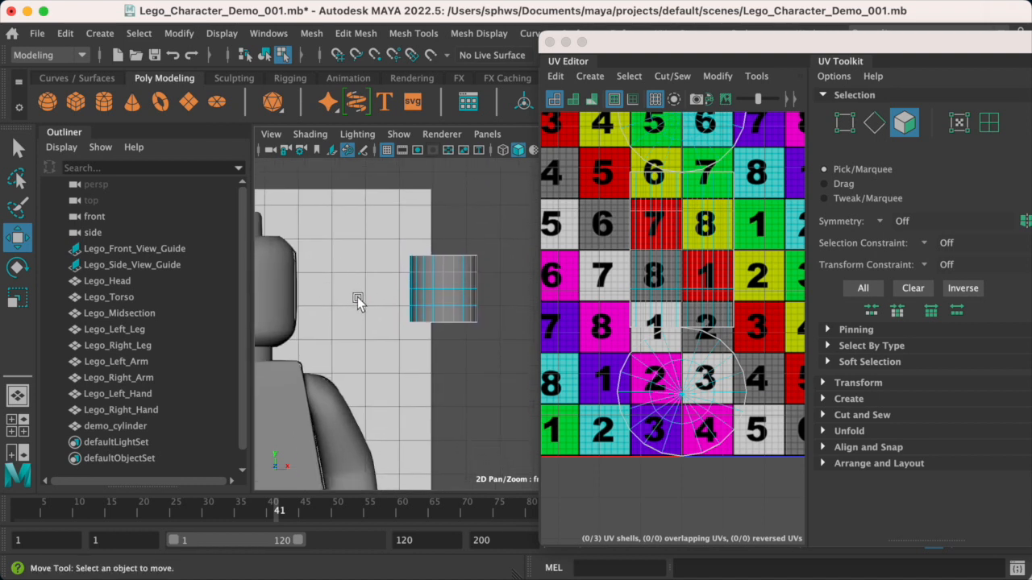
scroll(383, 300, up, 2)
scroll(413, 277, up, 1)
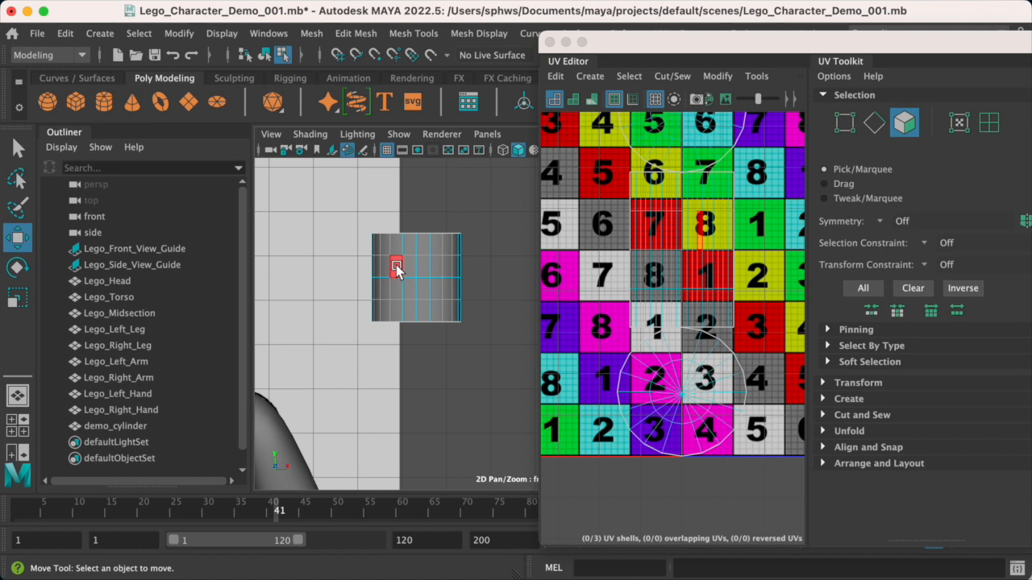
drag(453, 298, 471, 312)
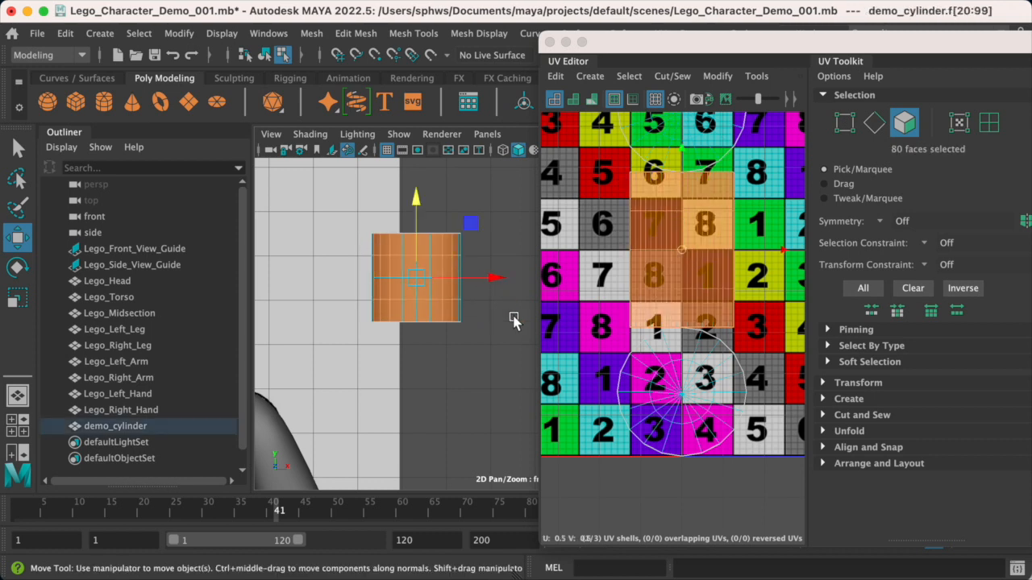
- Compare the selected side faces with their rectangular shell in the UV Editor and turn on textured display in the front view
scroll(661, 242, up, 2)
alt+middle_drag(674, 239, 648, 279)
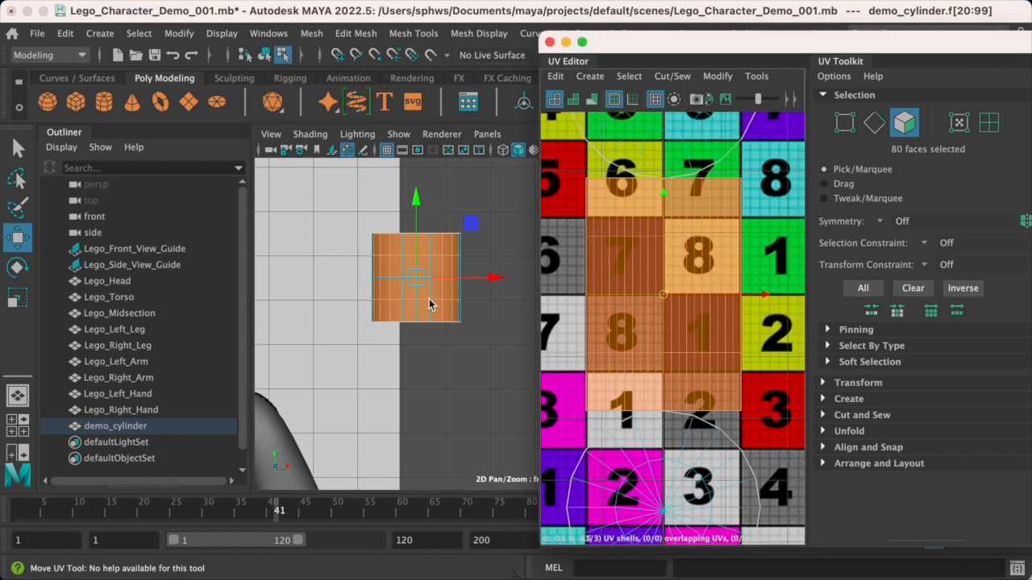
scroll(645, 307, up, 3)
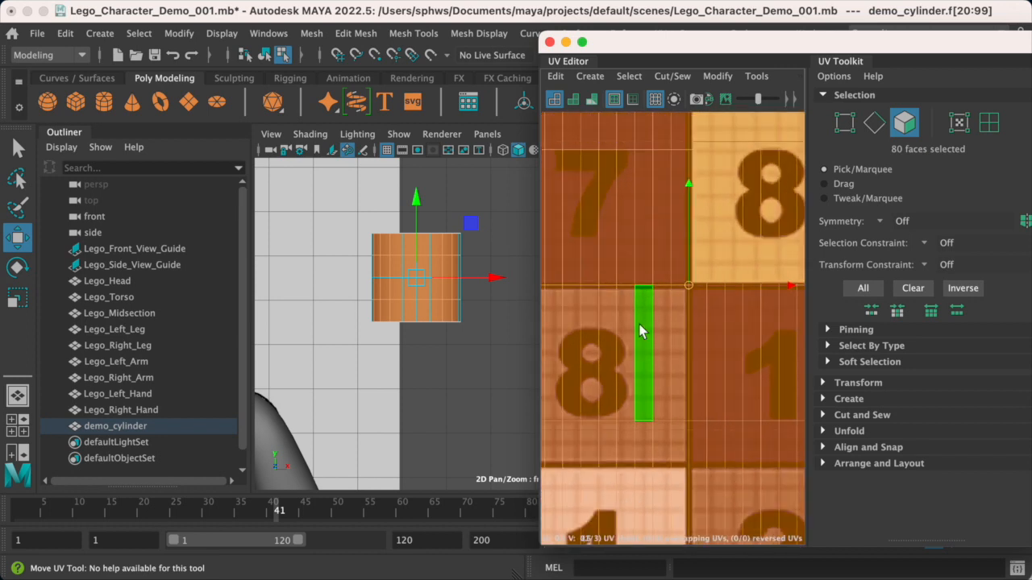
scroll(529, 322, up, 2)
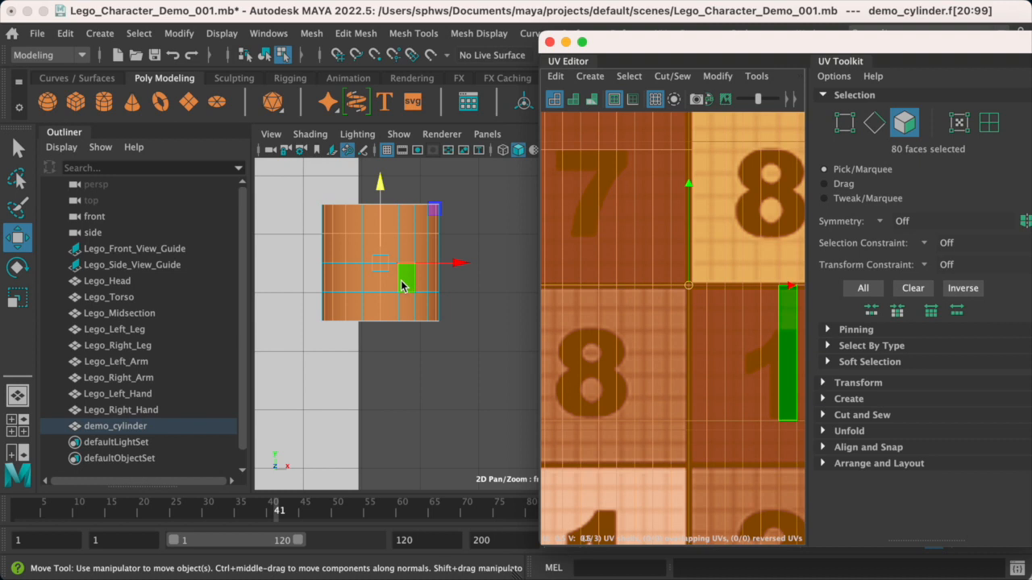
click(615, 307)
scroll(613, 309, down, 3)
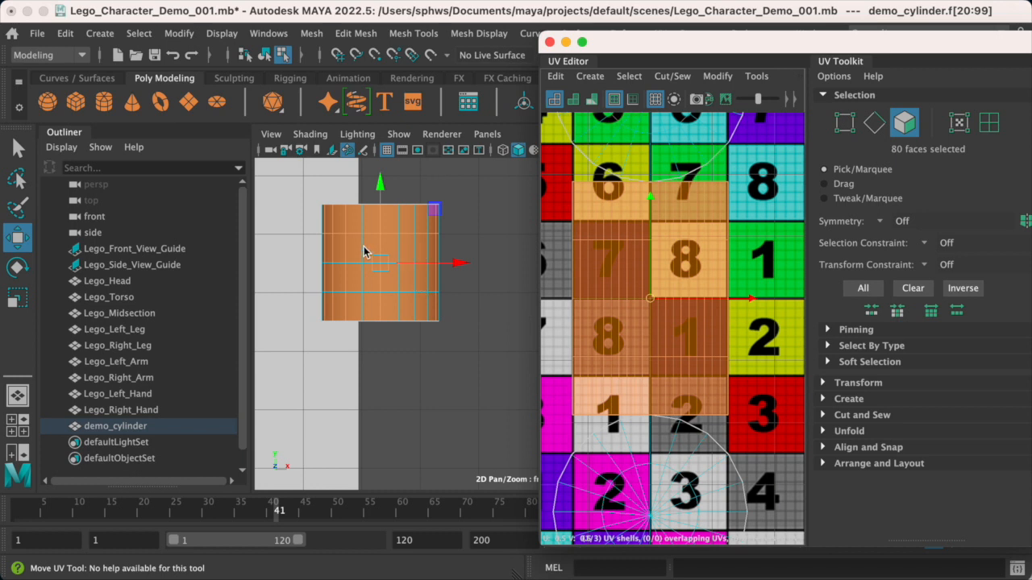
key(6)
scroll(411, 276, up, 2)
mouse_move(395, 277)
alt+middle_down()
mouse_move(442, 356)
mouse_move(449, 337)
alt+middle_up()
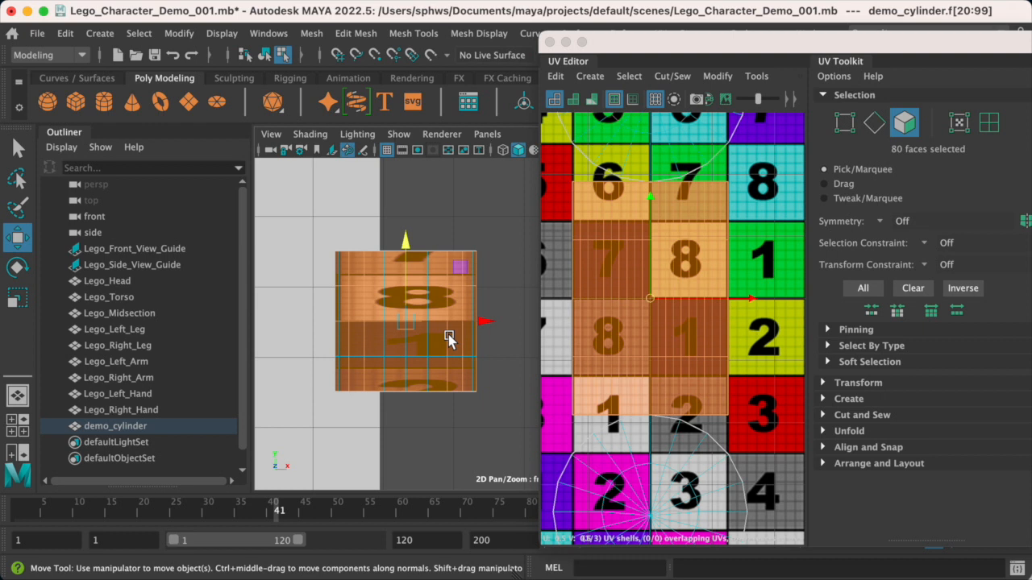
- Return to the perspective view and move the UV Editor window to uncover the main menus and the cylinder
key(space)
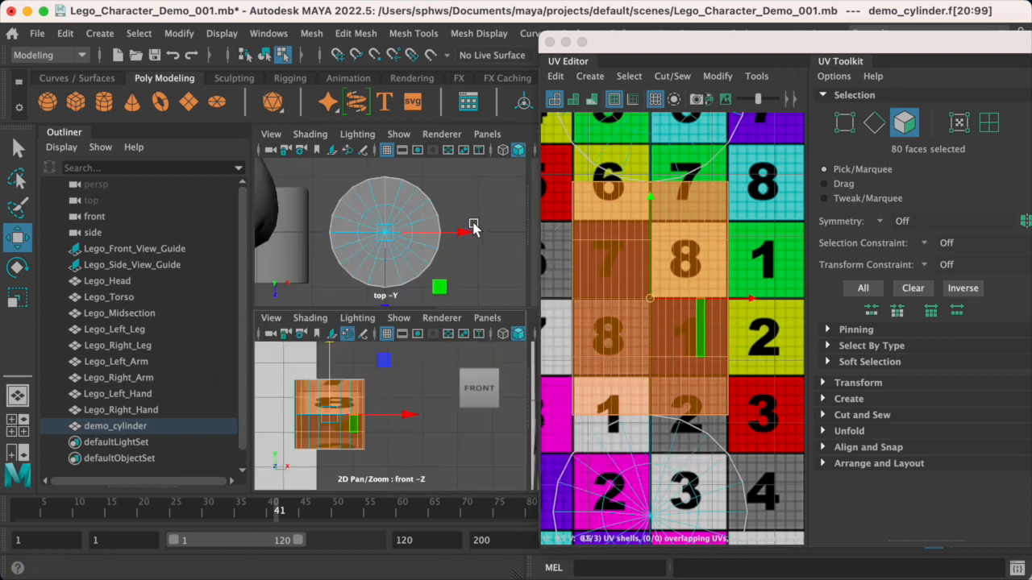
key(space)
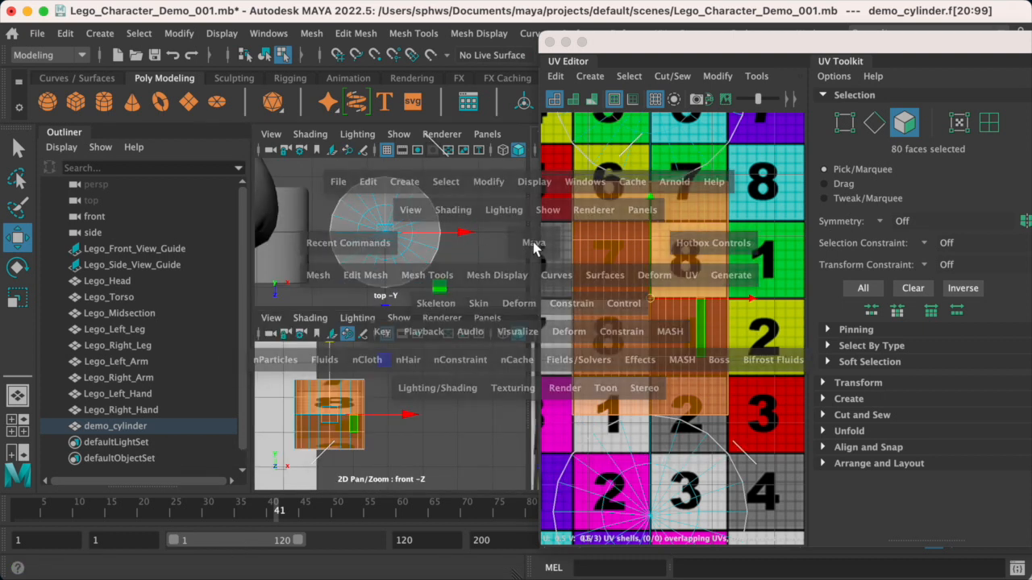
mouse_move(433, 285)
alt+mouse_down()
mouse_move(438, 320)
mouse_move(453, 300)
mouse_move(424, 291)
alt+mouse_up()
drag(680, 51, 740, 150)
scroll(534, 221, up, 5)
alt+drag(460, 278, 497, 273)
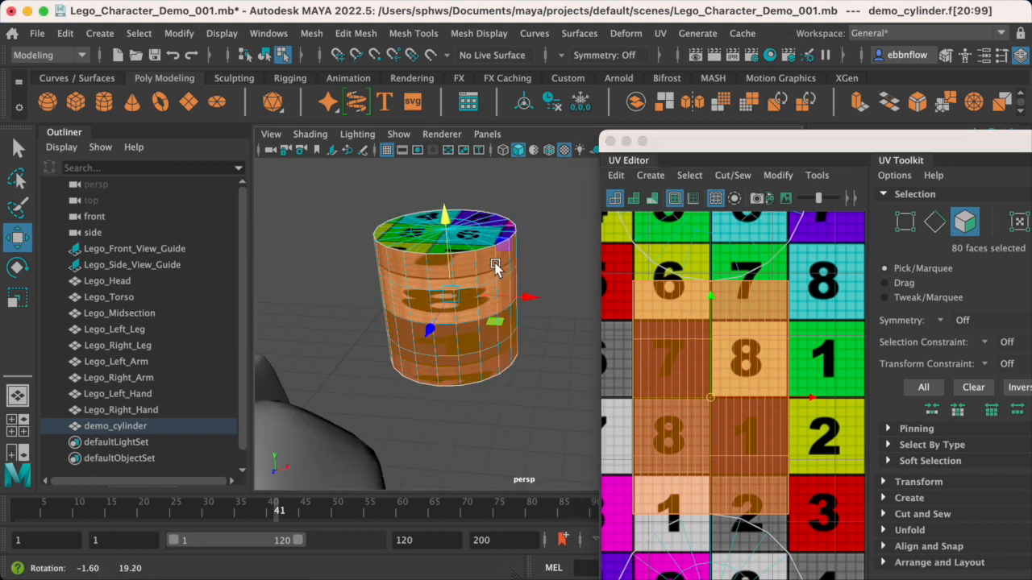
- Apply a Cylindrical UV projection to the selected side faces of the cylinder
click(660, 33)
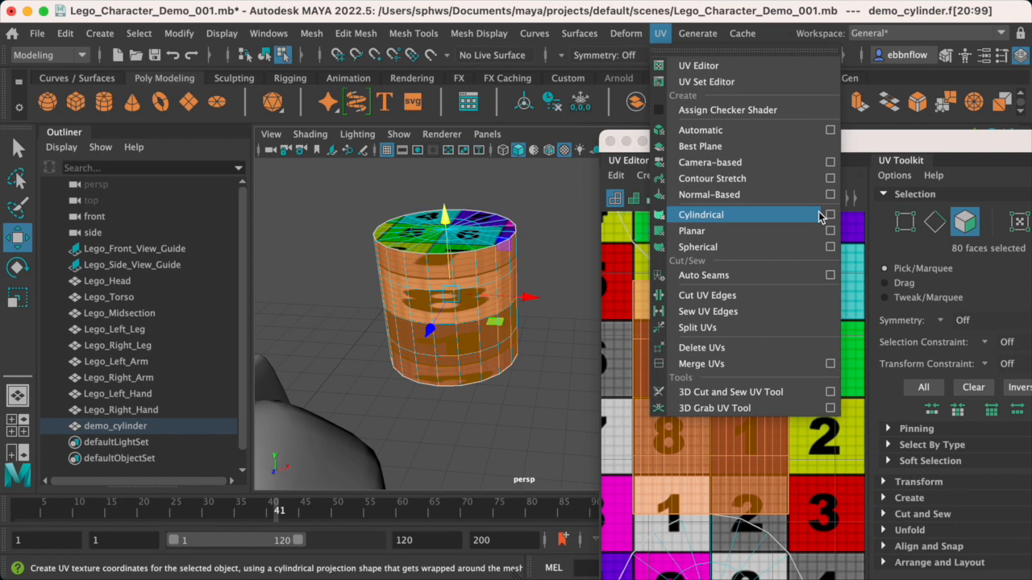
click(756, 215)
alt+drag(492, 278, 536, 283)
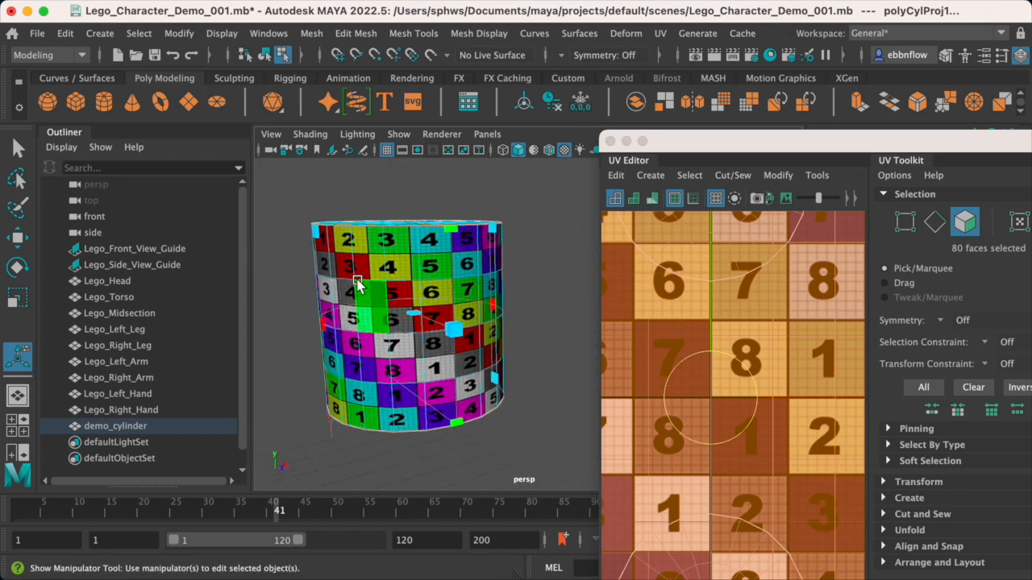
- Examine the newly projected texture all around the cylinder's side and compare it with the cap
scroll(423, 307, up, 3)
alt+drag(423, 306, 395, 315)
alt+drag(555, 322, 454, 325)
alt+middle_drag(453, 324, 508, 321)
alt+drag(508, 321, 456, 309)
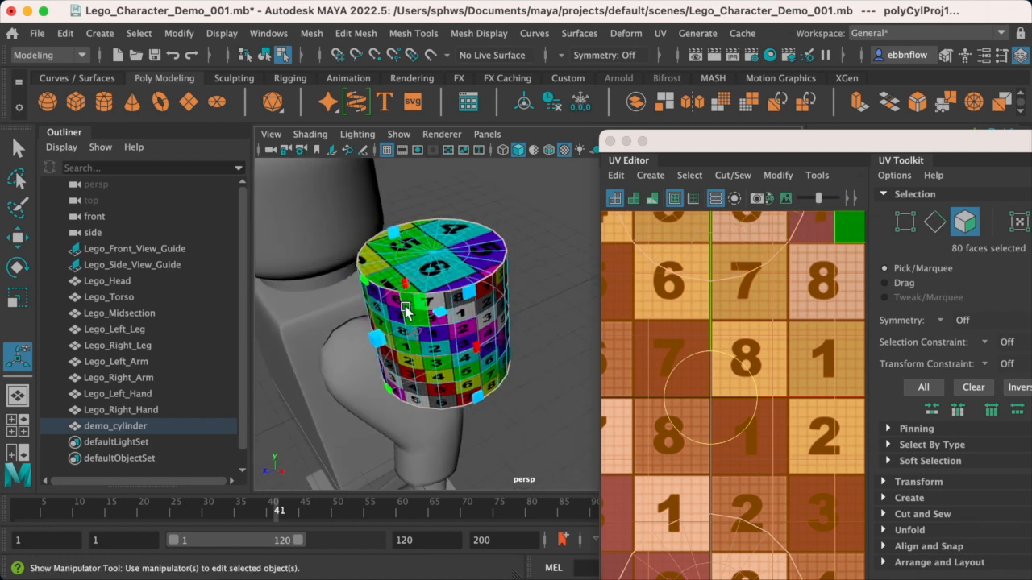
alt+drag(443, 345, 574, 359)
alt+right_drag(463, 367, 396, 369)
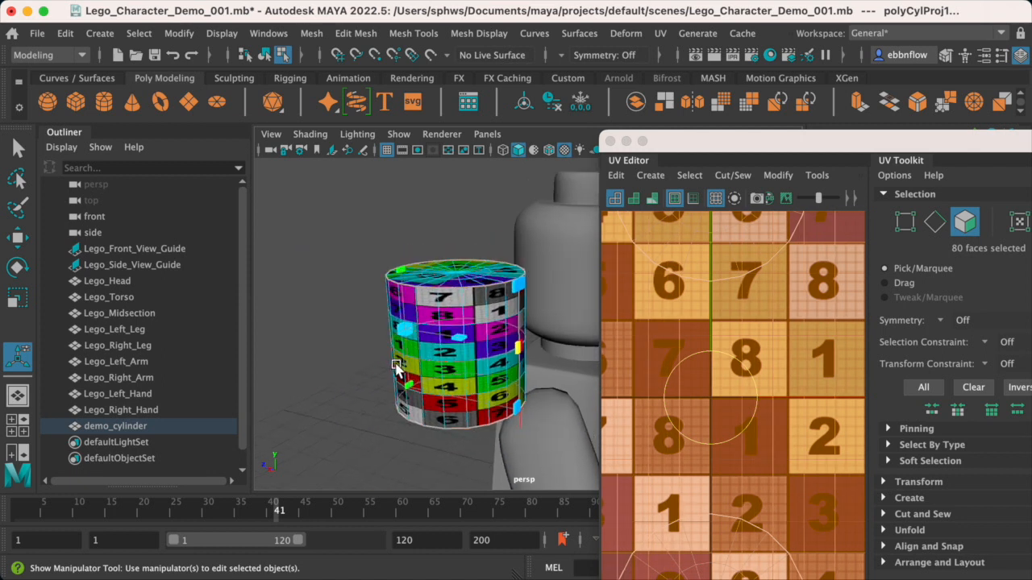
alt+drag(396, 369, 502, 362)
alt+middle_drag(502, 362, 355, 363)
- Move the side shell horizontally out of the textured UV tile, to about 1.1 to 2.1 in U
scroll(645, 409, down, 10)
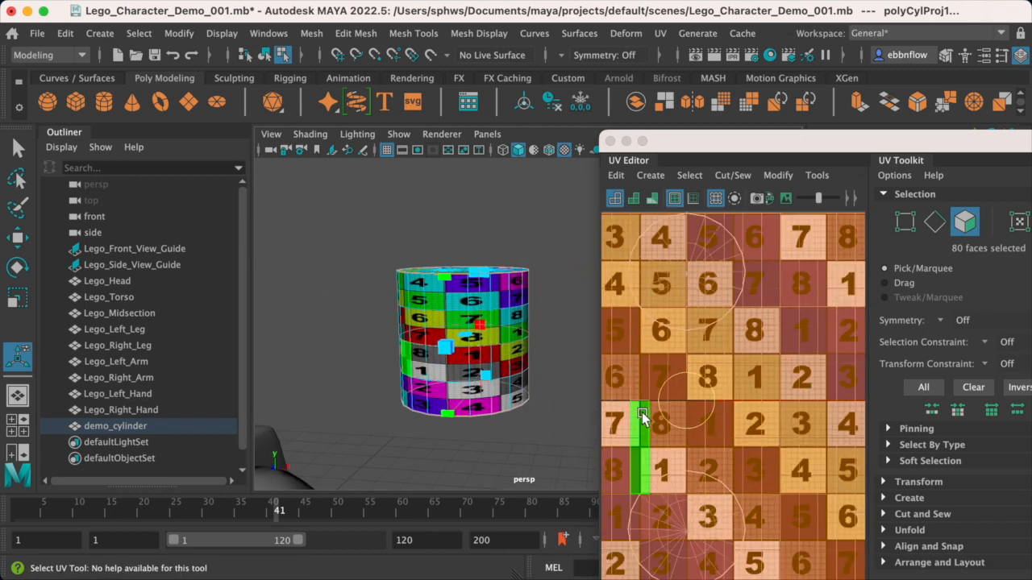
click(726, 372)
scroll(727, 371, down, 2)
scroll(679, 433, up, 5)
alt+middle_drag(677, 417, 746, 384)
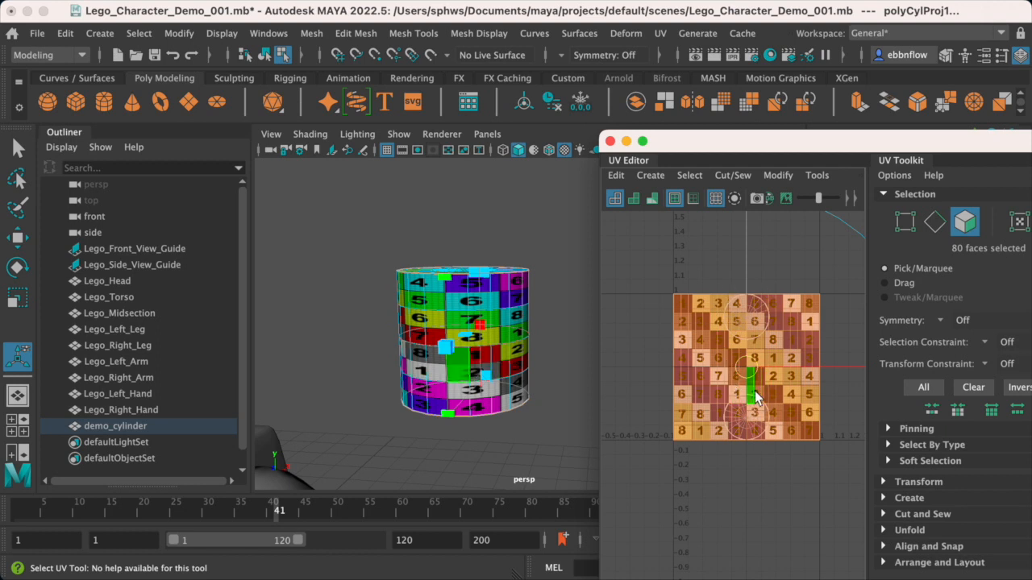
scroll(720, 373, up, 2)
scroll(721, 374, down, 5)
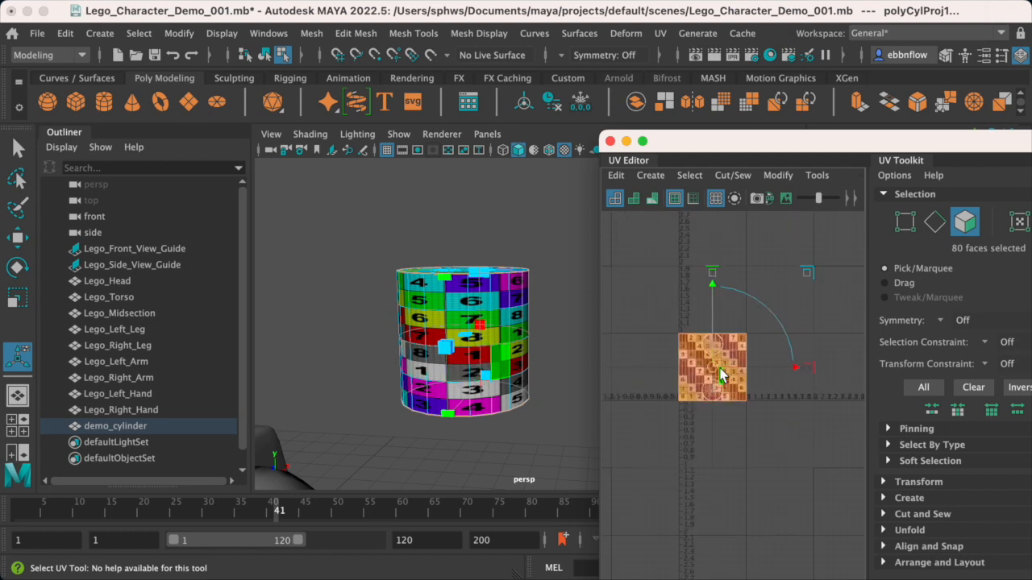
drag(793, 367, 868, 372)
scroll(807, 383, up, 4)
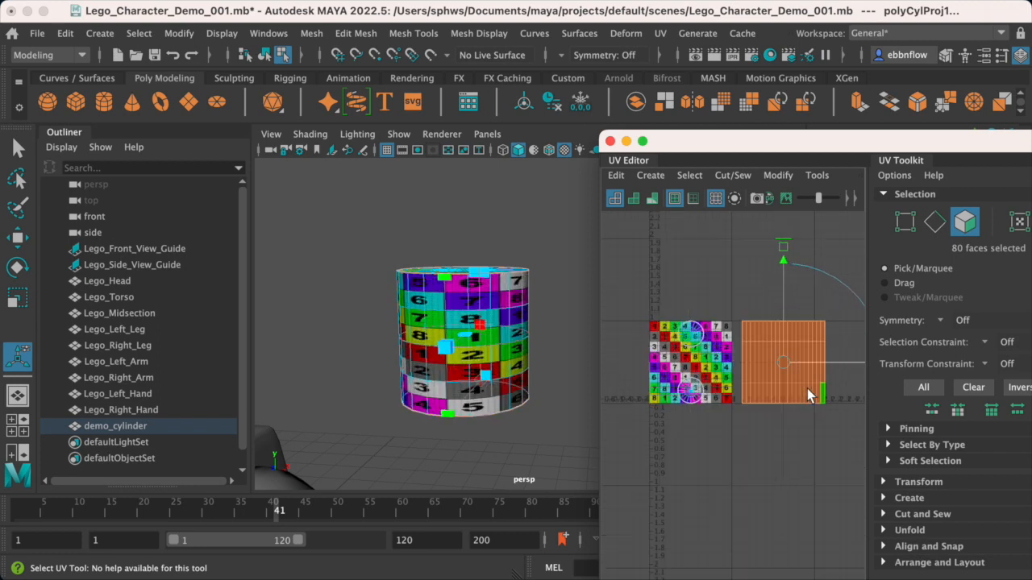
scroll(750, 369, up, 3)
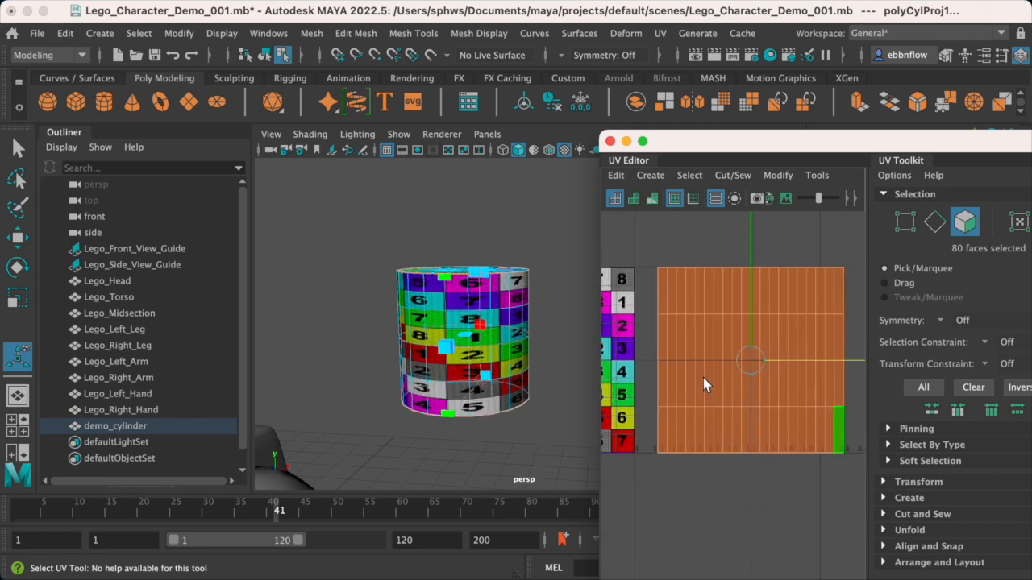
- Scale the side shell vertically to about a third of its height so the numbers on the cylinder are undistorted
alt+drag(462, 343, 472, 313)
scroll(464, 337, up, 3)
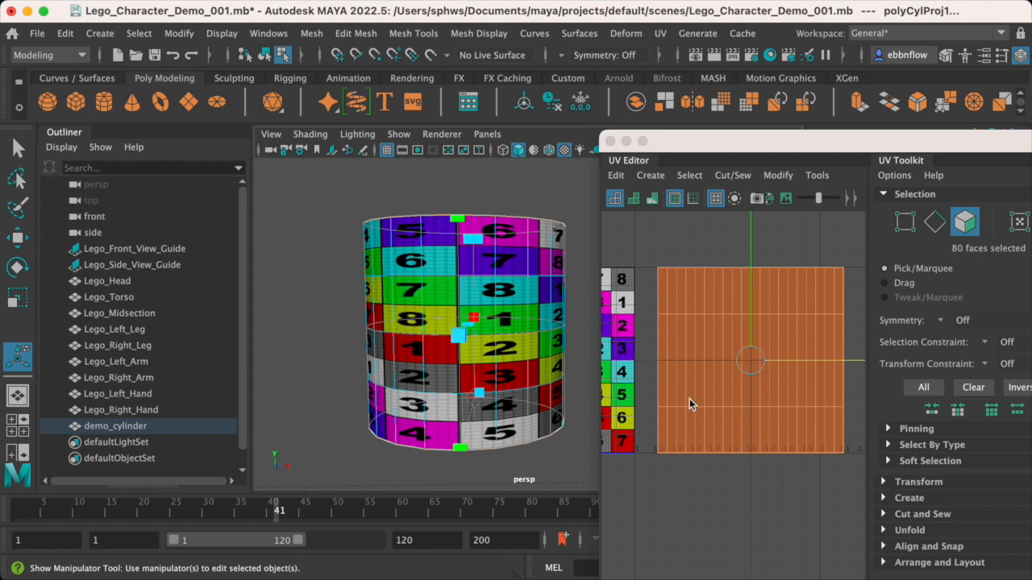
scroll(746, 373, up, 3)
scroll(746, 373, down, 2)
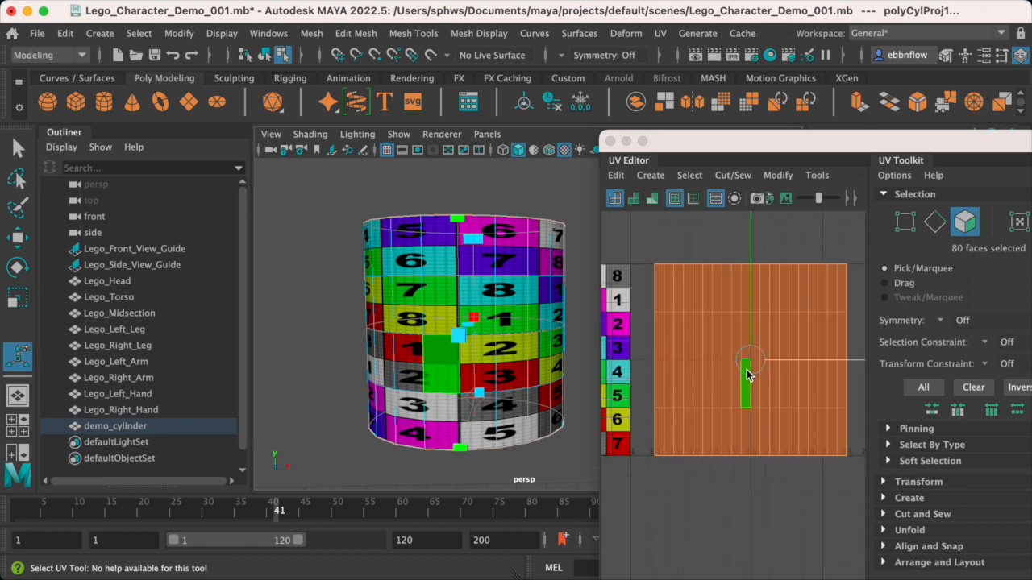
scroll(746, 373, down, 1)
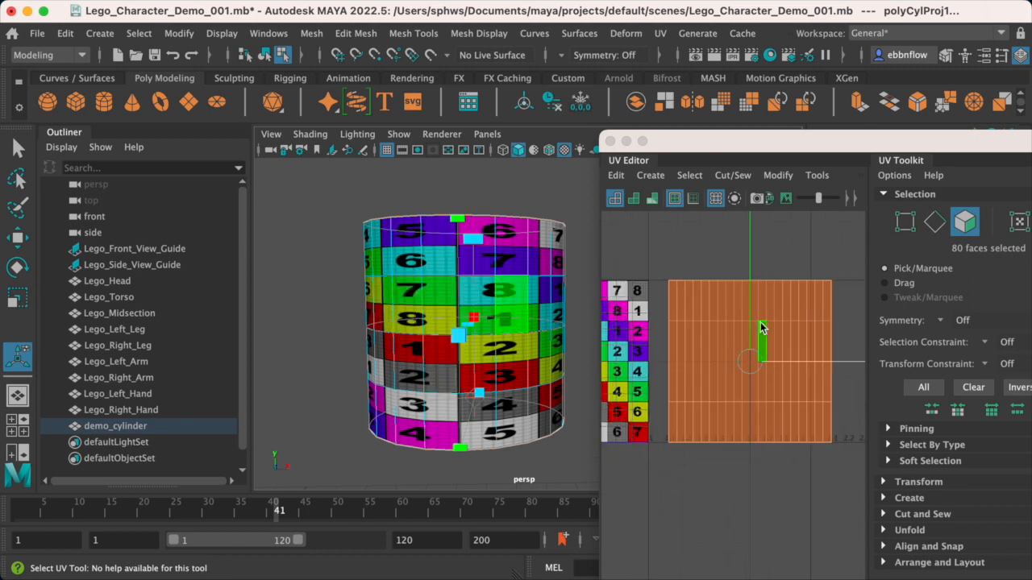
key(r)
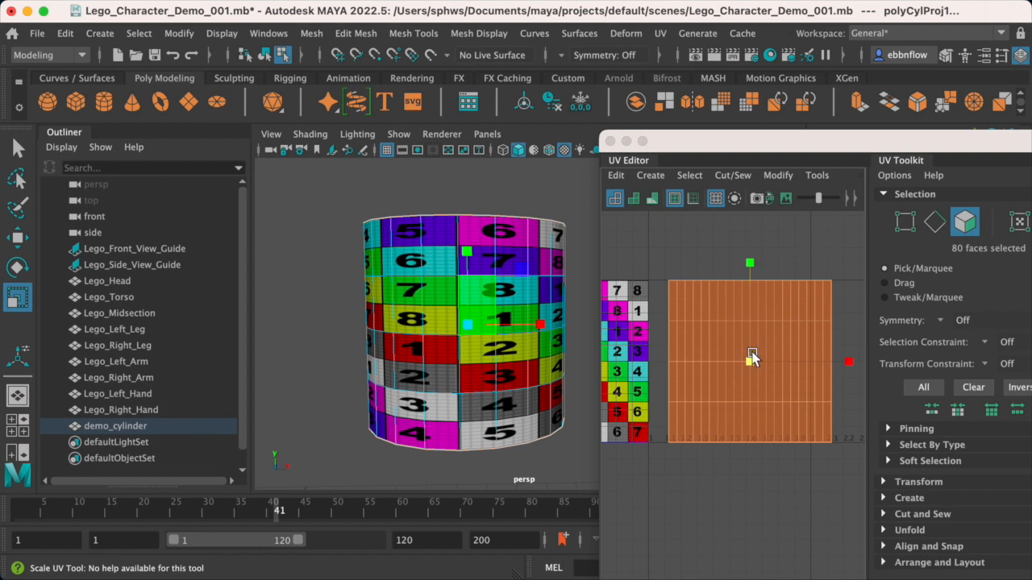
scroll(751, 356, up, 1)
alt+middle_drag(714, 340, 688, 332)
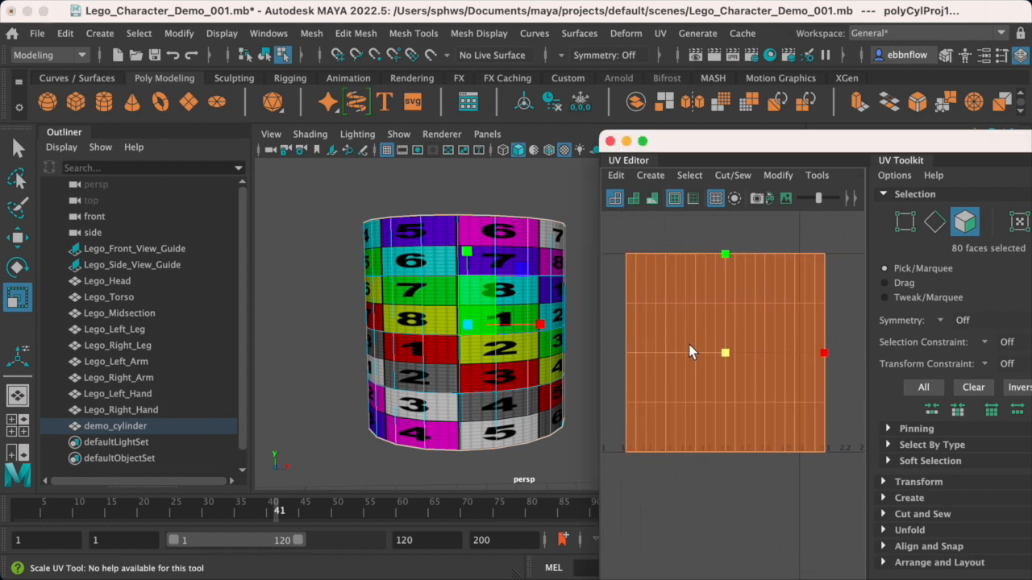
drag(727, 253, 729, 318)
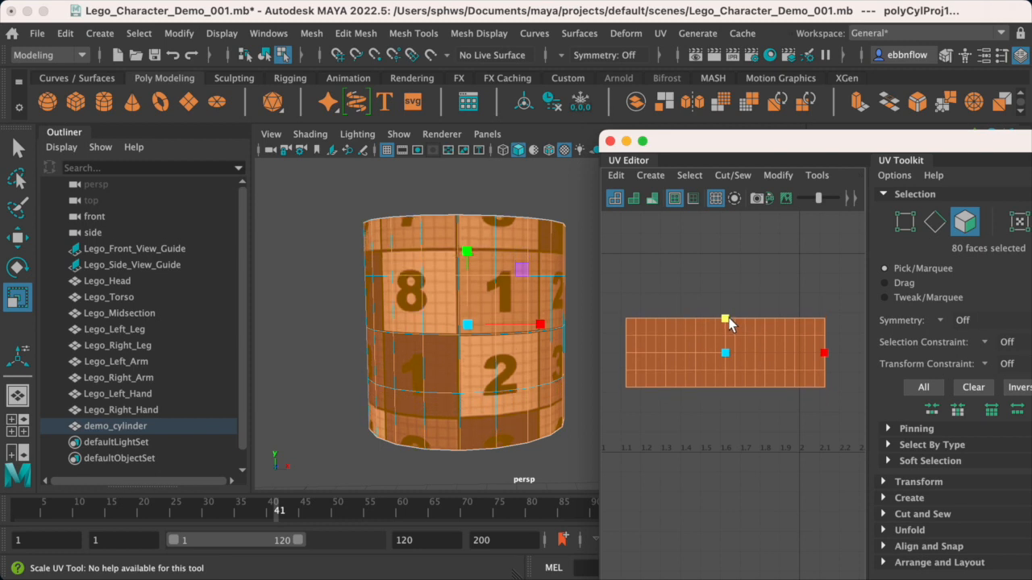
drag(729, 318, 731, 316)
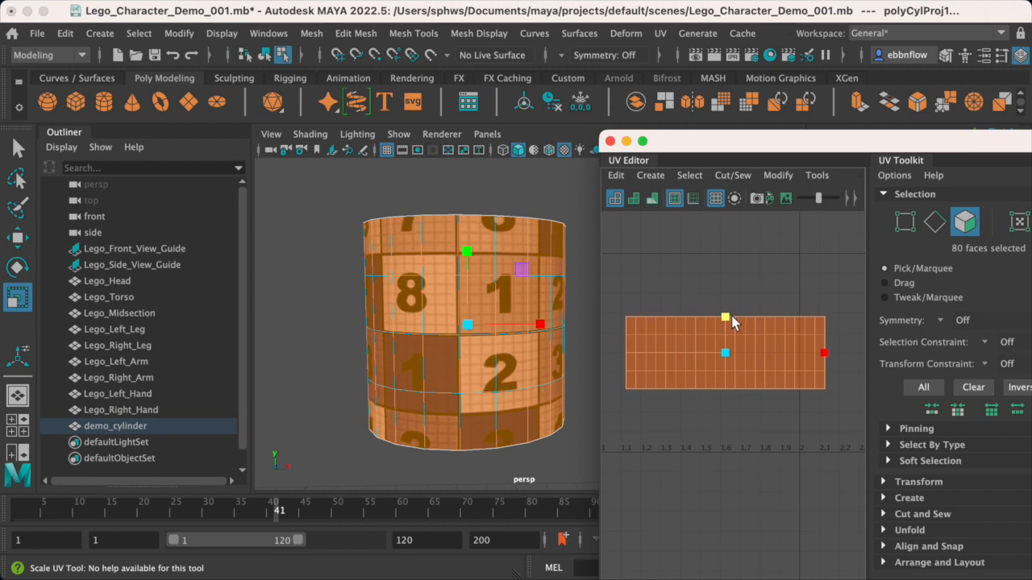
- Compare the size of the numbers on the cylinder's side with those on its upper cap
alt+drag(471, 295, 477, 254)
scroll(696, 305, down, 3)
scroll(715, 315, up, 4)
scroll(716, 316, down, 3)
alt+middle_drag(718, 323, 762, 369)
scroll(802, 370, down, 2)
scroll(802, 371, up, 1)
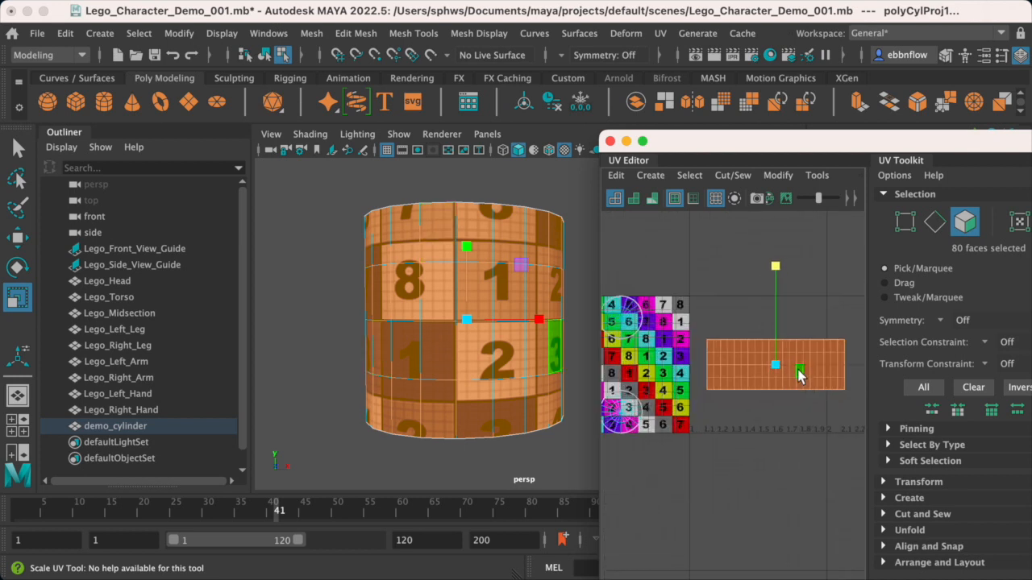
alt+drag(504, 348, 474, 289)
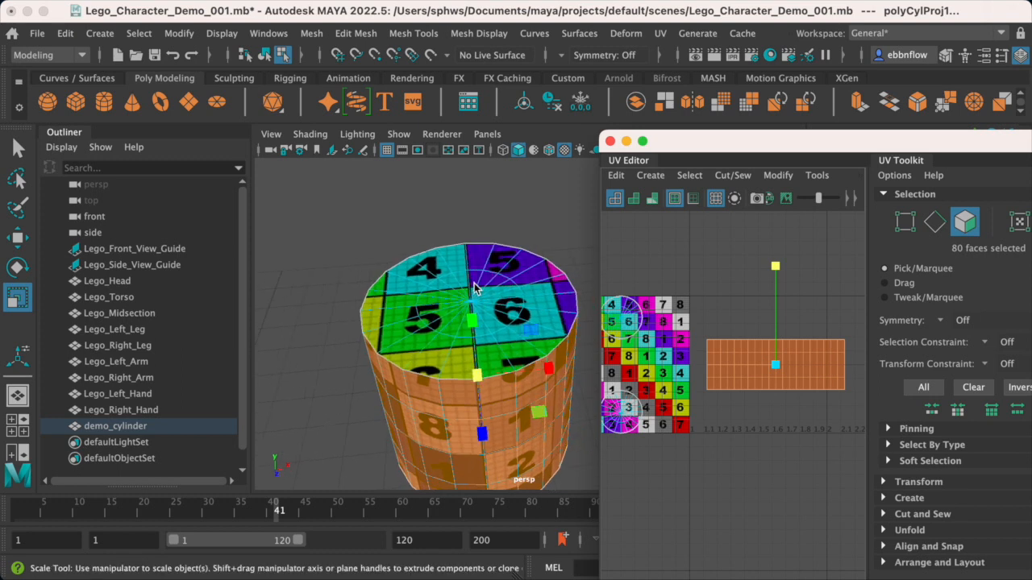
alt+middle_drag(474, 289, 483, 277)
- Scale the side shell down uniformly to about 85% and check the texture on the cylinder's side against its cap
drag(772, 364, 757, 357)
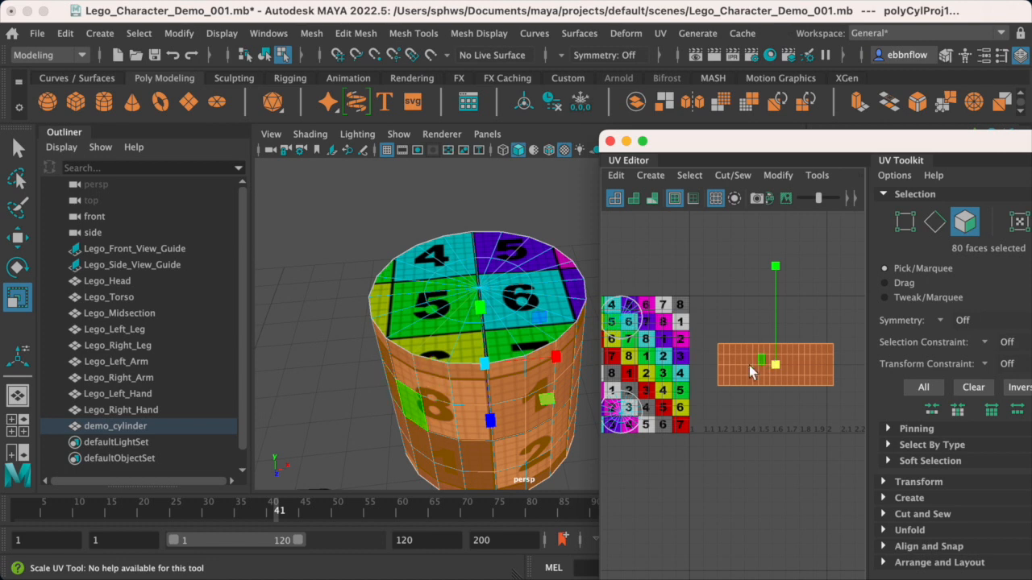
alt+drag(507, 365, 459, 378)
scroll(451, 304, up, 5)
scroll(453, 307, down, 5)
alt+drag(455, 307, 472, 356)
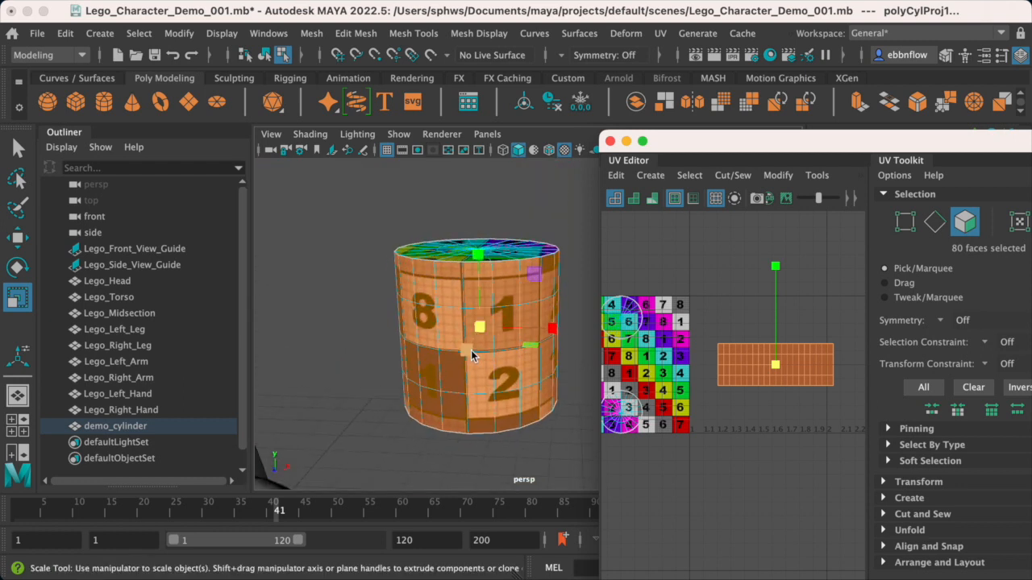
- Examine the side shell beside the textured UV tile and the texture around the cylinder's side
scroll(737, 385, up, 3)
alt+middle_drag(676, 368, 742, 370)
scroll(740, 371, down, 5)
mouse_move(497, 350)
alt+mouse_down()
mouse_move(472, 340)
mouse_move(387, 399)
mouse_move(483, 321)
mouse_move(493, 330)
alt+mouse_up()
scroll(717, 363, up, 3)
scroll(715, 361, down, 6)
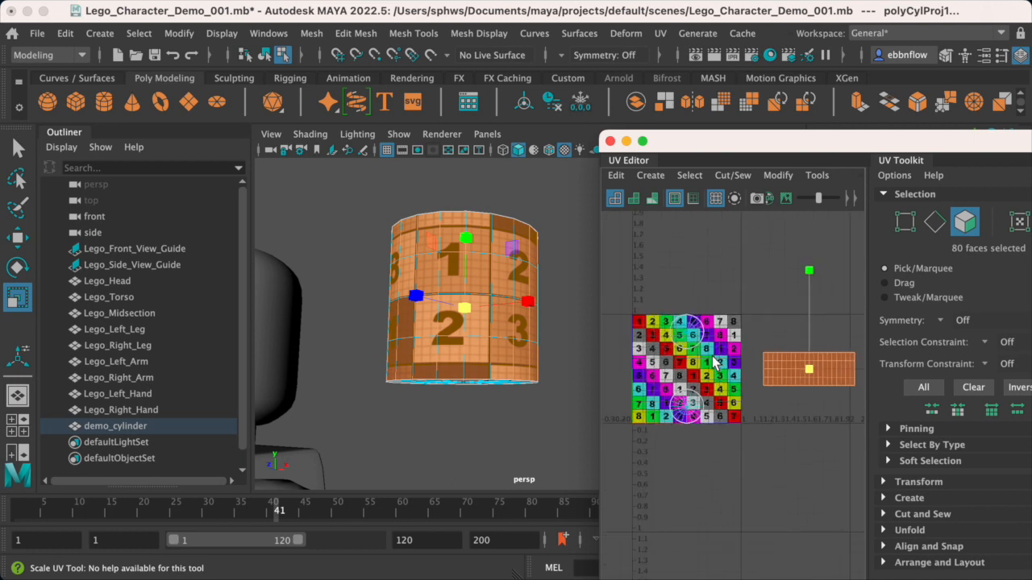
scroll(713, 360, up, 4)
scroll(715, 346, up, 2)
scroll(702, 351, down, 3)
scroll(706, 307, up, 3)
- Select the UVs of both cap shells and the side shell and scale them all down uniformly to about 80%
right_drag(695, 302, 765, 306)
scroll(751, 316, up, 2)
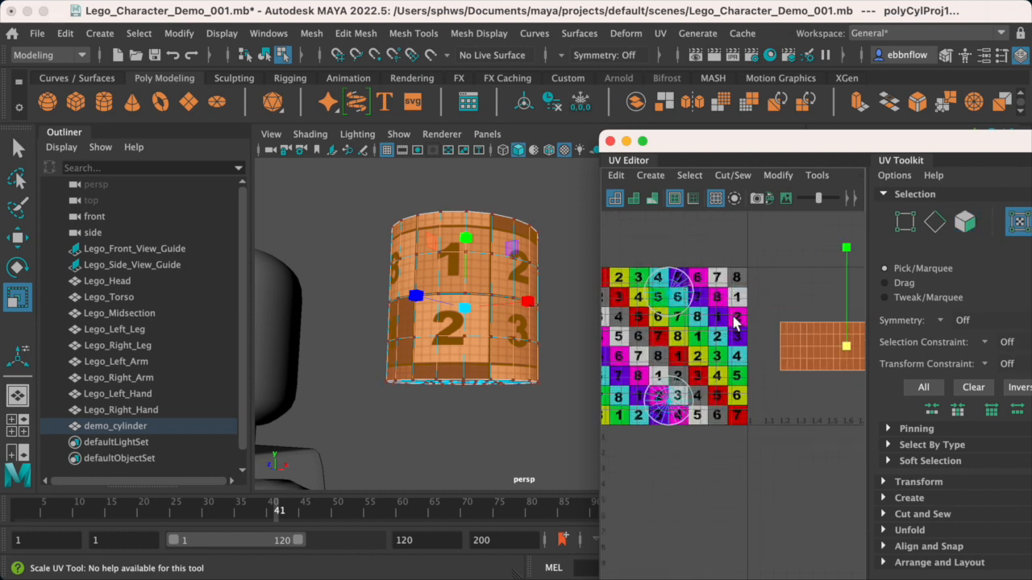
scroll(730, 323, down, 2)
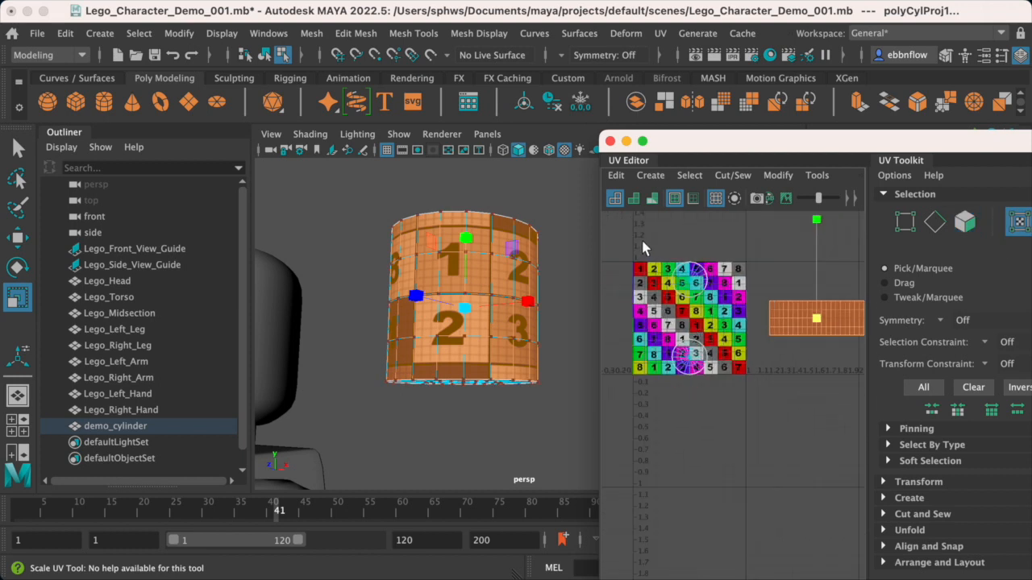
drag(739, 410, 739, 409)
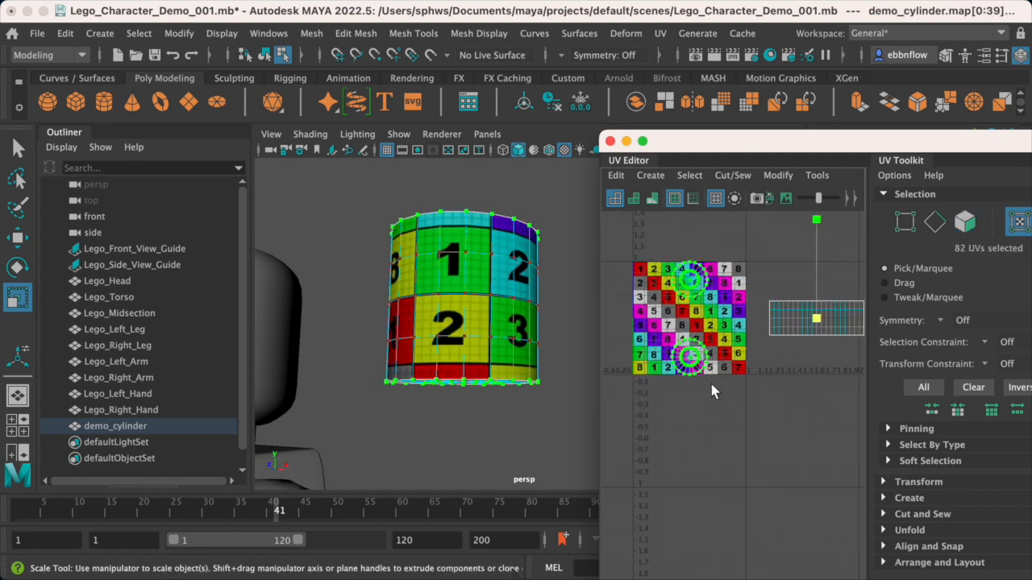
scroll(681, 339, up, 3)
alt+drag(465, 283, 477, 323)
scroll(681, 338, up, 3)
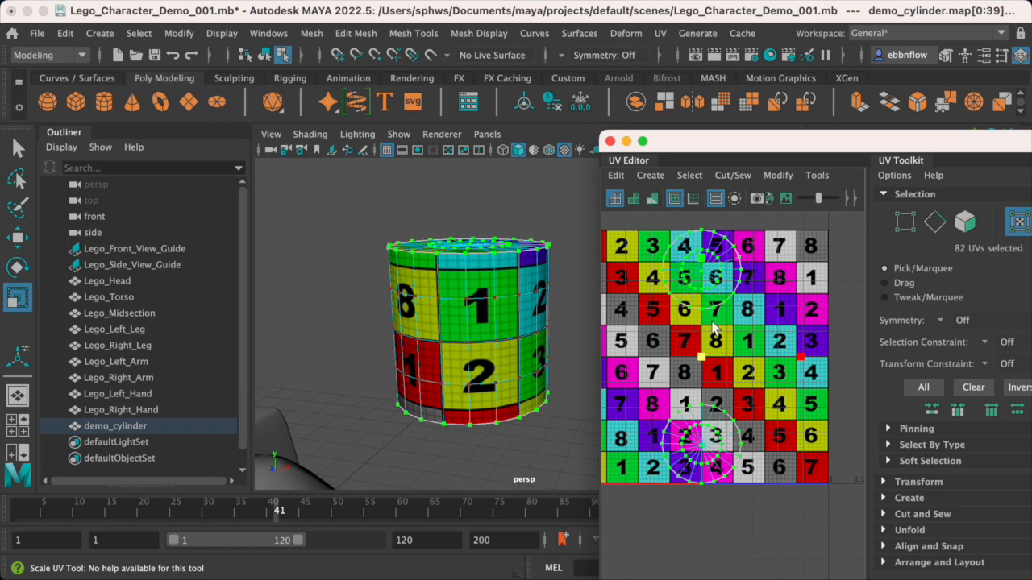
scroll(713, 329, down, 5)
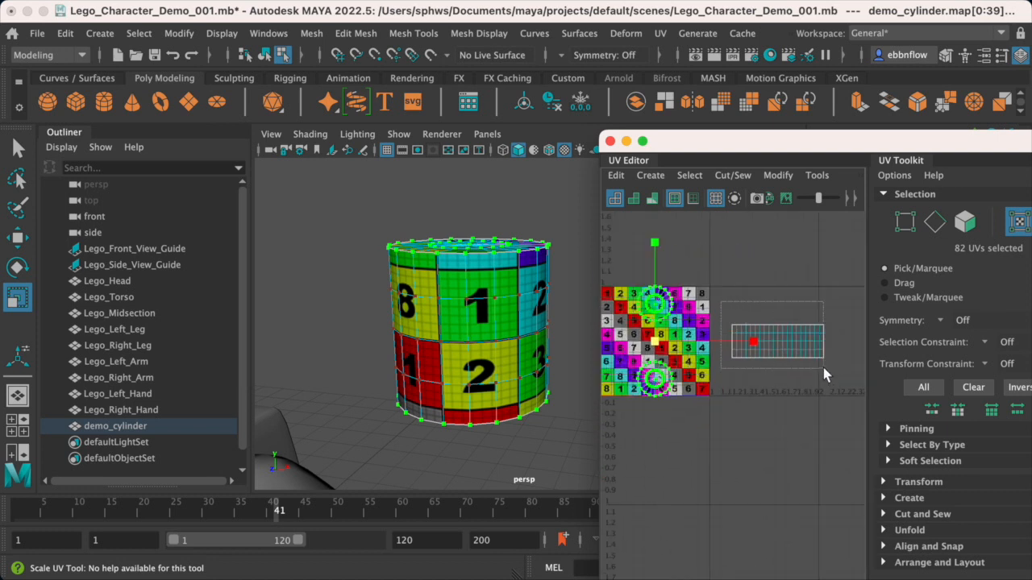
drag(845, 371, 845, 371)
scroll(656, 345, up, 1)
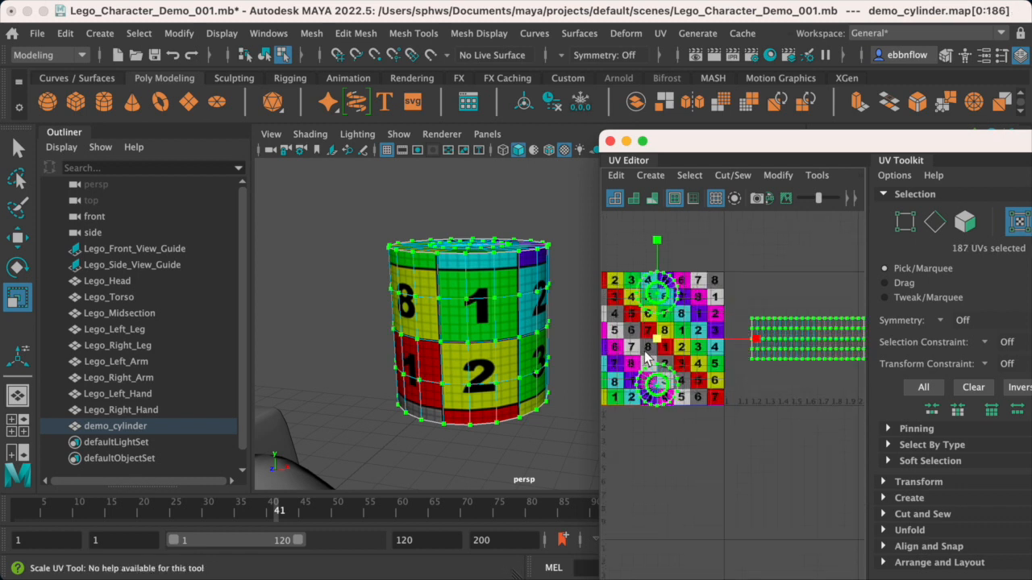
scroll(655, 345, up, 6)
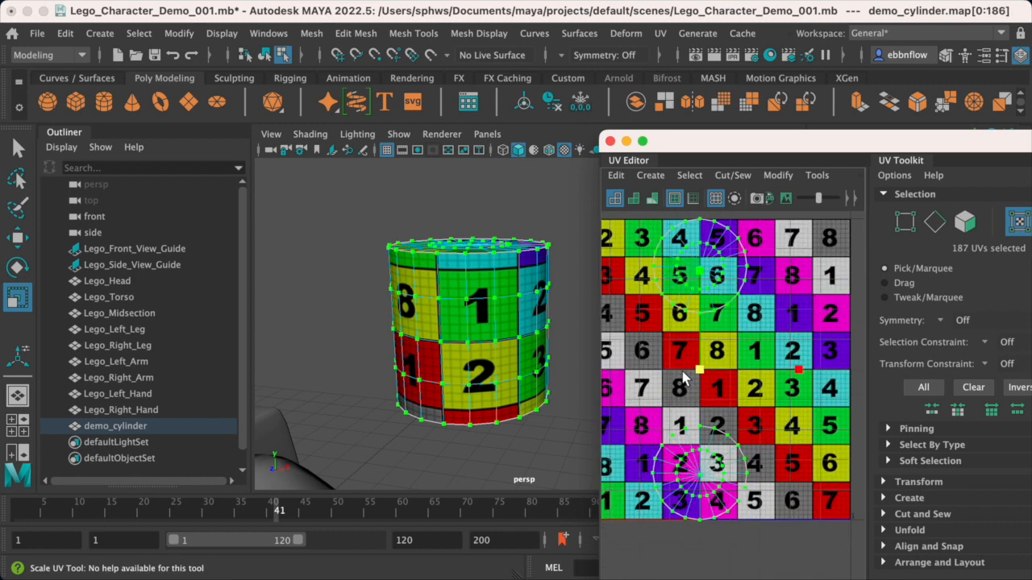
alt+middle_drag(680, 337, 709, 360)
drag(719, 308, 625, 311)
drag(722, 409, 701, 411)
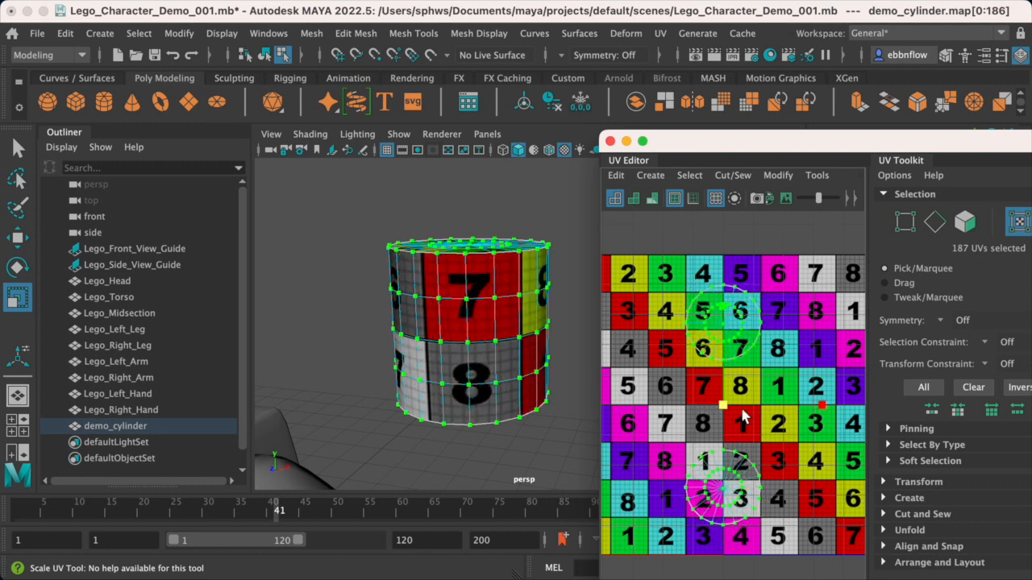
- Move the upper cap shell up near the UV tile's top edge and the lower cap shell down near its bottom edge
scroll(774, 418, down, 3)
scroll(772, 417, down, 1)
alt+middle_drag(772, 417, 698, 377)
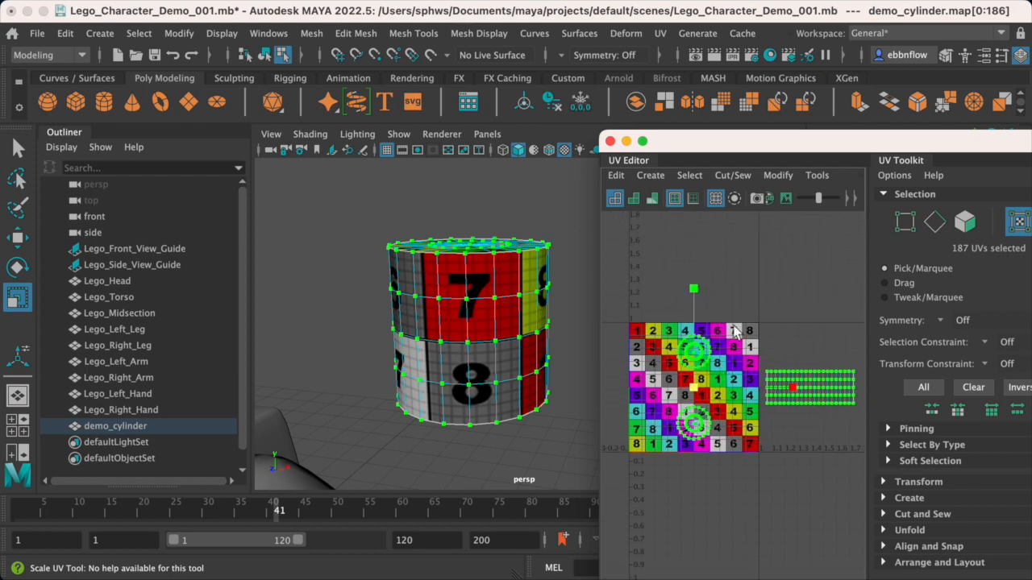
scroll(702, 354, up, 1)
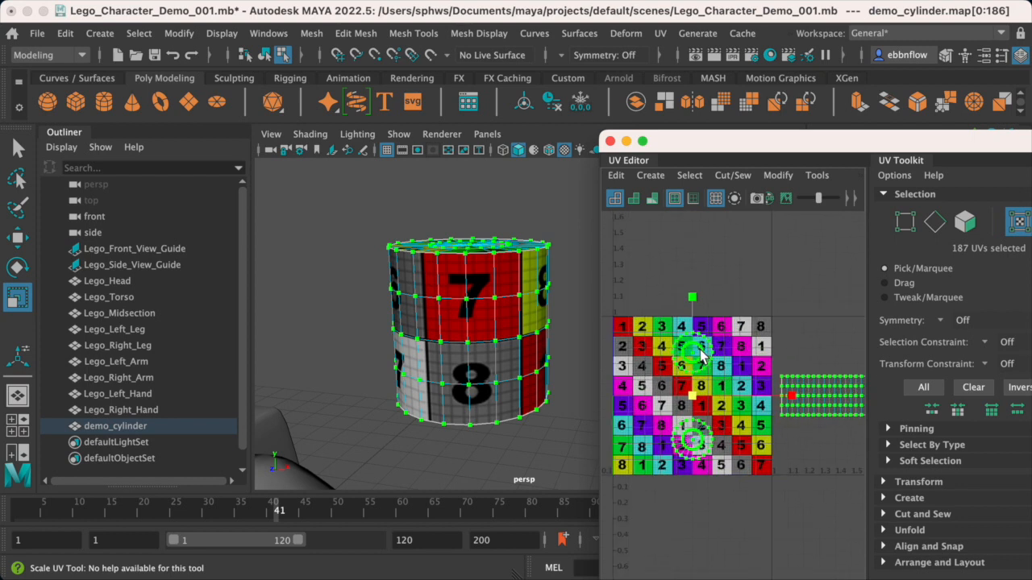
key(w)
drag(657, 319, 725, 386)
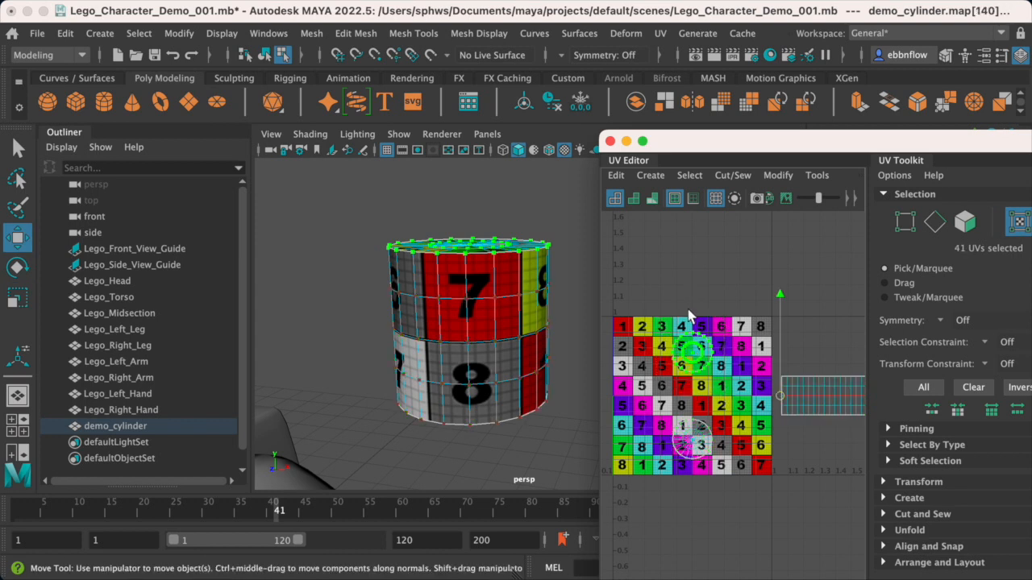
drag(690, 309, 694, 297)
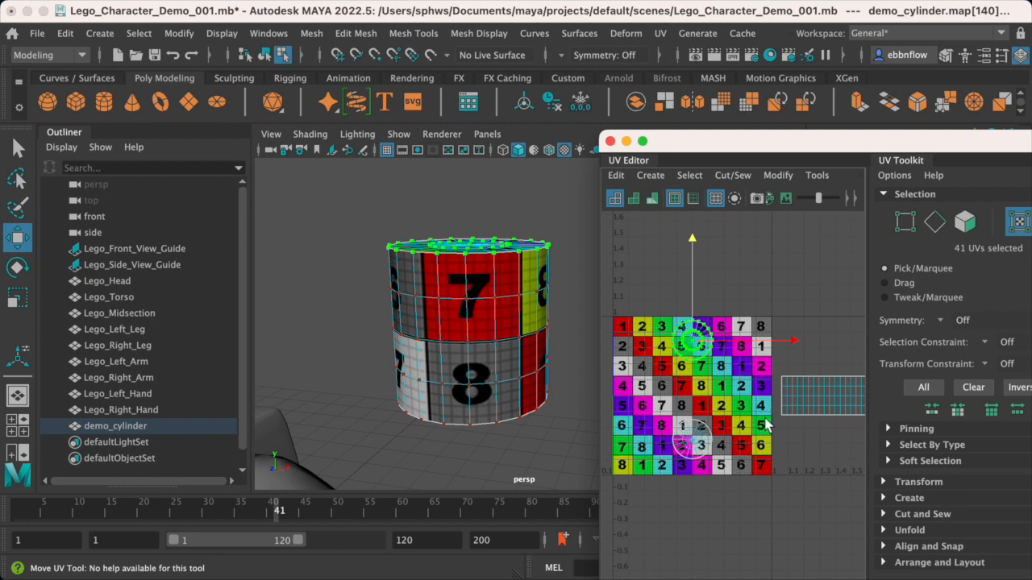
drag(712, 453, 716, 474)
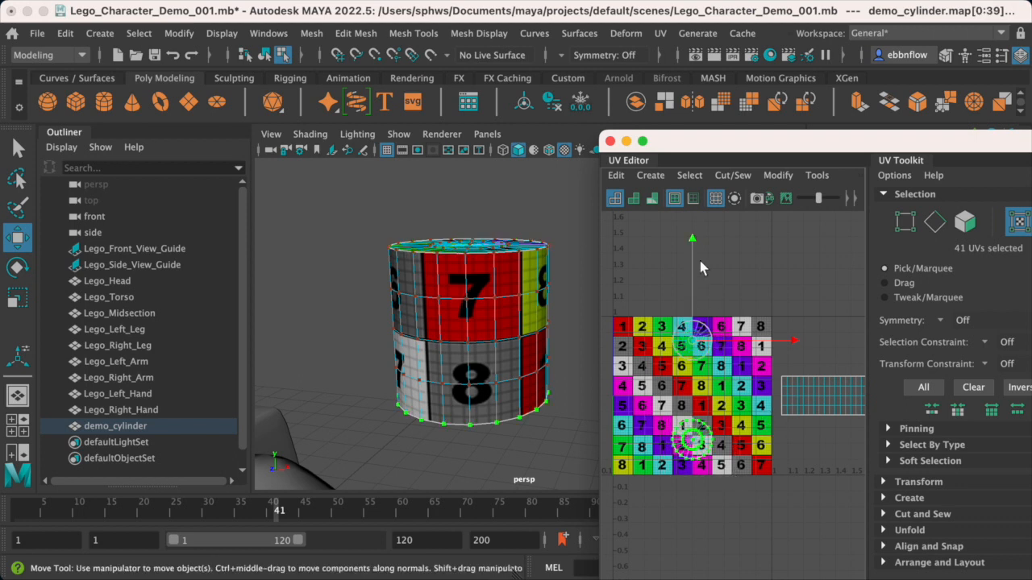
drag(693, 240, 693, 250)
- Select the side shell and move it horizontally into the UV tile, centred between the two cap shells
alt+middle_drag(762, 331, 669, 306)
drag(685, 343, 828, 420)
drag(848, 375, 729, 371)
alt+middle_drag(729, 371, 834, 358)
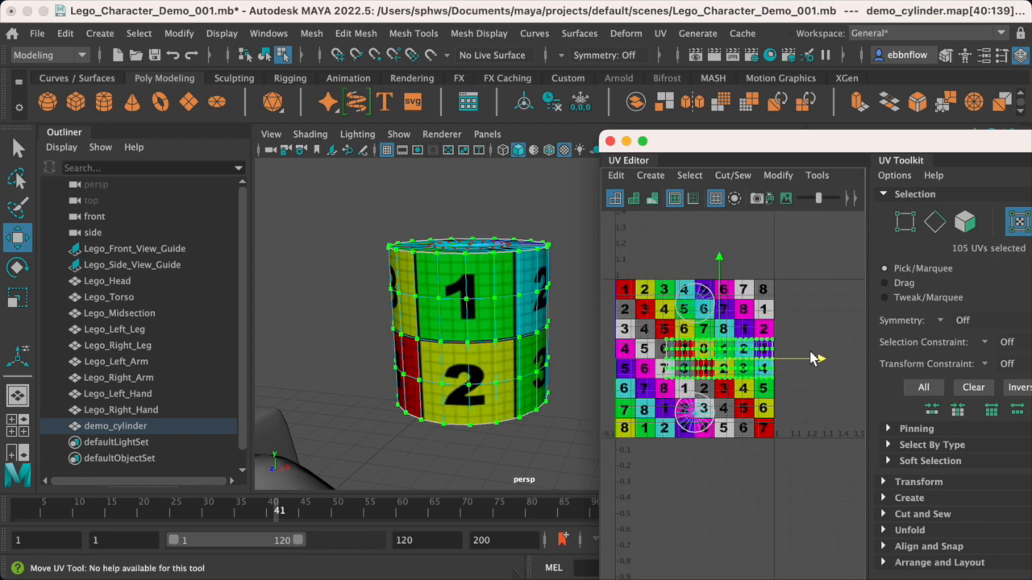
drag(814, 358, 794, 362)
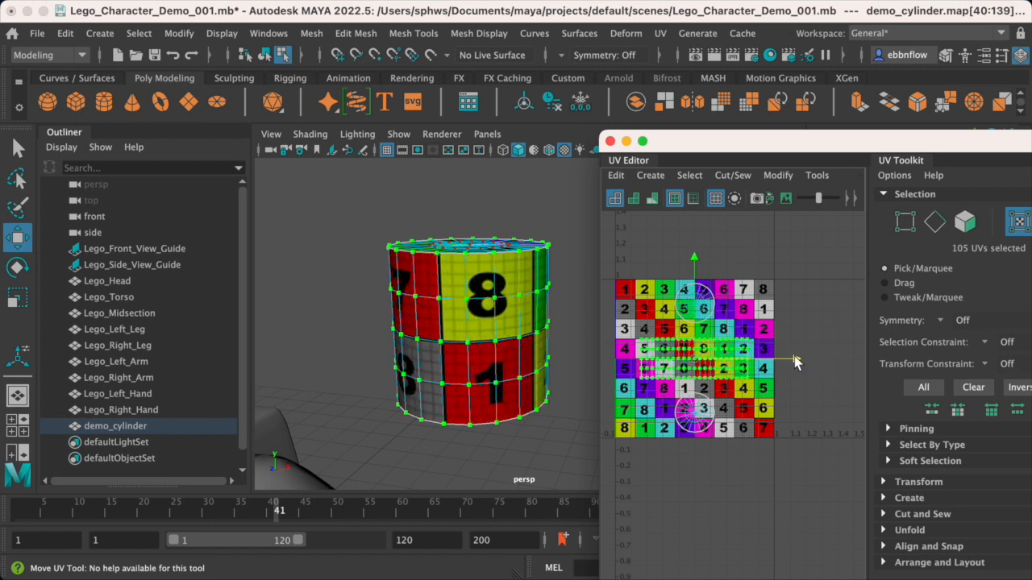
- Move the side shell horizontally partly out of the UV tile, to about 0.5 to 1.15 in U
scroll(754, 373, down, 3)
drag(812, 369, 852, 367)
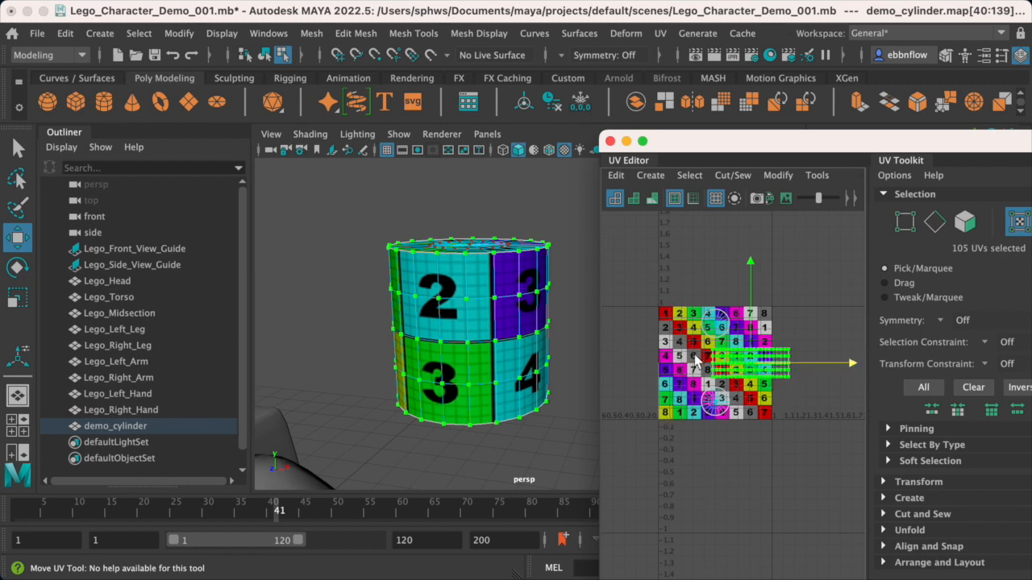
alt+middle_drag(750, 383, 711, 396)
scroll(712, 396, down, 2)
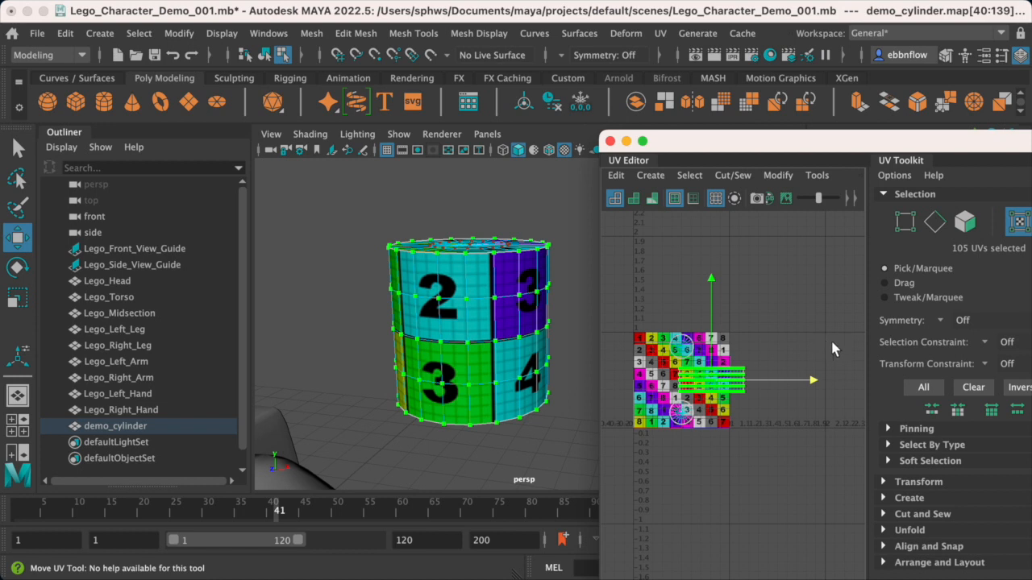
- Move the side shell back inside the UV tile, to about 0.18 to 0.87 in U, and deselect the UVs
scroll(789, 402, up, 5)
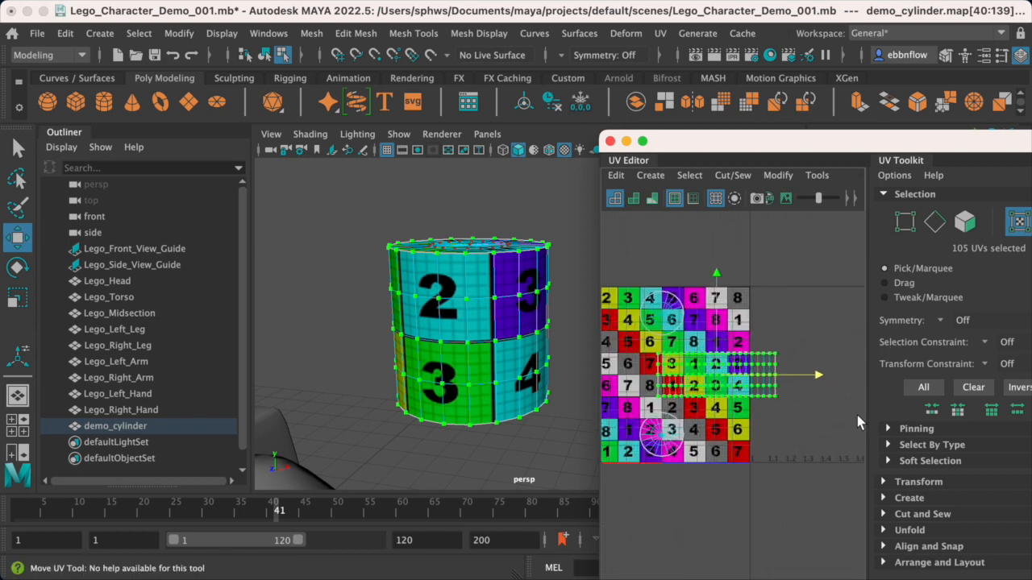
scroll(819, 425, up, 2)
alt+middle_drag(808, 401, 831, 419)
drag(846, 382, 790, 379)
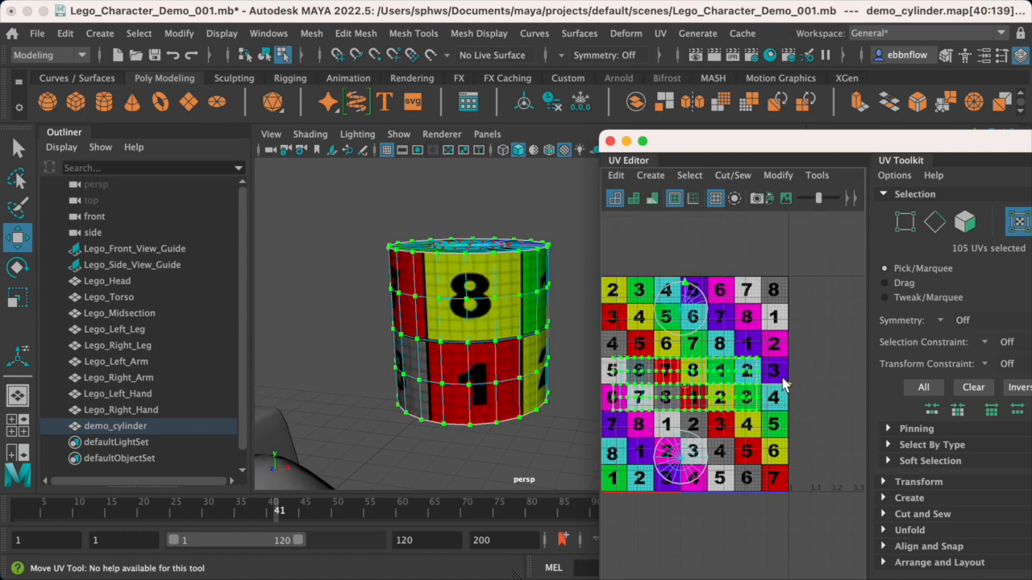
alt+middle_drag(752, 421, 784, 415)
scroll(786, 415, up, 3)
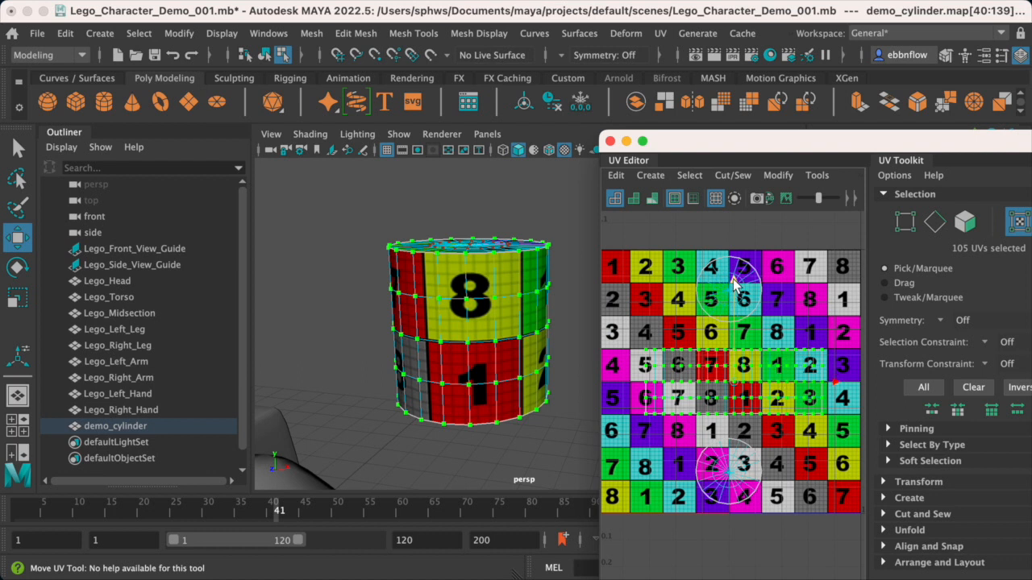
scroll(726, 392, down, 2)
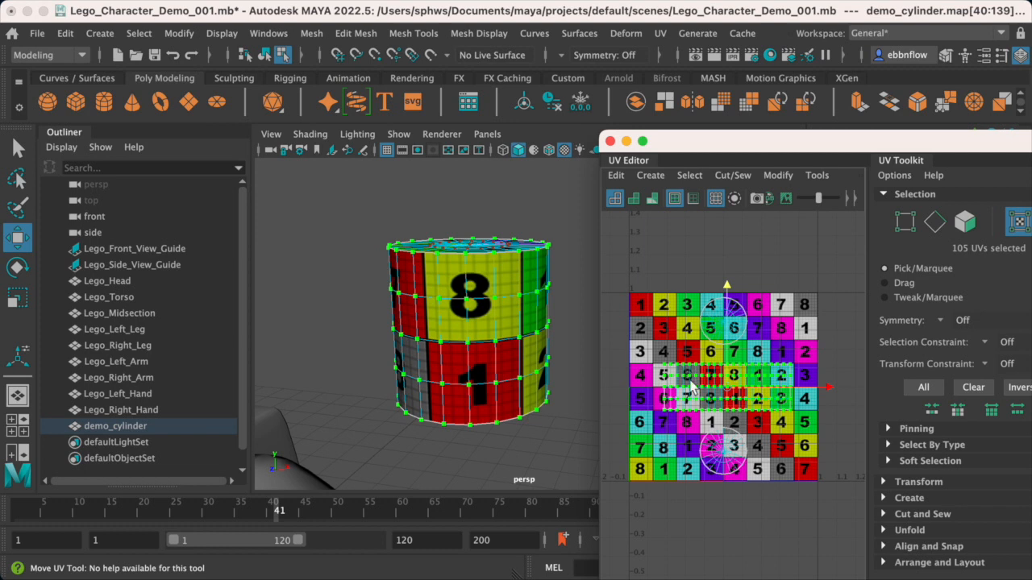
click(693, 513)
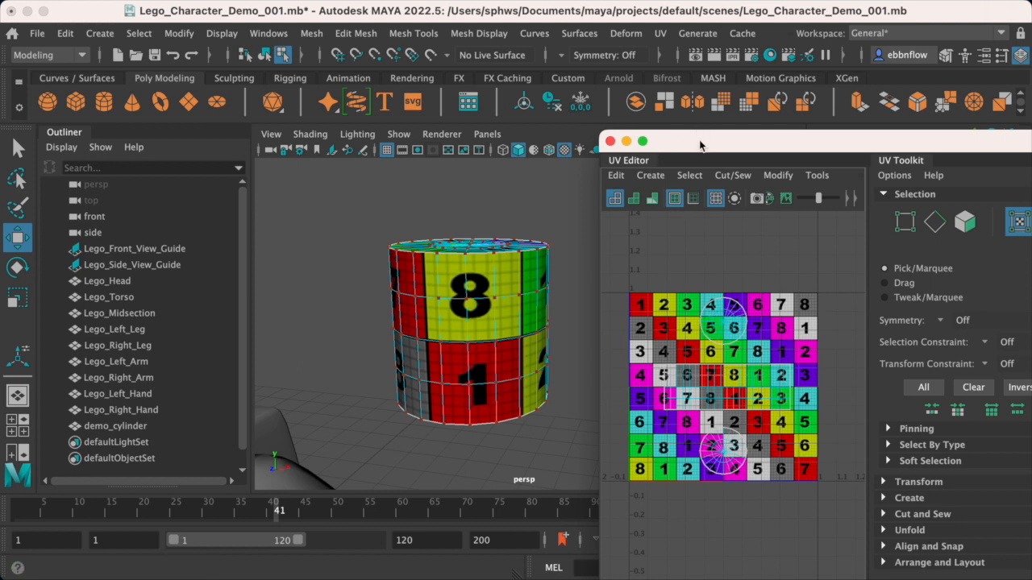
- Select the Lego_Head object in Object Mode and assign it the existing numbered, coloured checker material
scroll(447, 321, down, 5)
alt+drag(416, 260, 493, 291)
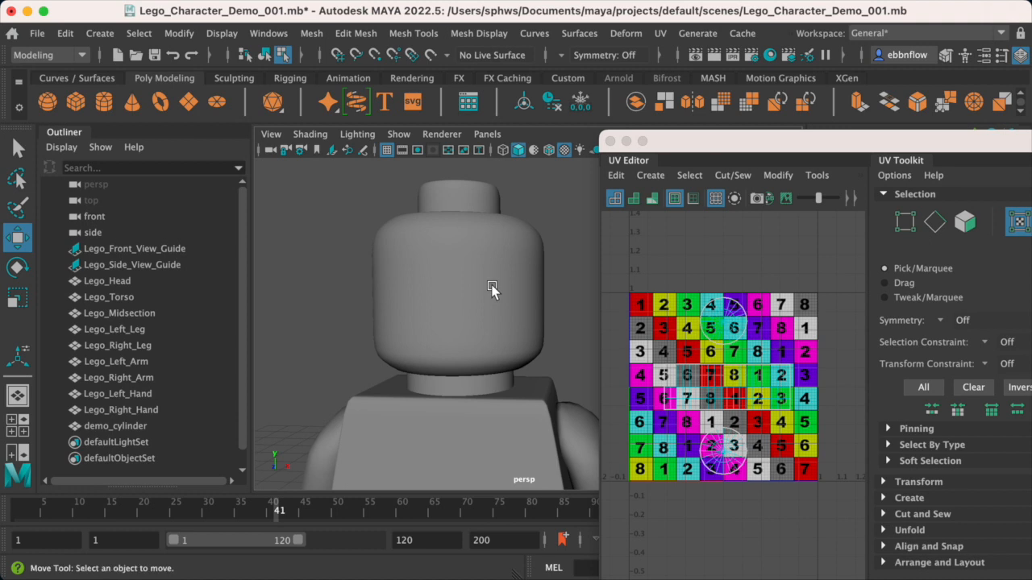
alt+drag(472, 299, 475, 297)
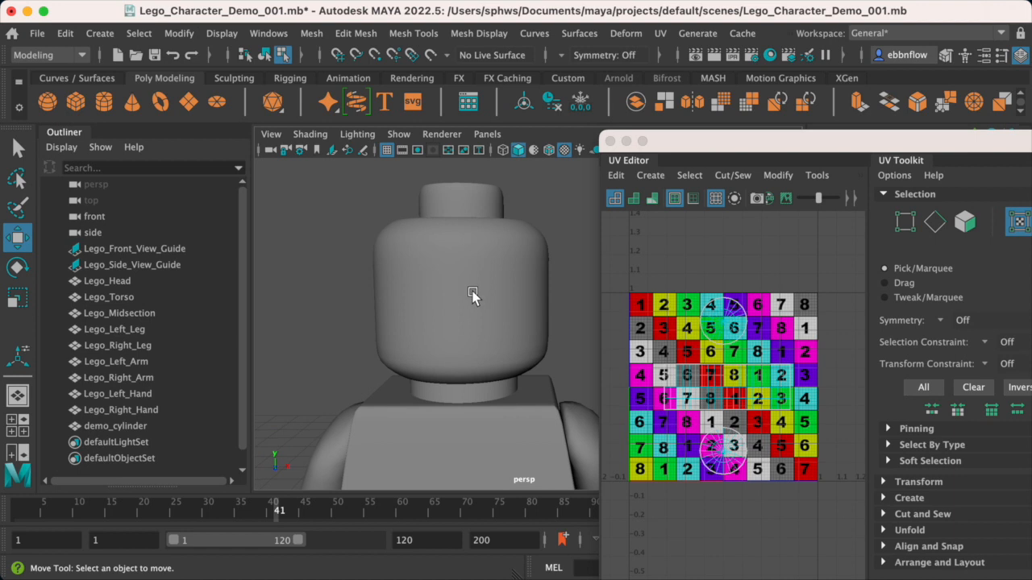
click(473, 296)
right_drag(472, 295, 539, 219)
alt+drag(454, 300, 349, 294)
alt+drag(418, 300, 447, 305)
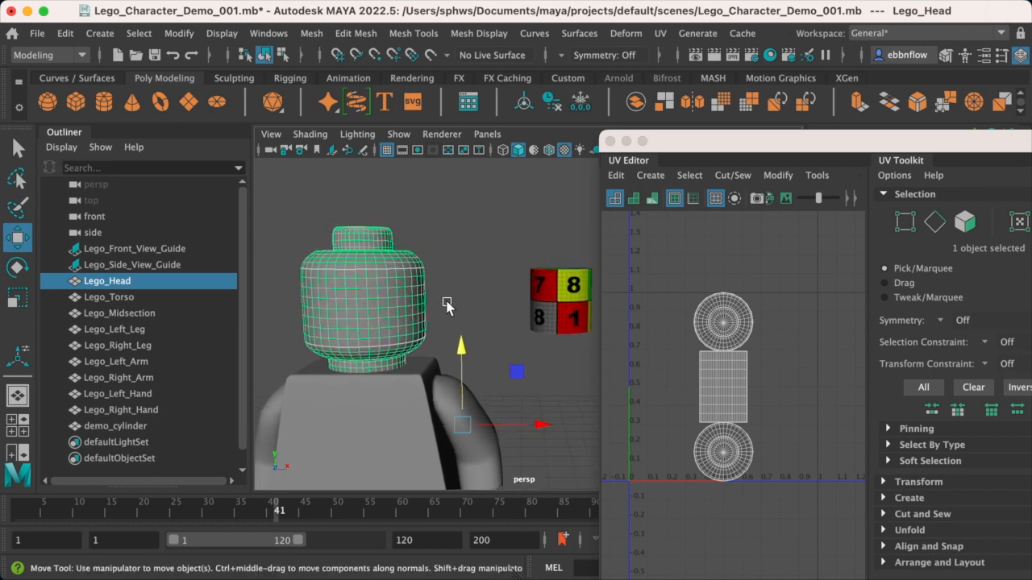
right_drag(398, 308, 439, 579)
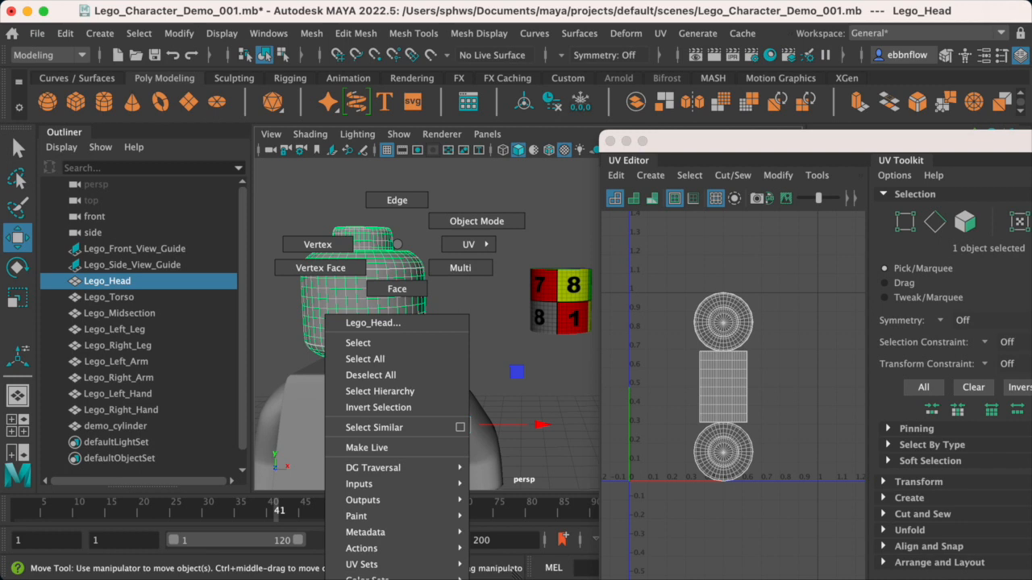
right_drag(439, 579, 483, 579)
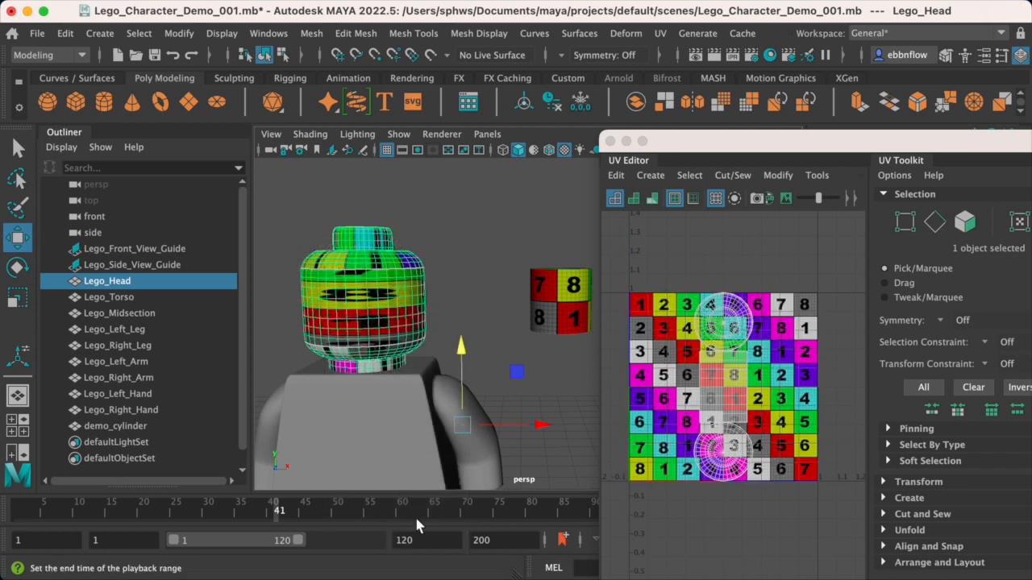
- Inspect the checker texture on the head from the front and from below for distortion
scroll(349, 354, up, 4)
alt+middle_drag(350, 325, 462, 322)
scroll(462, 323, up, 5)
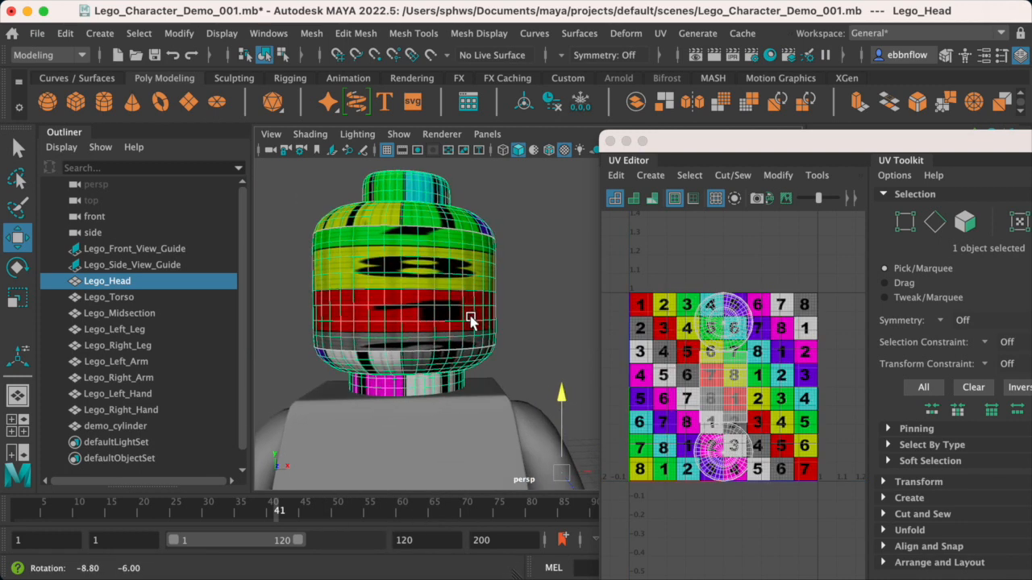
scroll(459, 326, down, 4)
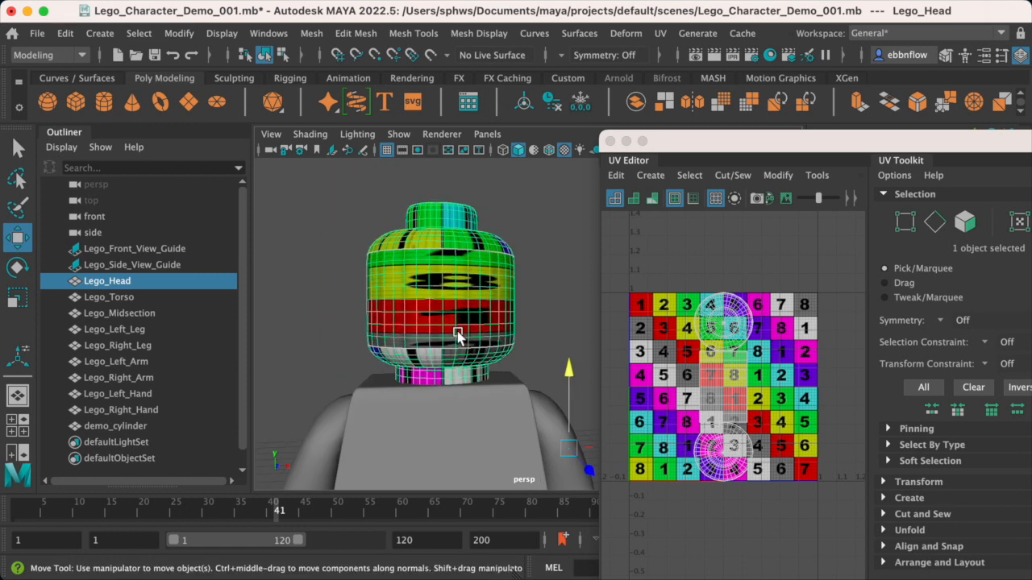
alt+drag(410, 313, 415, 362)
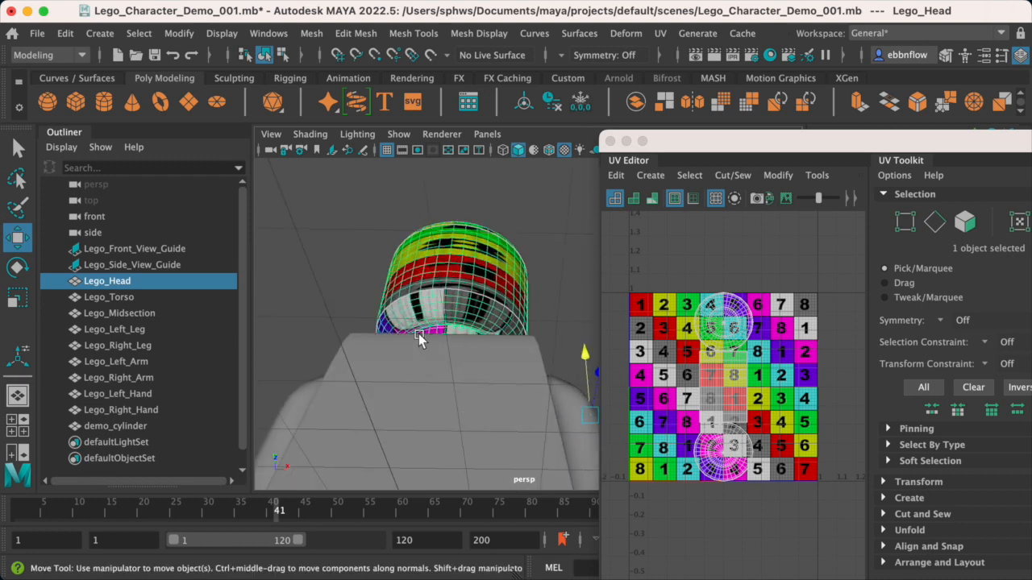
alt+drag(436, 310, 497, 334)
scroll(437, 356, down, 6)
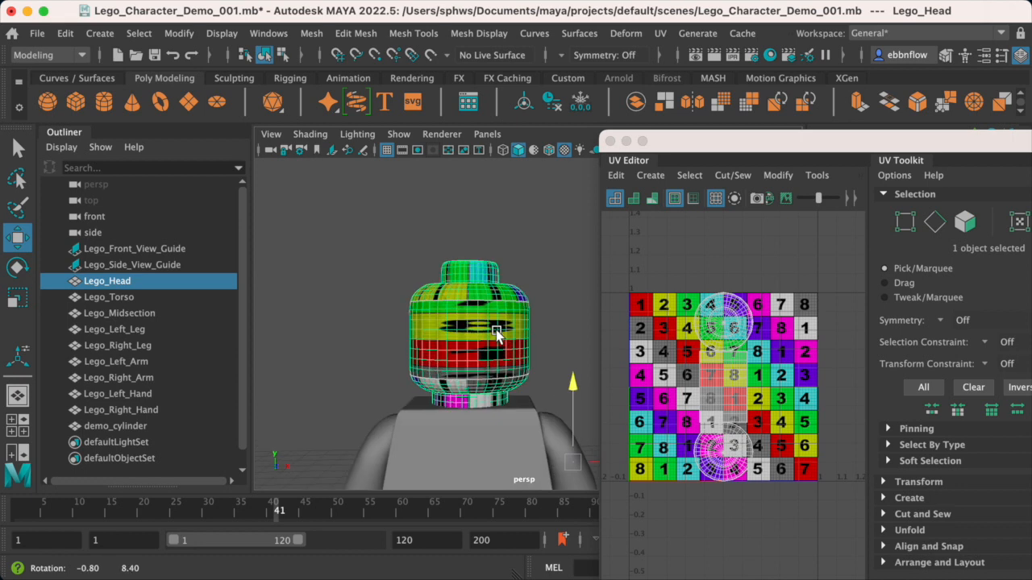
- Switch to a full-size front view and frame the Lego head
key(space)
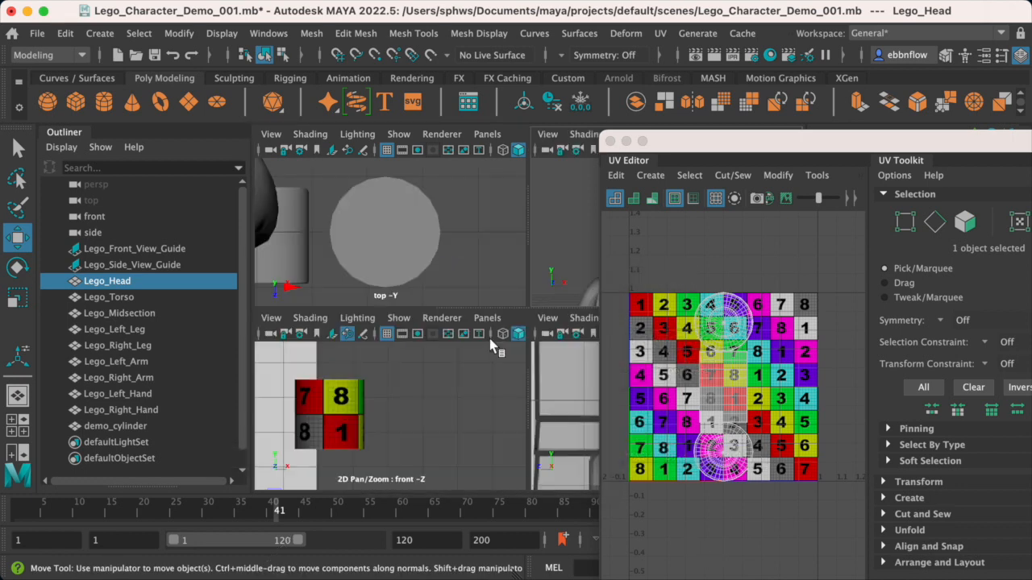
key(space)
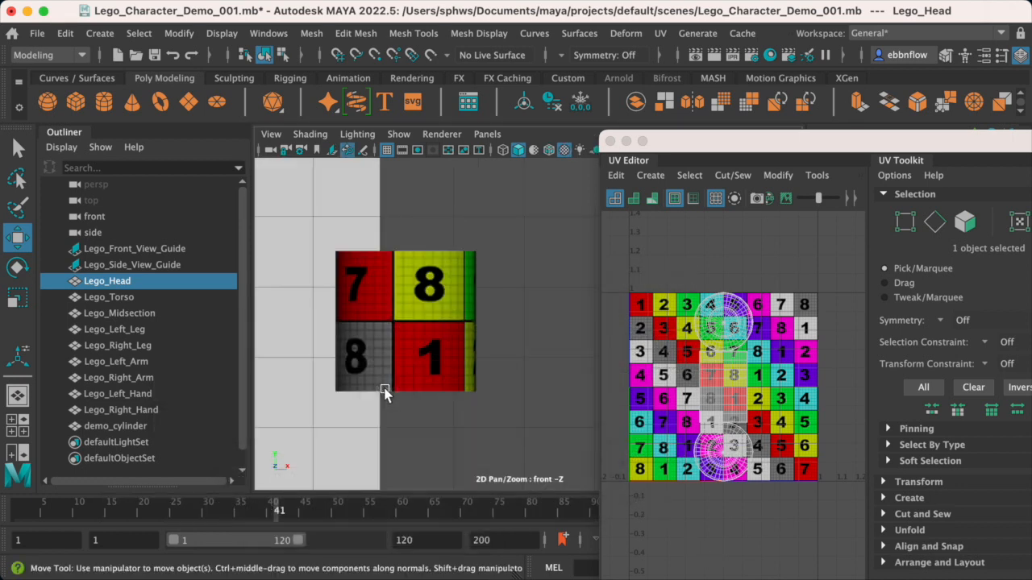
scroll(384, 391, down, 8)
alt+middle_drag(352, 366, 449, 360)
scroll(449, 359, up, 6)
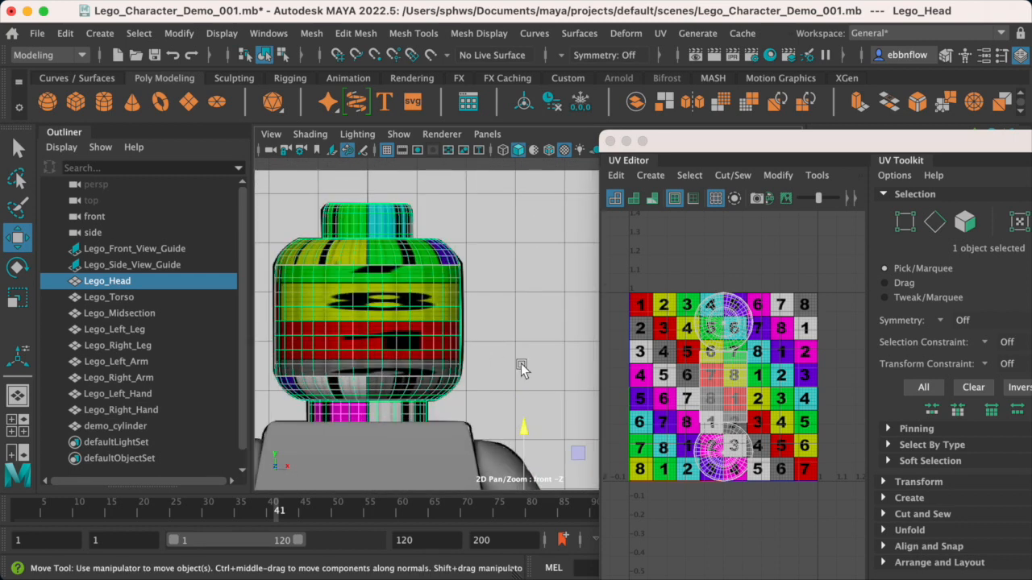
- Select all faces of the head's wide middle body in Face mode from the front view, leaving out the top stud and neck
scroll(493, 375, down, 2)
scroll(493, 376, up, 4)
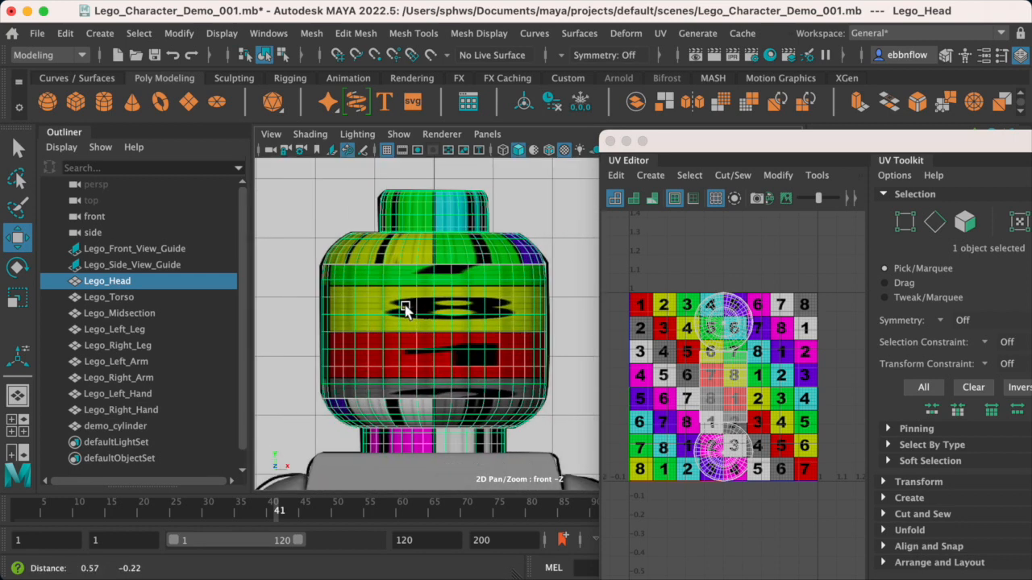
scroll(400, 315, up, 2)
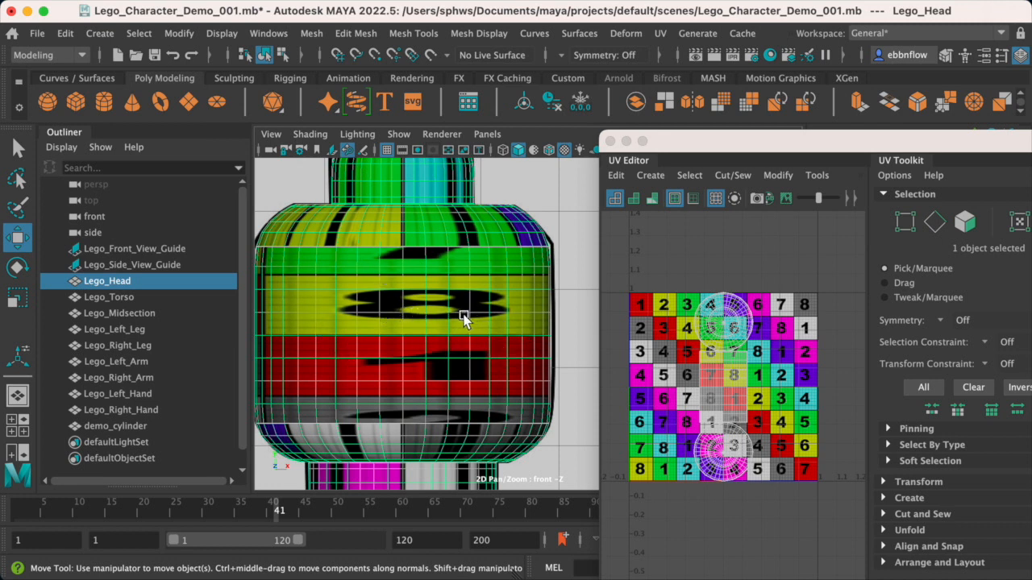
scroll(450, 360, down, 4)
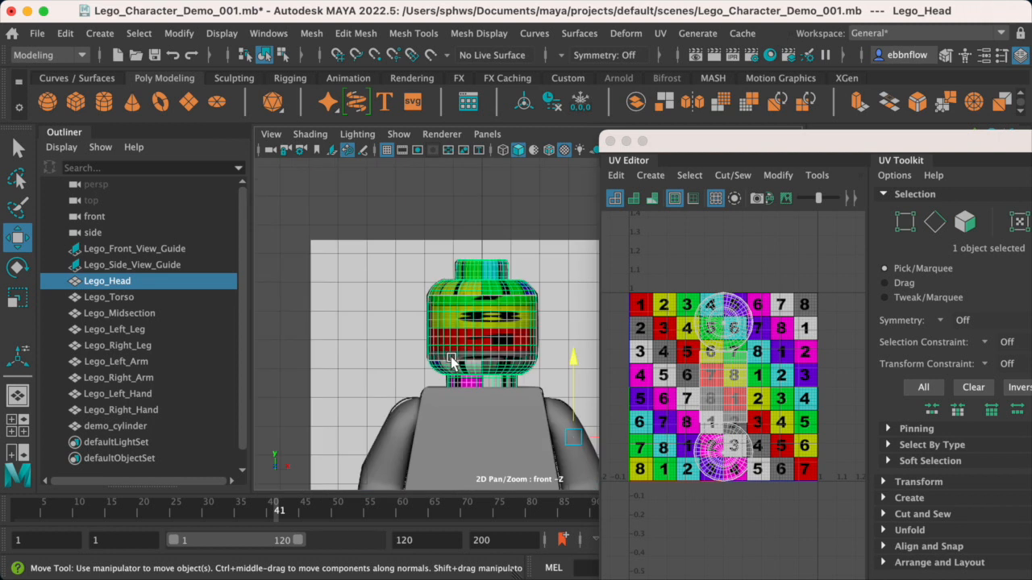
scroll(451, 360, up, 3)
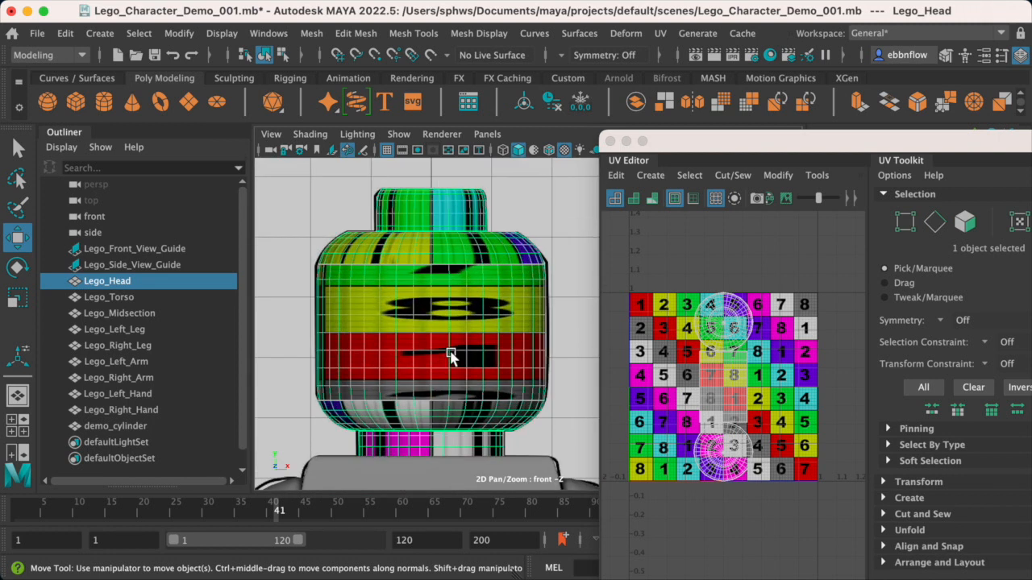
scroll(766, 407, up, 5)
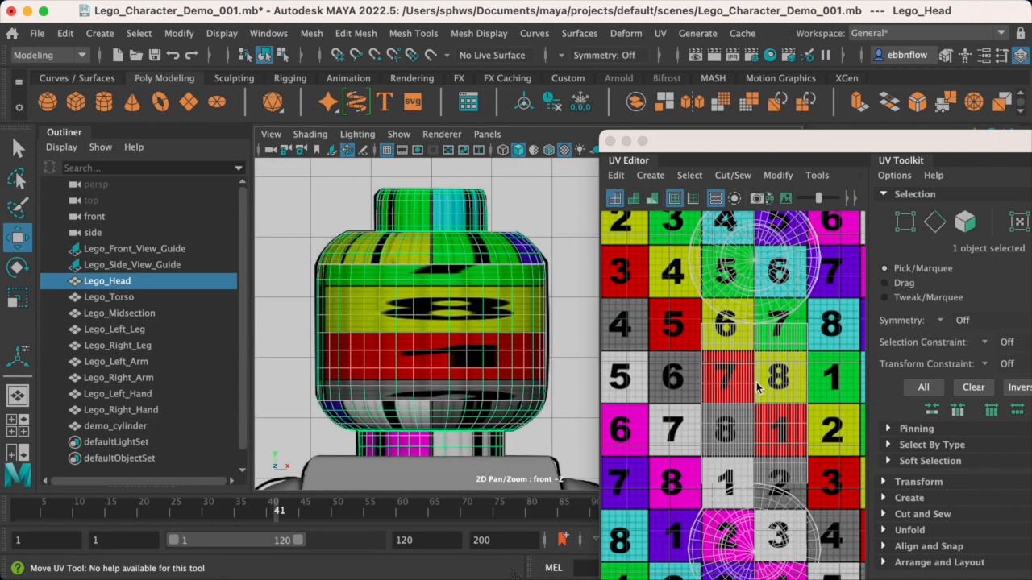
alt+middle_drag(758, 387, 723, 379)
right_drag(439, 278, 439, 296)
scroll(362, 361, up, 1)
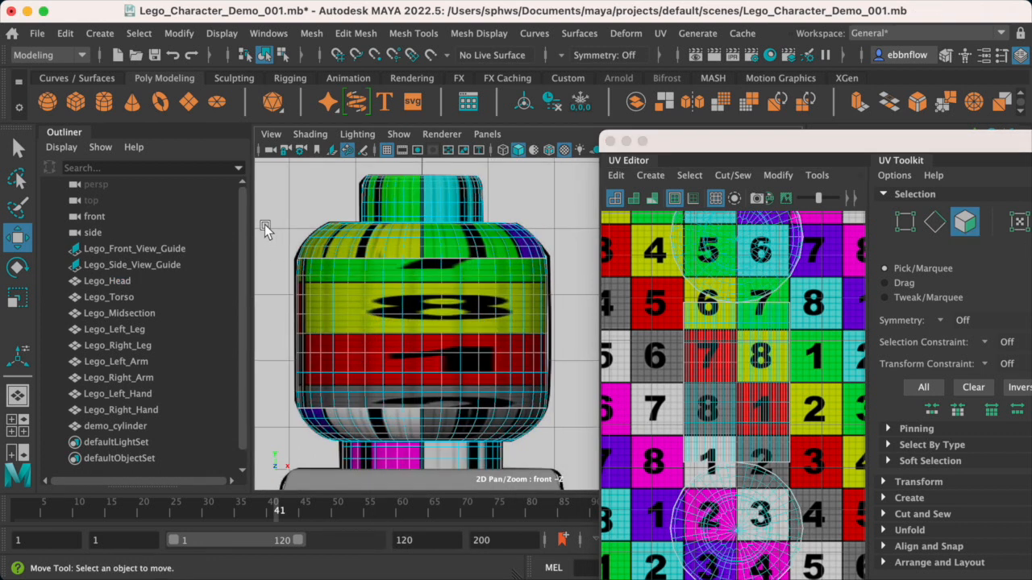
scroll(259, 224, up, 1)
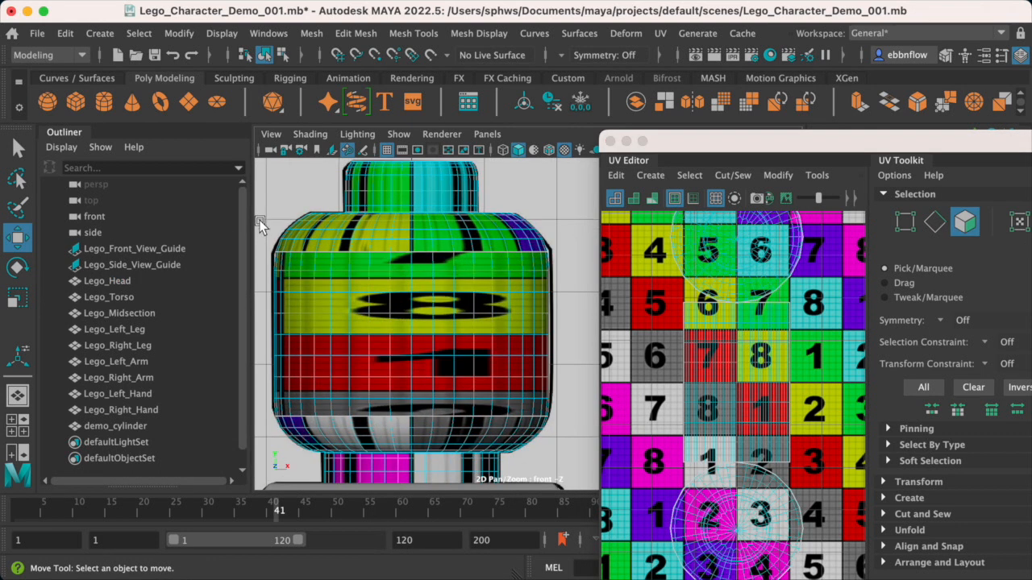
alt+middle_drag(278, 225, 293, 216)
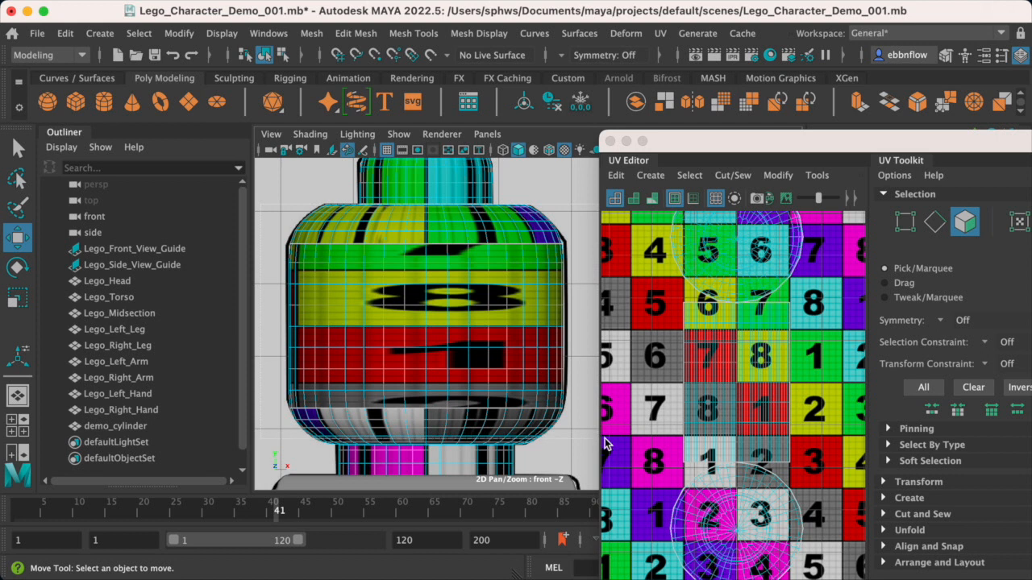
drag(607, 441, 609, 443)
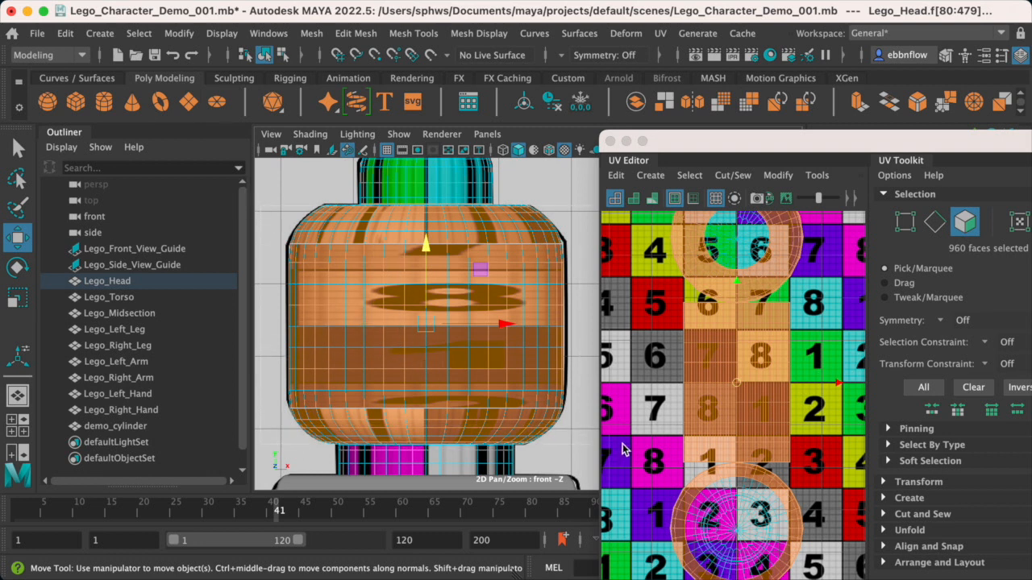
- Examine the selected body faces around the whole head in the full-size perspective view and compare them with the UV shells
key(space)
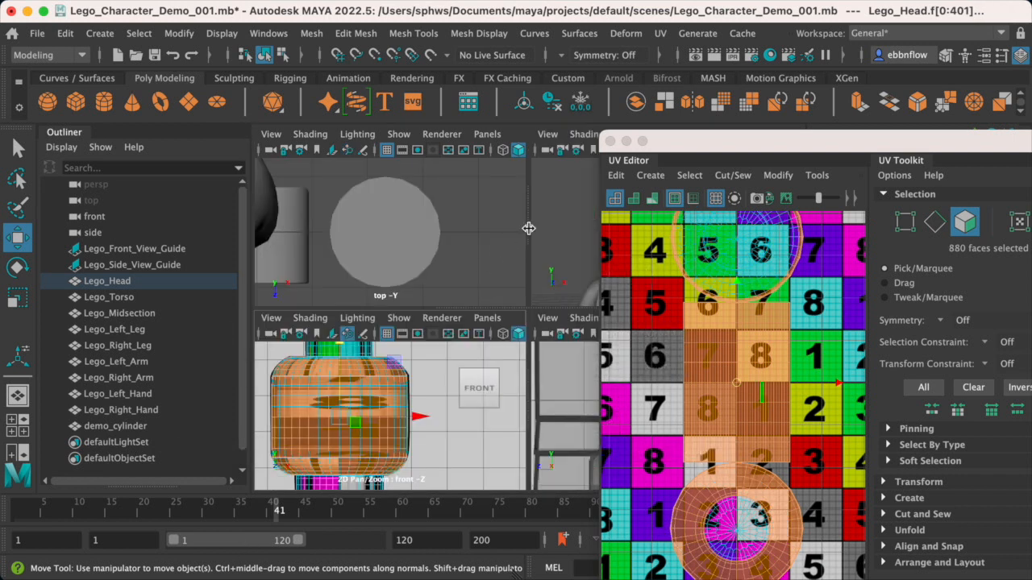
key(space)
key(f)
alt+drag(353, 270, 377, 304)
scroll(378, 304, up, 2)
alt+drag(459, 278, 508, 342)
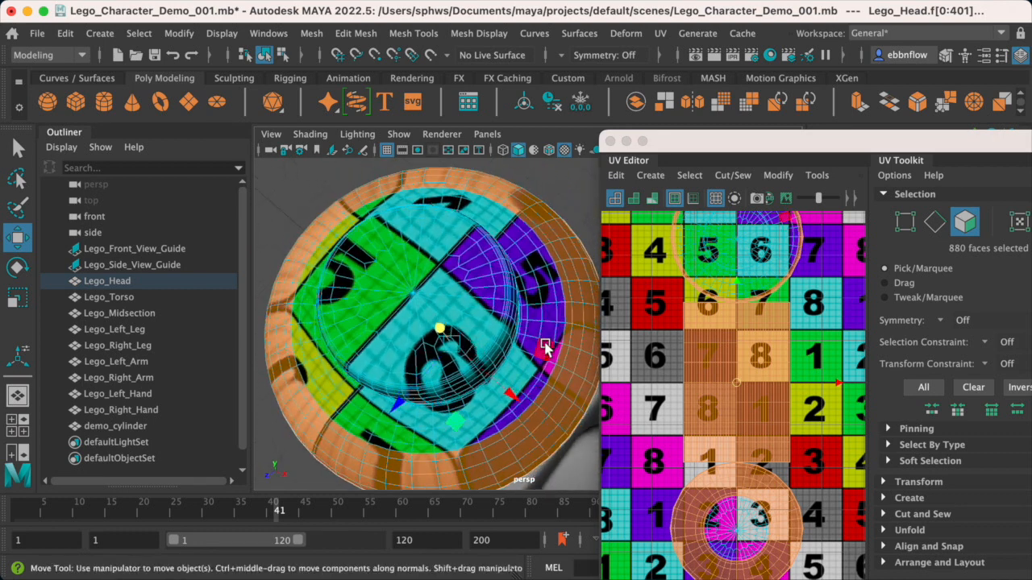
alt+drag(463, 387, 538, 293)
scroll(458, 275, down, 4)
scroll(621, 371, down, 3)
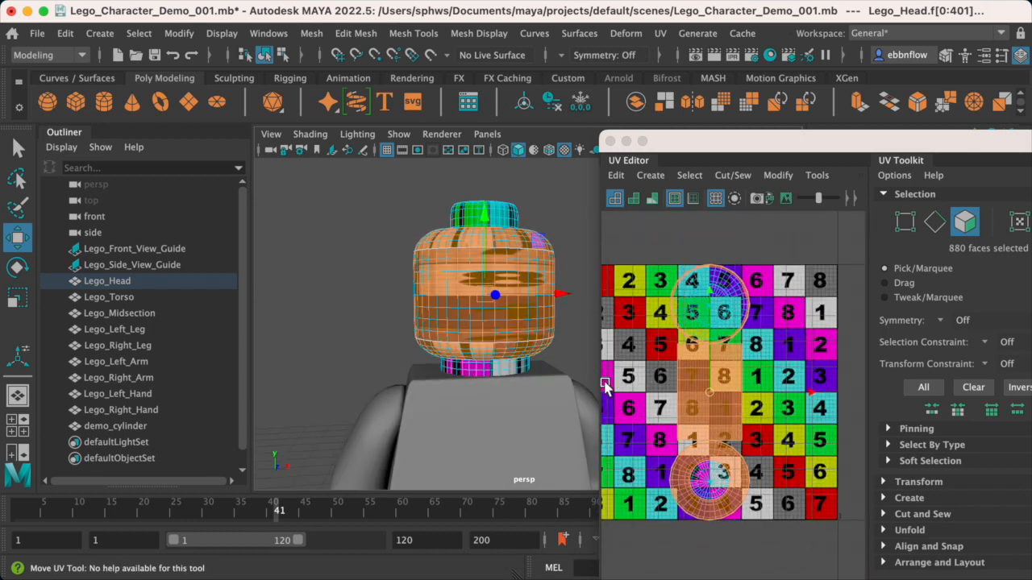
scroll(521, 345, up, 5)
scroll(495, 310, down, 5)
alt+drag(474, 303, 433, 318)
scroll(762, 401, up, 3)
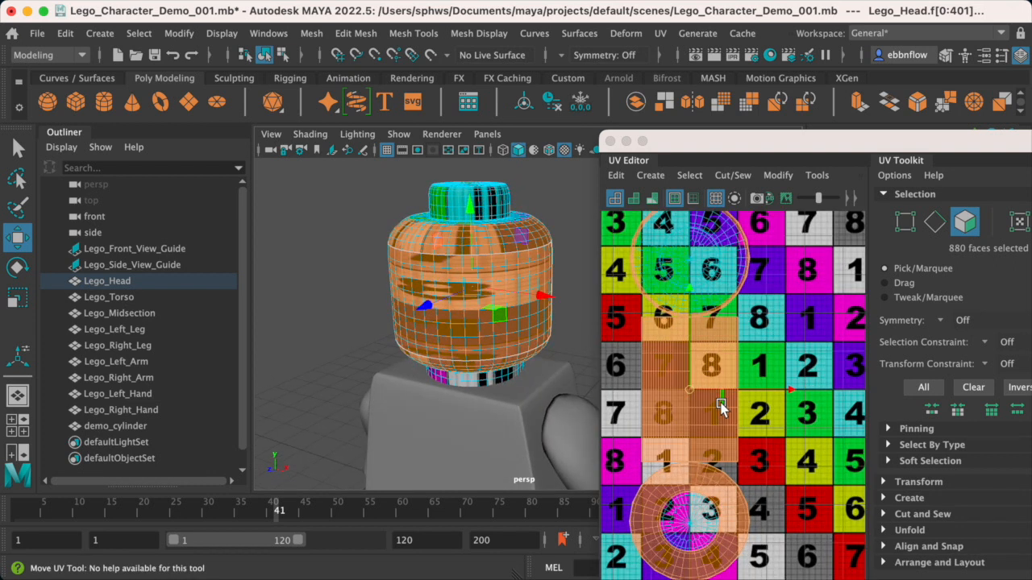
alt+drag(500, 315, 495, 317)
alt+drag(445, 321, 566, 333)
alt+middle_drag(518, 297, 507, 320)
alt+drag(506, 322, 478, 279)
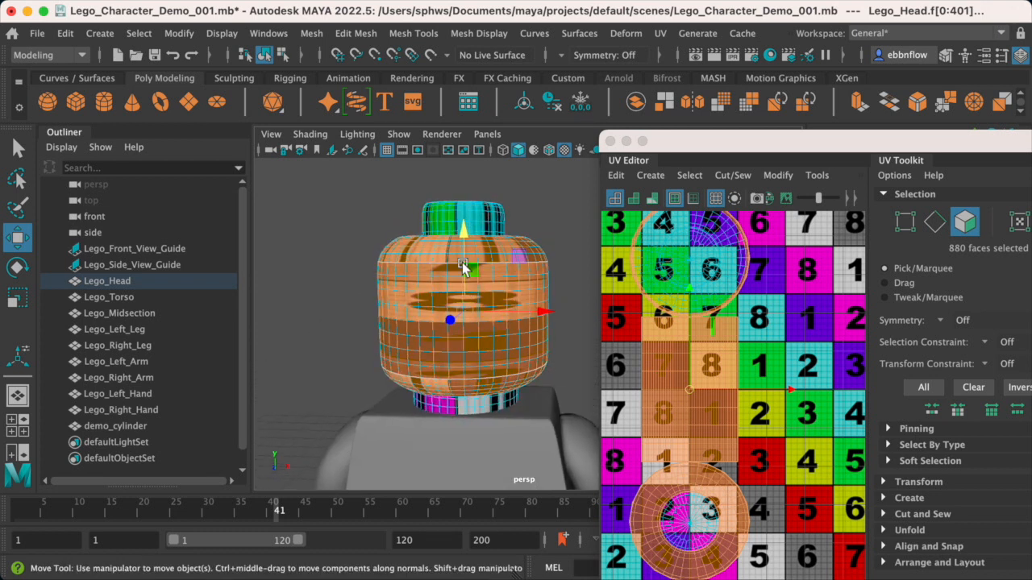
alt+drag(545, 301, 500, 232)
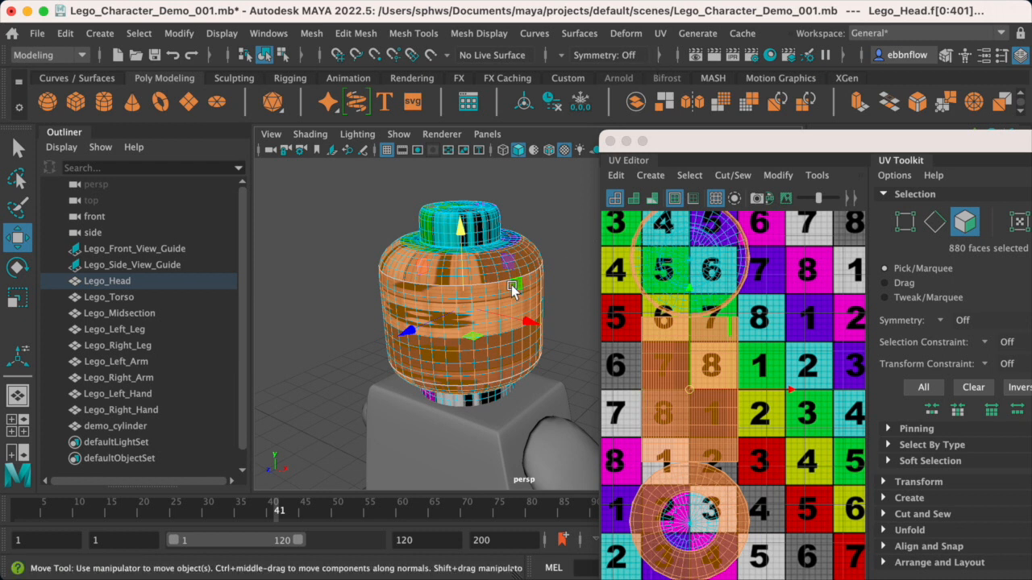
- Apply a Cylindrical UV projection to the selected body faces of the head, keeping the projection manipulator active
click(661, 33)
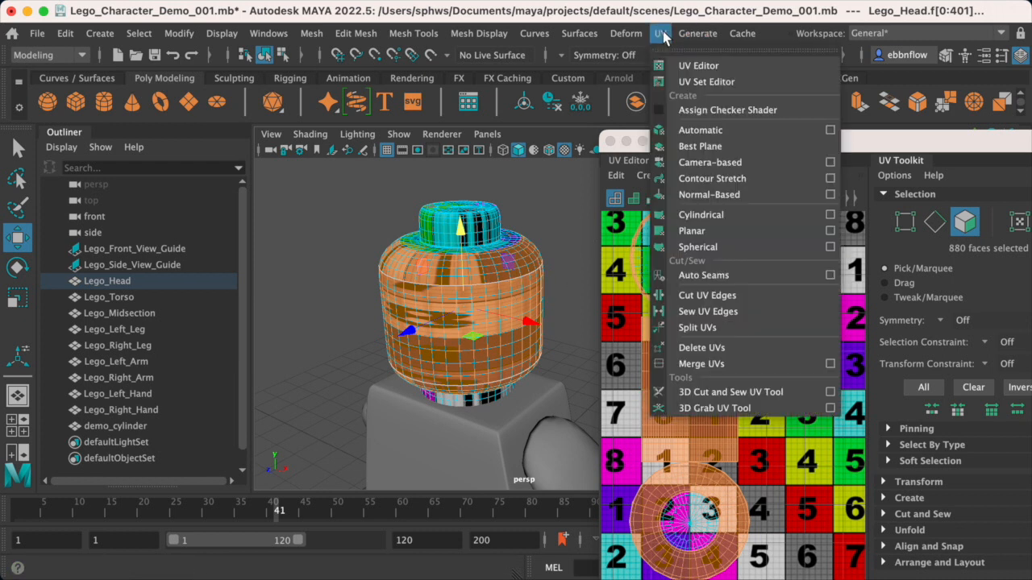
click(745, 216)
scroll(700, 361, down, 10)
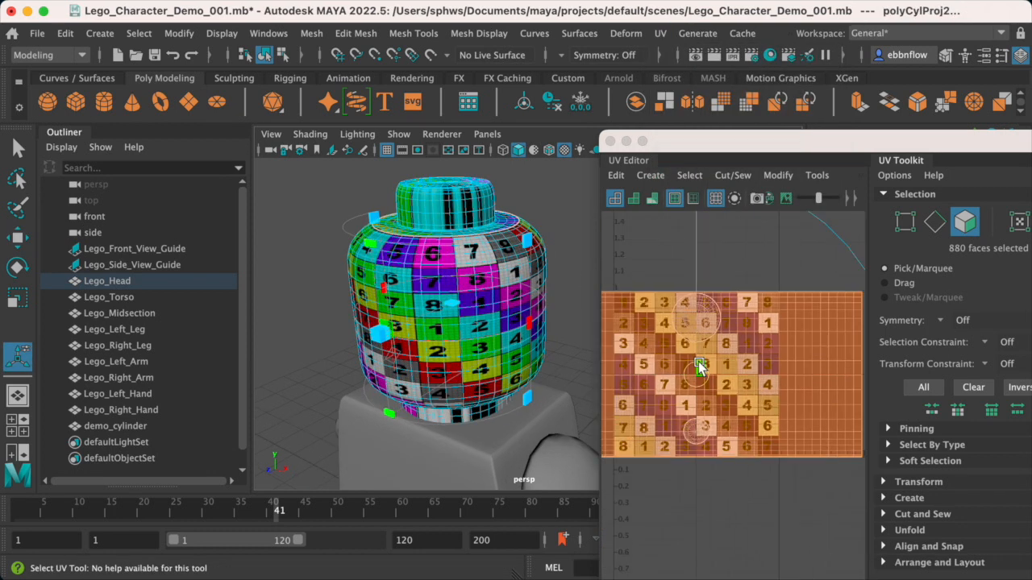
alt+middle_drag(705, 346, 735, 335)
scroll(515, 354, up, 2)
click(494, 303)
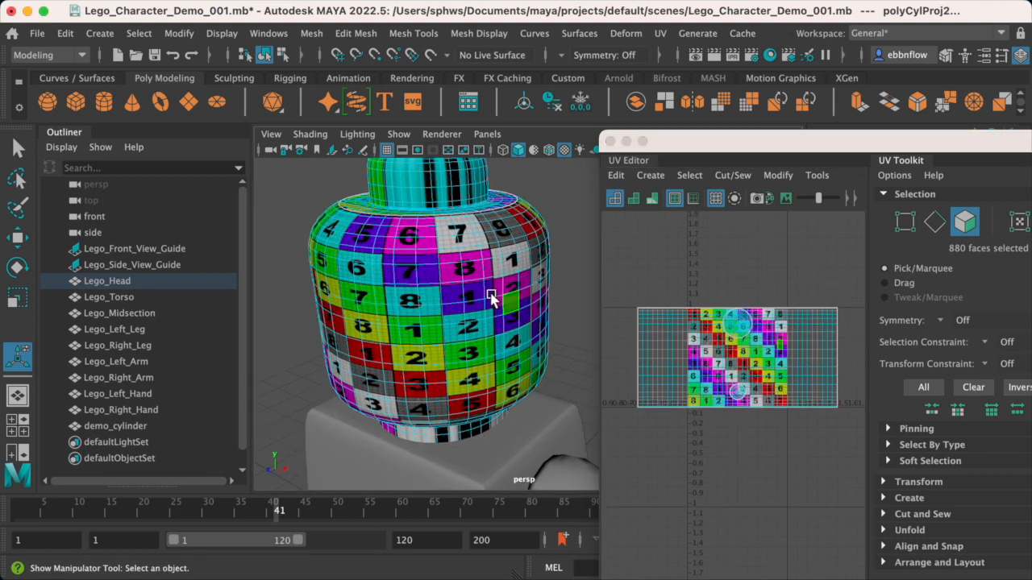
key(super+z)
- Widen the cylindrical projection's sweep all the way around the head so the body shell spans 0 to 1 in U
alt+drag(520, 329, 391, 345)
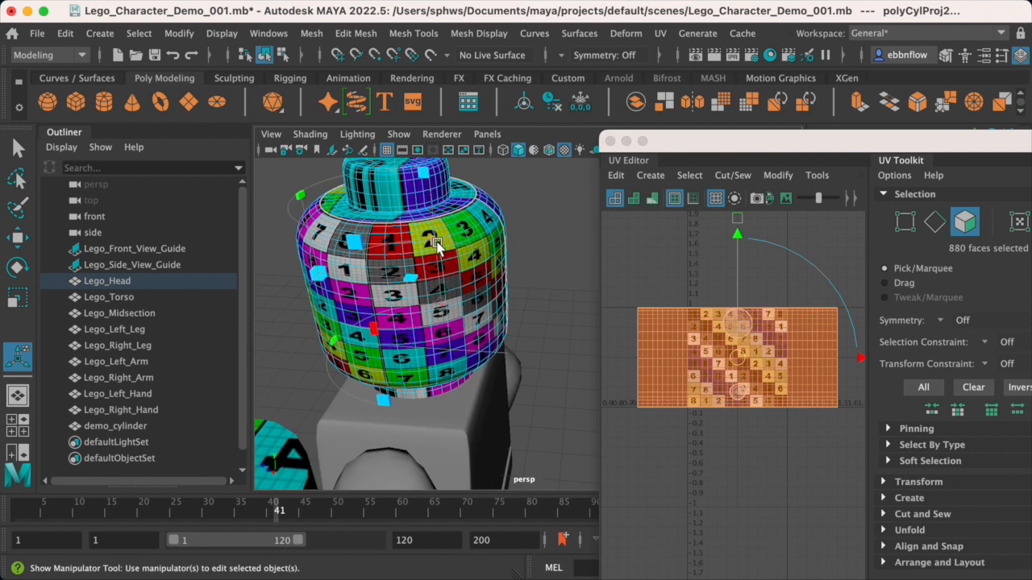
drag(374, 337, 488, 287)
alt+drag(497, 323, 422, 320)
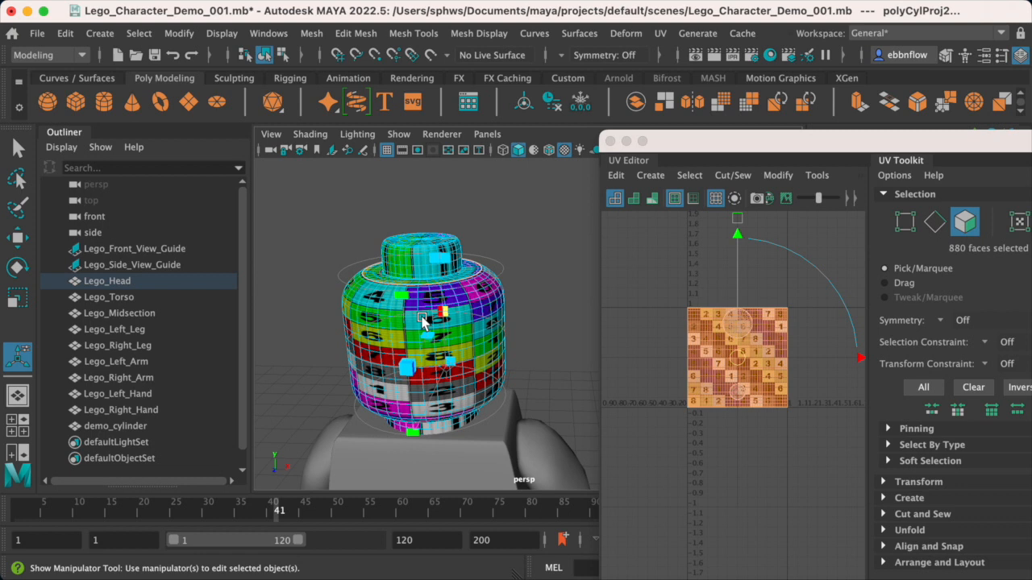
scroll(795, 352, up, 2)
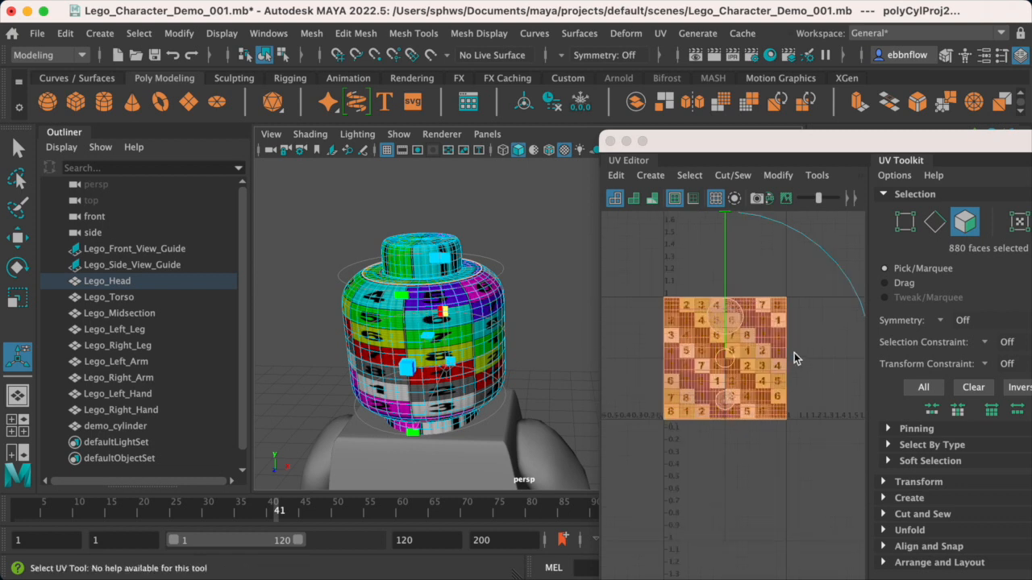
- Move the body shell horizontally out of the UV tile, to about 1.2 to 2.2 in U
alt+middle_drag(782, 350, 697, 351)
scroll(734, 345, down, 3)
drag(759, 365, 868, 364)
alt+drag(476, 351, 502, 317)
scroll(476, 330, up, 5)
click(493, 312)
scroll(510, 319, down, 4)
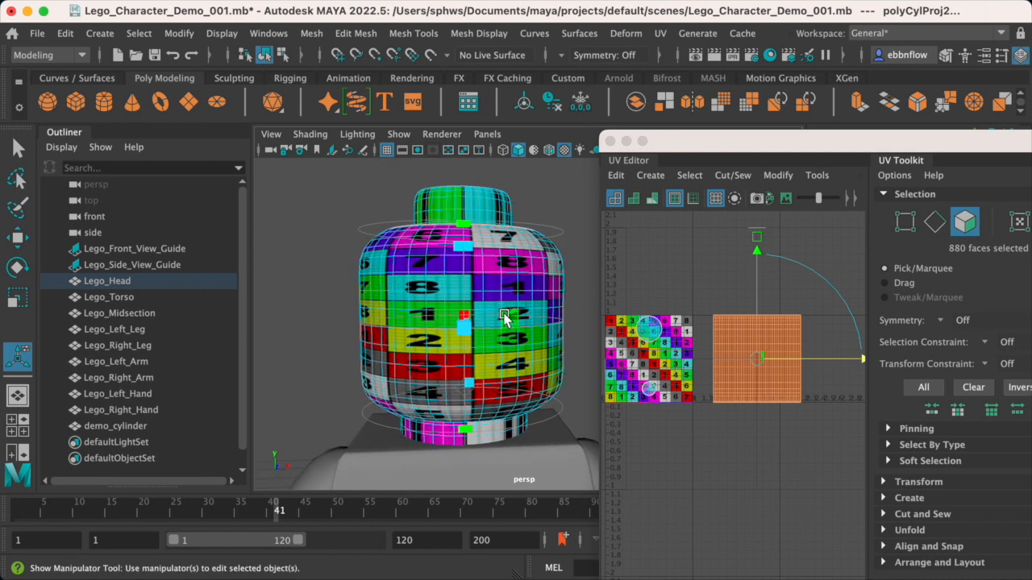
scroll(504, 316, up, 2)
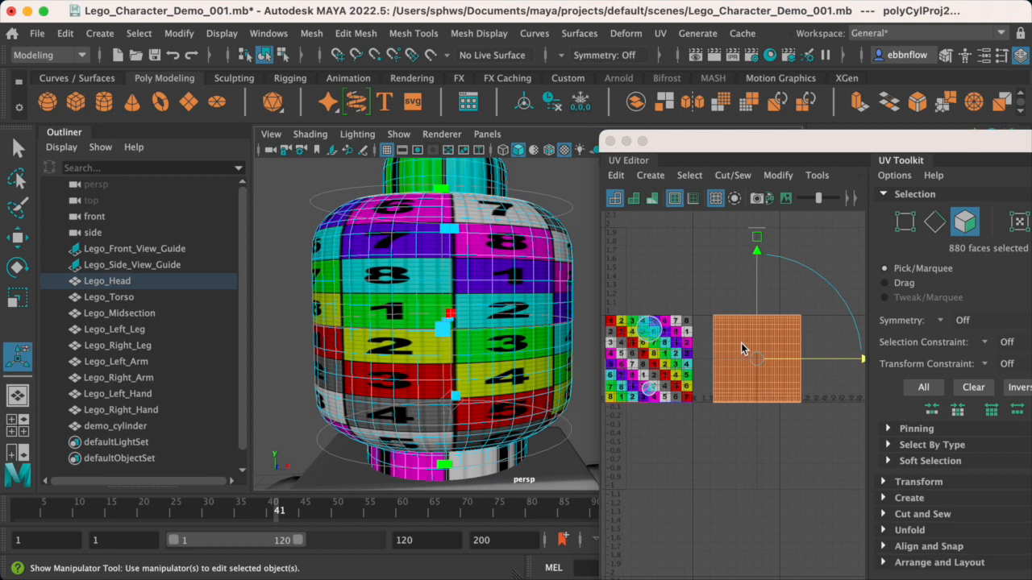
- Switch the UV Editor to UV mode and select all UVs of the head's body shell beside the tile
right_drag(740, 342, 657, 317)
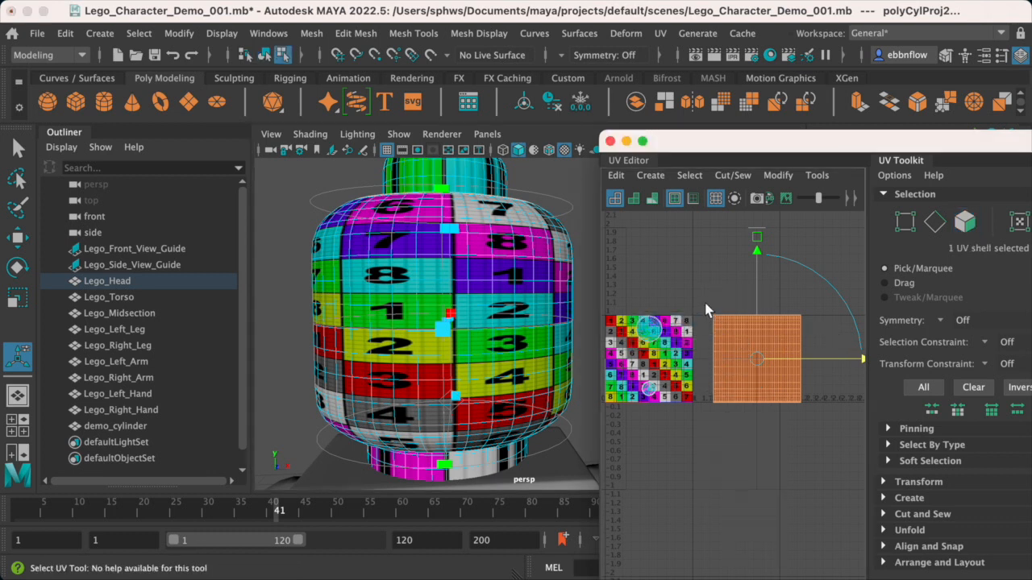
drag(705, 293, 777, 384)
drag(818, 416, 816, 416)
right_drag(759, 360, 817, 359)
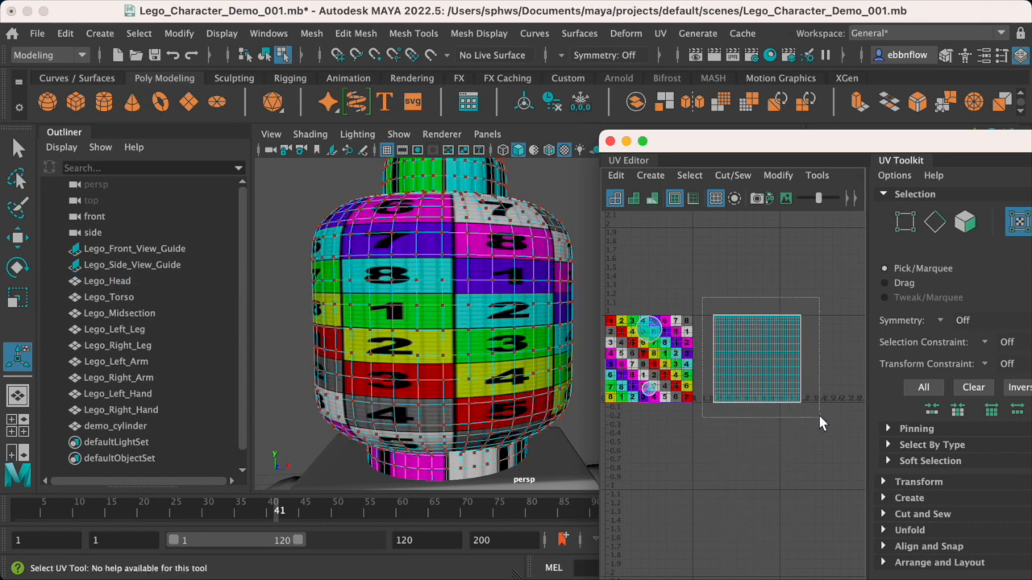
drag(819, 416, 817, 413)
- Scale the body shell vertically to a height of about 0.35 in V, making the checkers on the head square
key(f)
alt+middle_drag(767, 367, 771, 349)
scroll(771, 349, down, 3)
scroll(771, 350, up, 2)
scroll(770, 350, down, 5)
scroll(771, 350, up, 5)
scroll(771, 347, down, 3)
key(e)
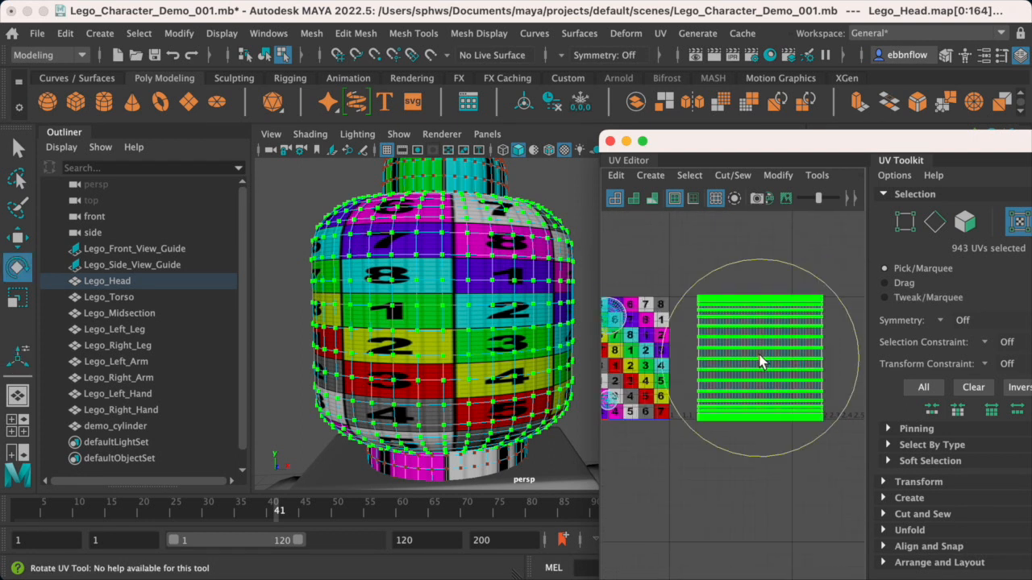
key(r)
scroll(759, 355, down, 2)
scroll(758, 355, up, 1)
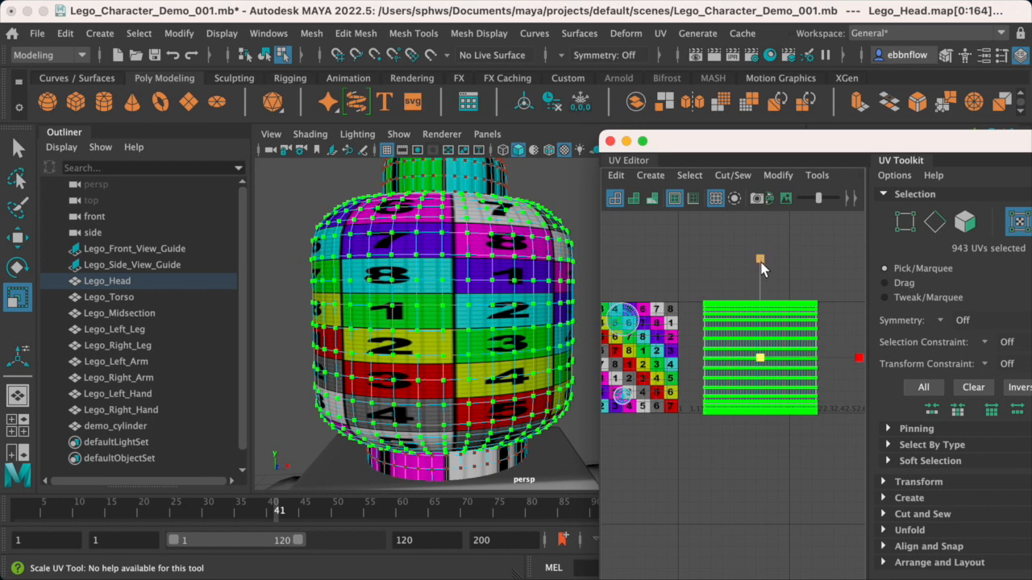
drag(761, 263, 754, 330)
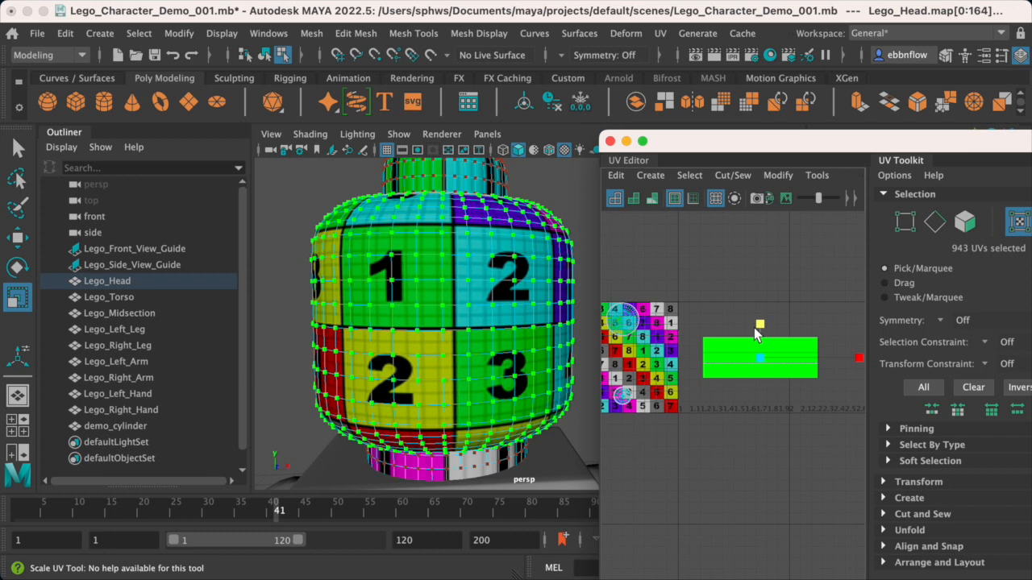
- Inspect the proportions of the checkers on the head's body and the flattened shell in the UV Editor
scroll(433, 314, up, 3)
alt+drag(401, 302, 439, 310)
scroll(424, 301, down, 5)
scroll(683, 323, up, 2)
alt+drag(506, 335, 528, 314)
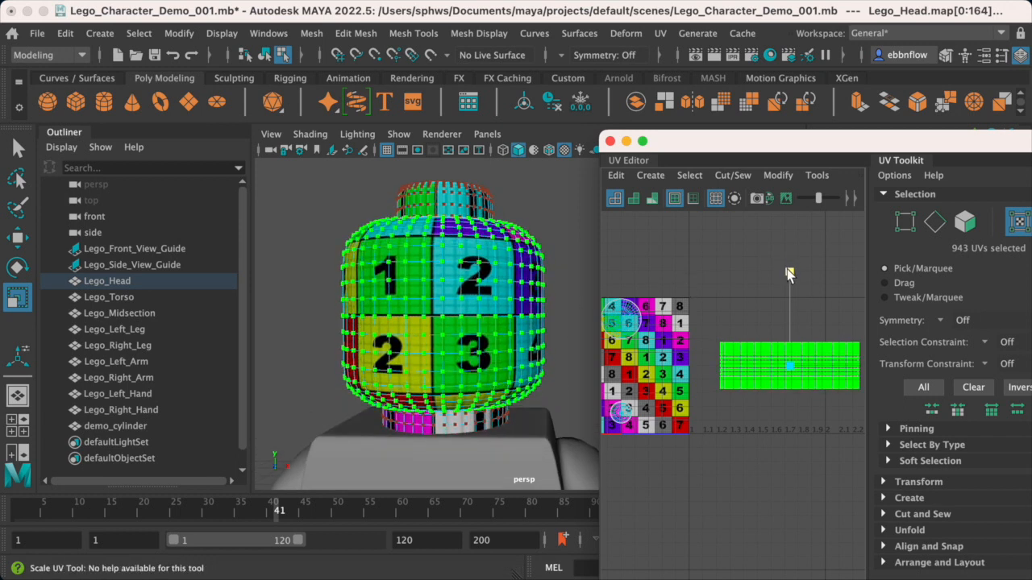
mouse_move(434, 299)
alt+mouse_down()
mouse_move(448, 302)
mouse_move(411, 313)
mouse_move(438, 270)
mouse_move(441, 292)
alt+mouse_up()
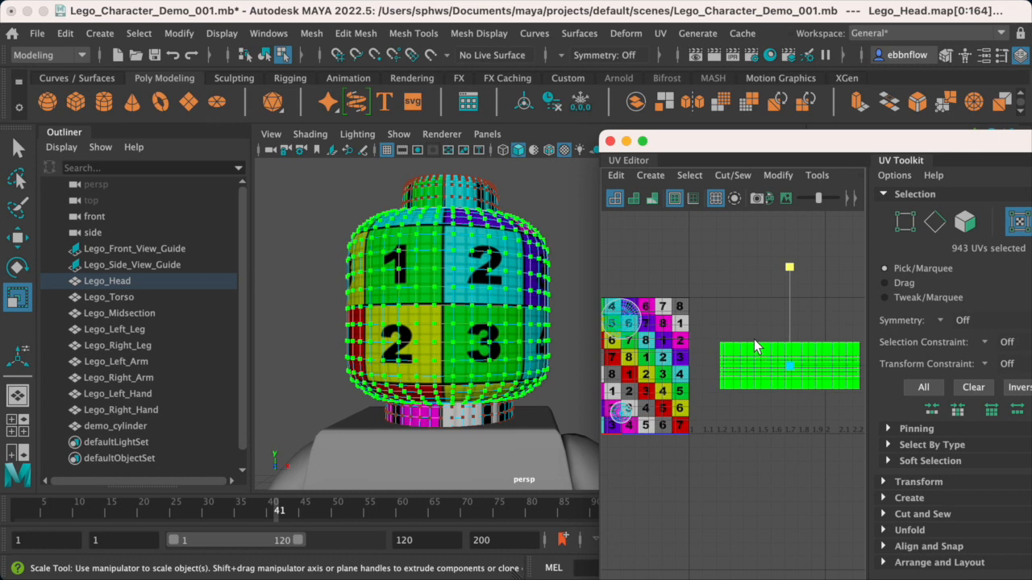
scroll(753, 339, down, 3)
scroll(751, 338, up, 3)
scroll(753, 342, down, 3)
scroll(760, 348, up, 4)
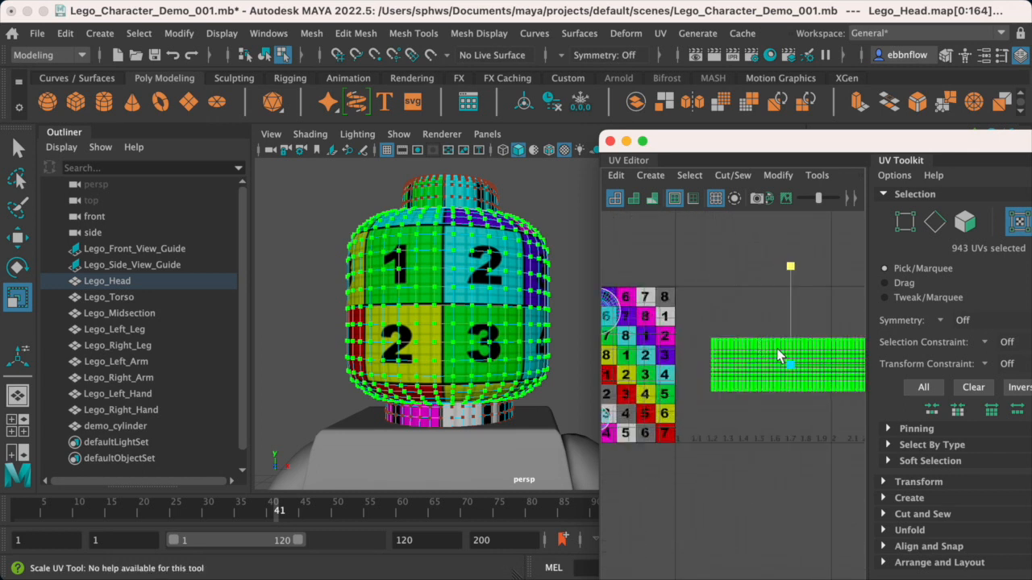
- Move the body shell horizontally closer to the UV tile, so it starts at about 1.06 in U
key(w)
alt+middle_drag(809, 367, 761, 367)
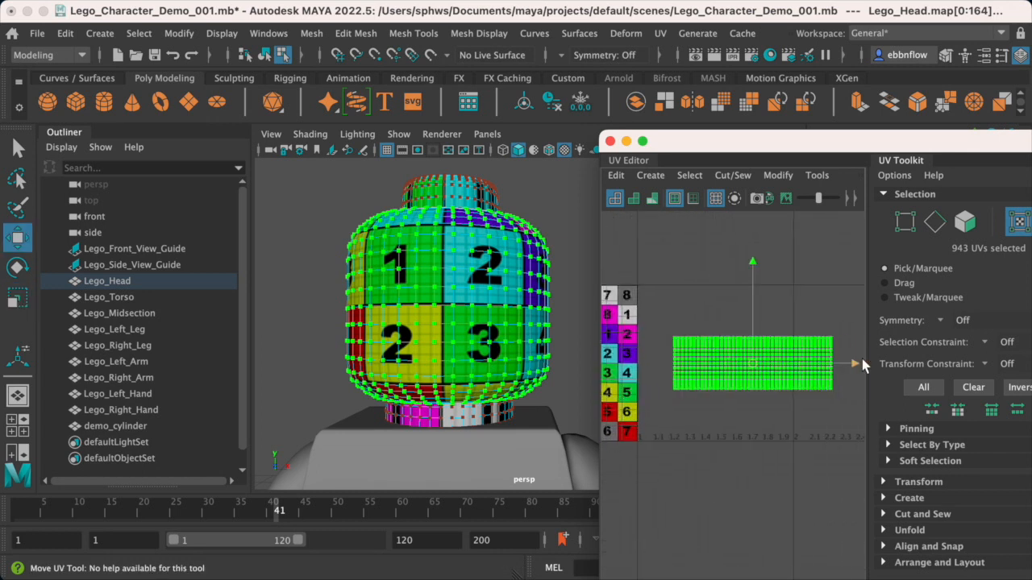
drag(856, 362, 828, 367)
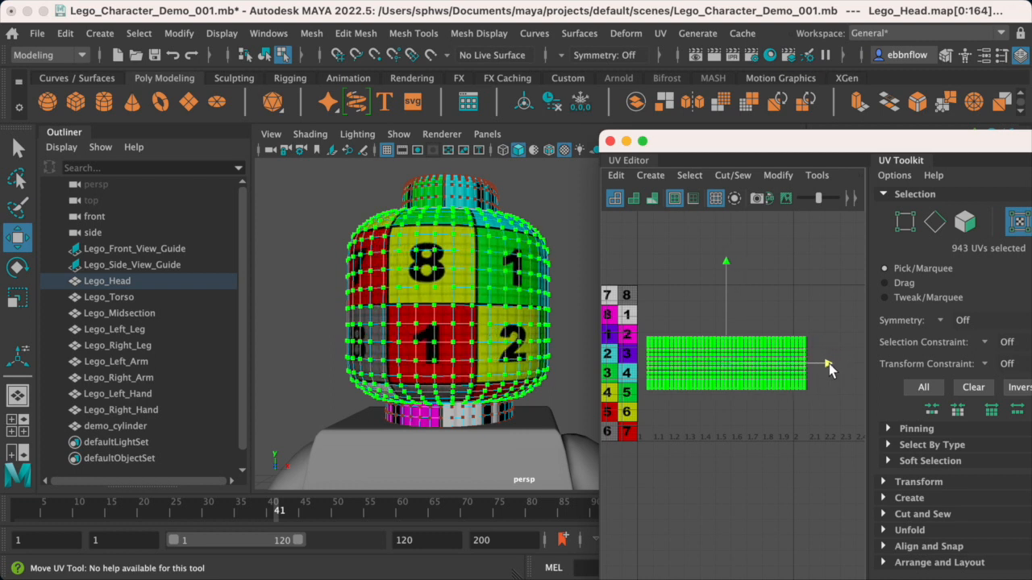
alt+middle_drag(723, 376, 825, 376)
scroll(739, 377, up, 3)
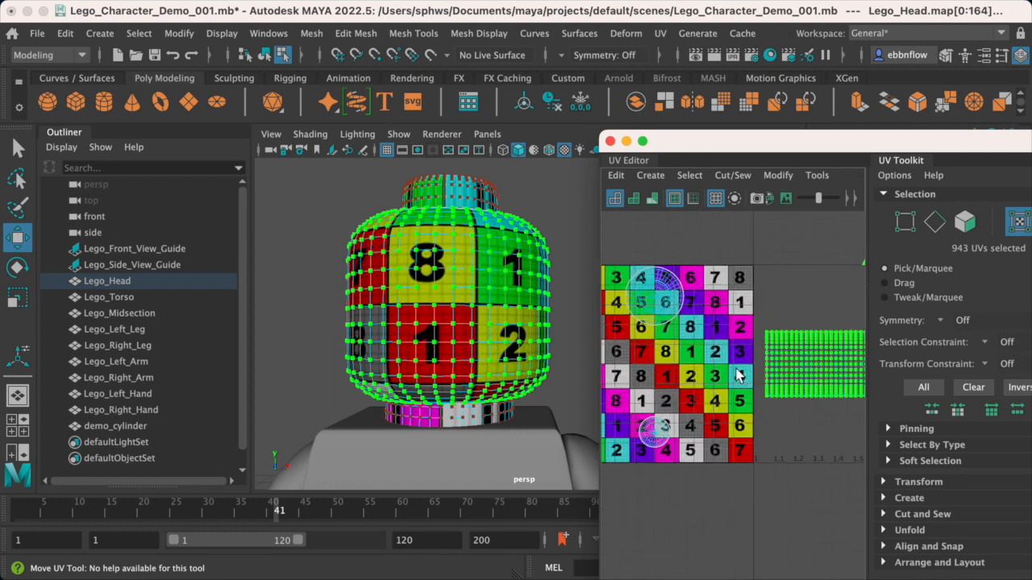
- In the front view, select all faces of the stud on top of the head, excluding the head's body
key(space)
key(space)
scroll(488, 280, up, 3)
scroll(476, 322, down, 3)
scroll(452, 342, up, 6)
scroll(452, 348, down, 3)
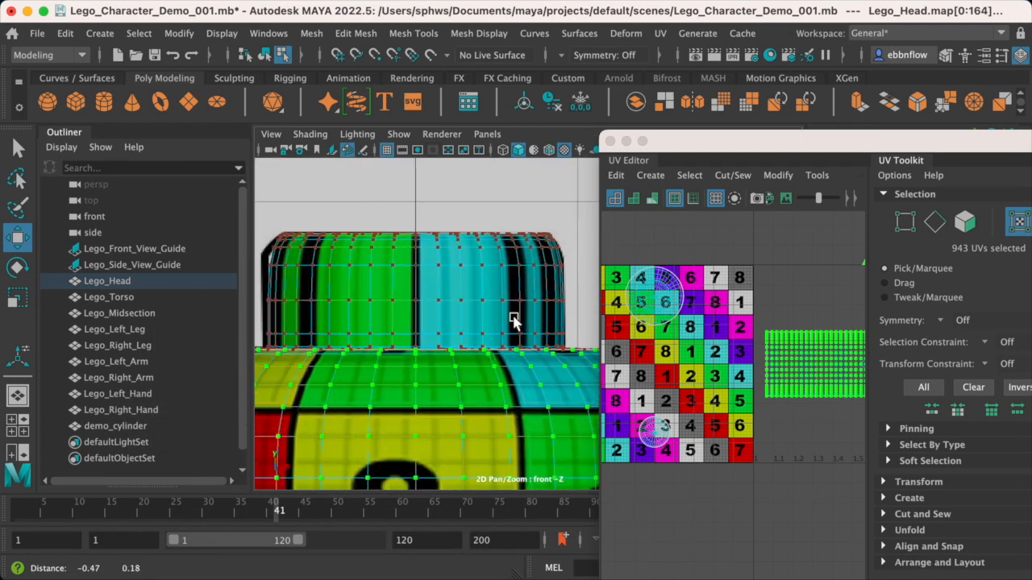
right_drag(421, 244, 415, 289)
scroll(415, 288, down, 3)
scroll(413, 287, up, 5)
scroll(352, 270, up, 4)
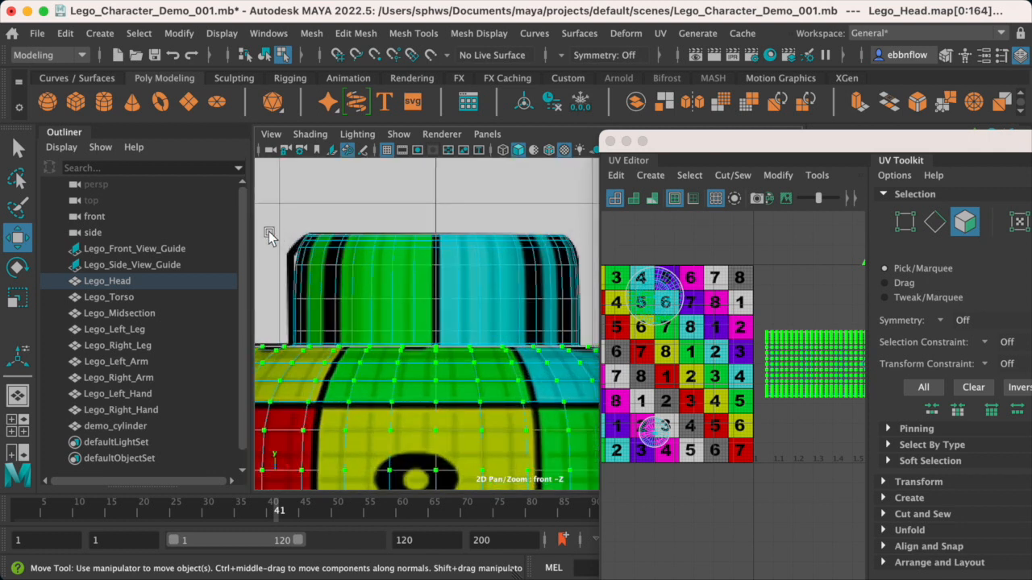
drag(266, 238, 594, 345)
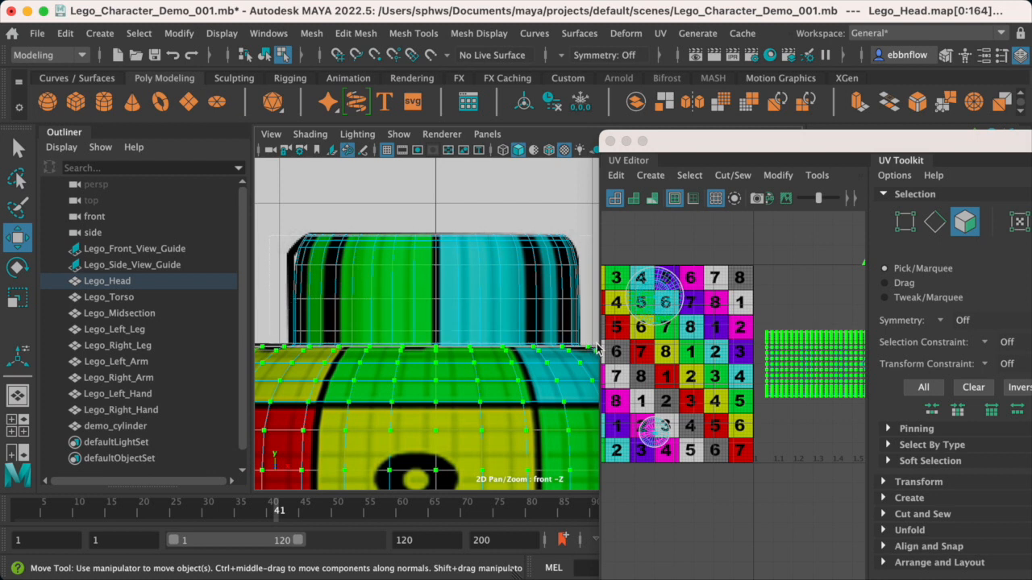
drag(597, 346, 596, 344)
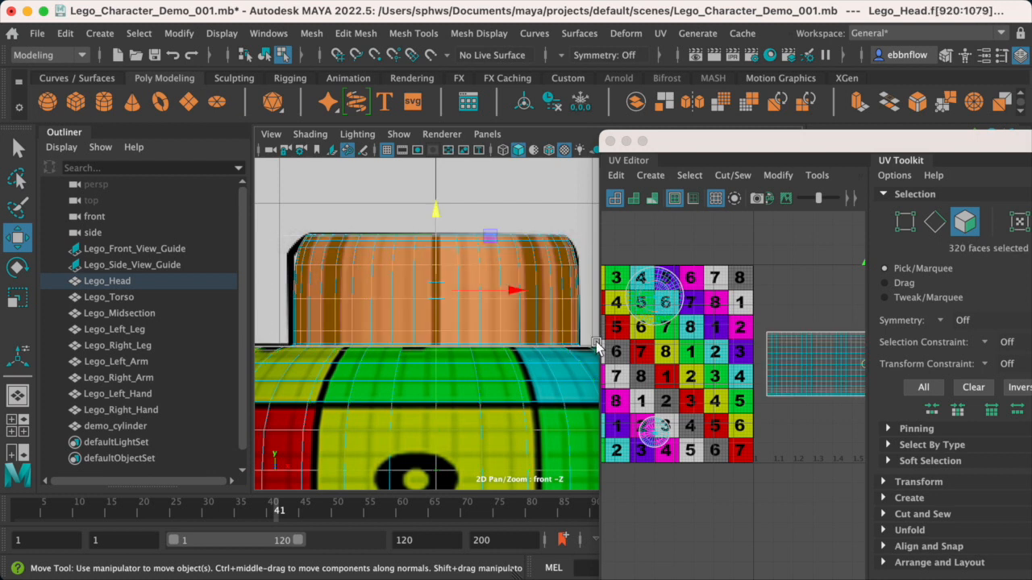
- Check the stud's face selection from the front and in perspective for missed or extra faces
scroll(294, 251, down, 5)
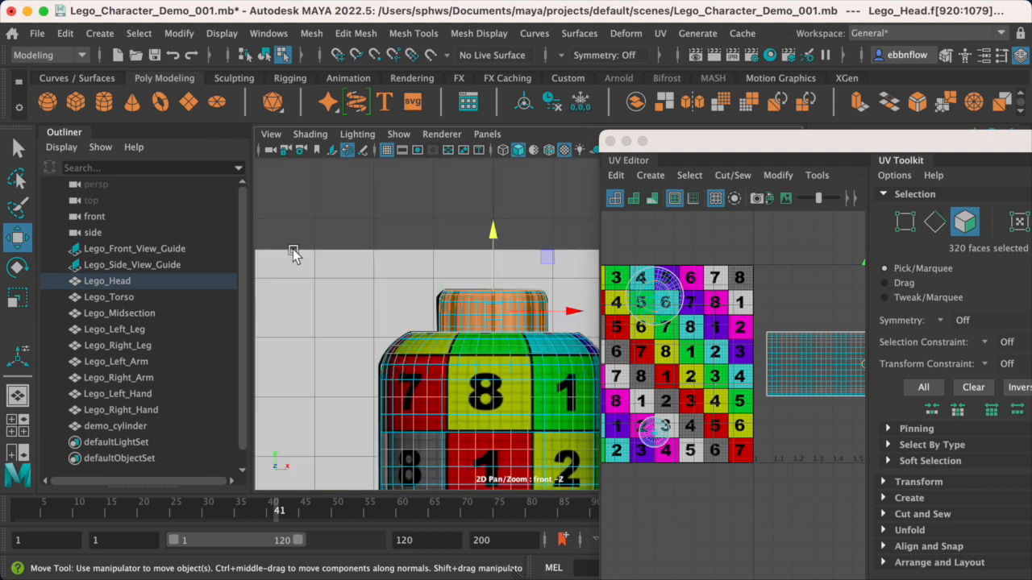
scroll(296, 253, up, 5)
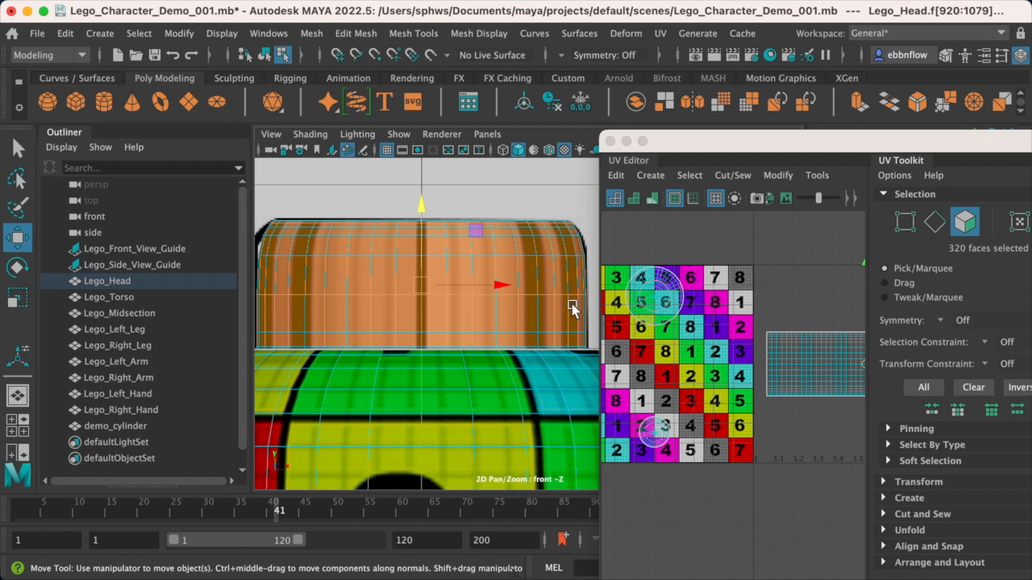
scroll(491, 282, down, 5)
key(space)
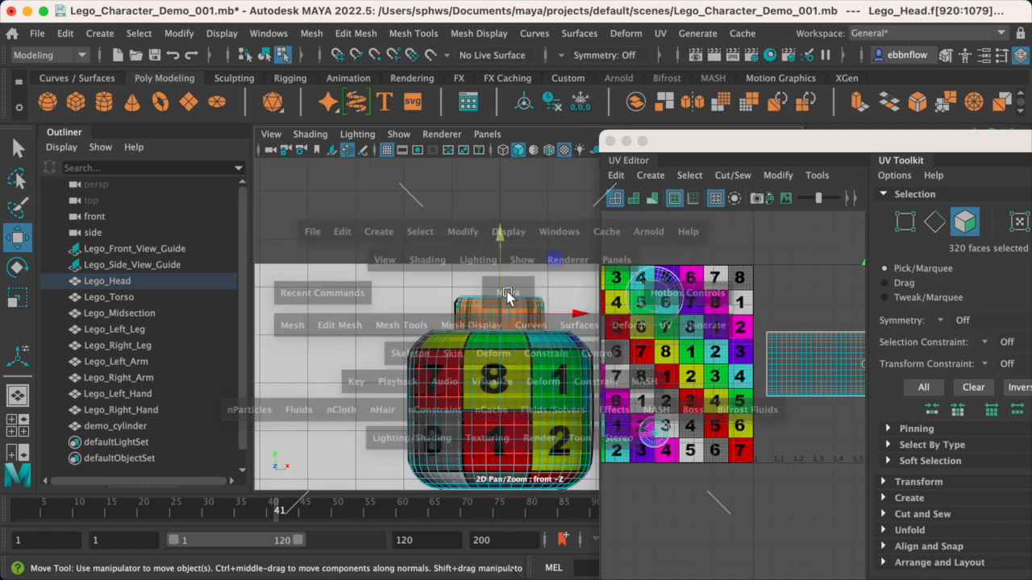
key(space)
key(f)
alt+drag(469, 270, 436, 266)
key(space)
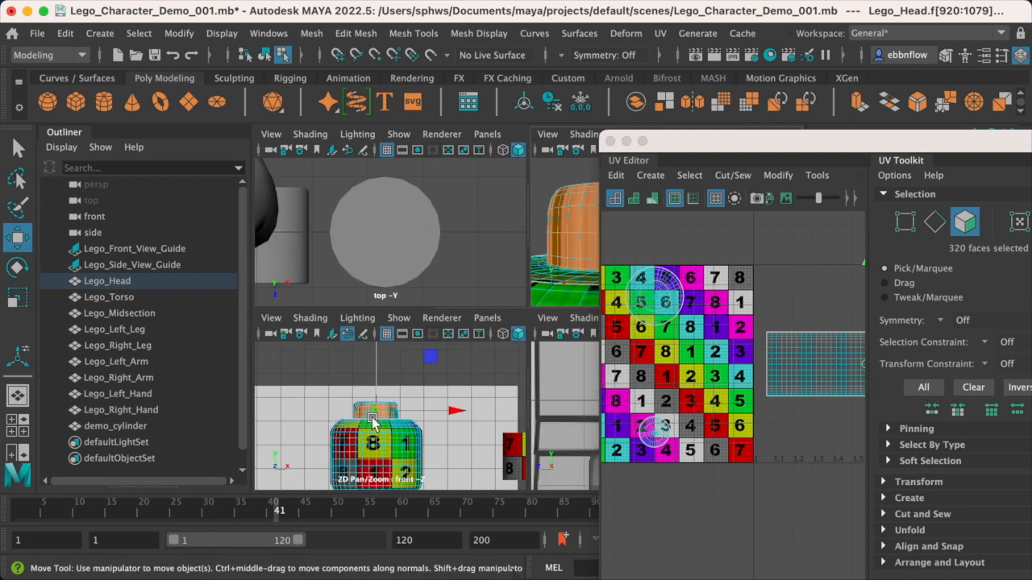
key(space)
scroll(368, 396, up, 3)
key(space)
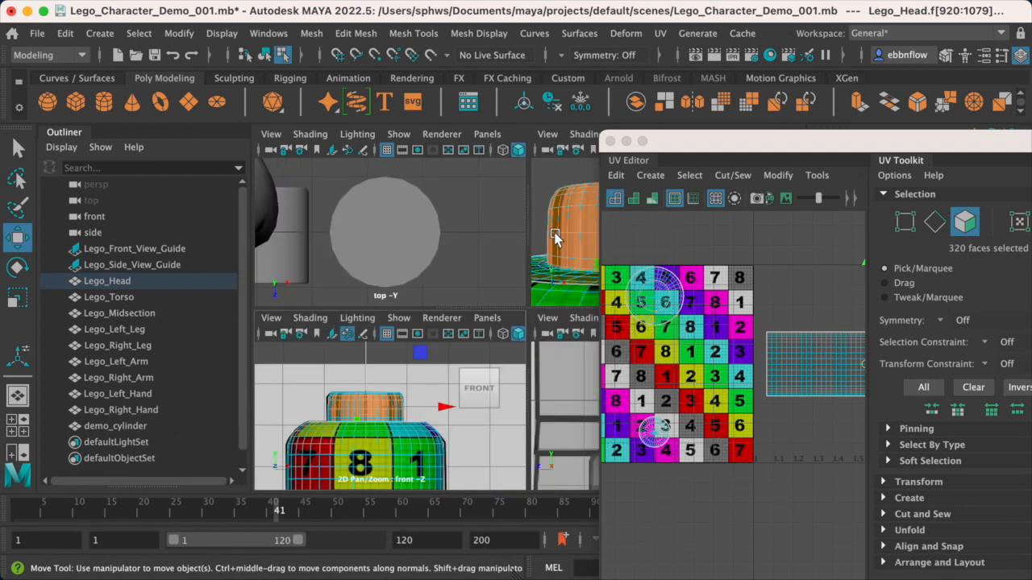
key(space)
alt+right_drag(546, 247, 344, 339)
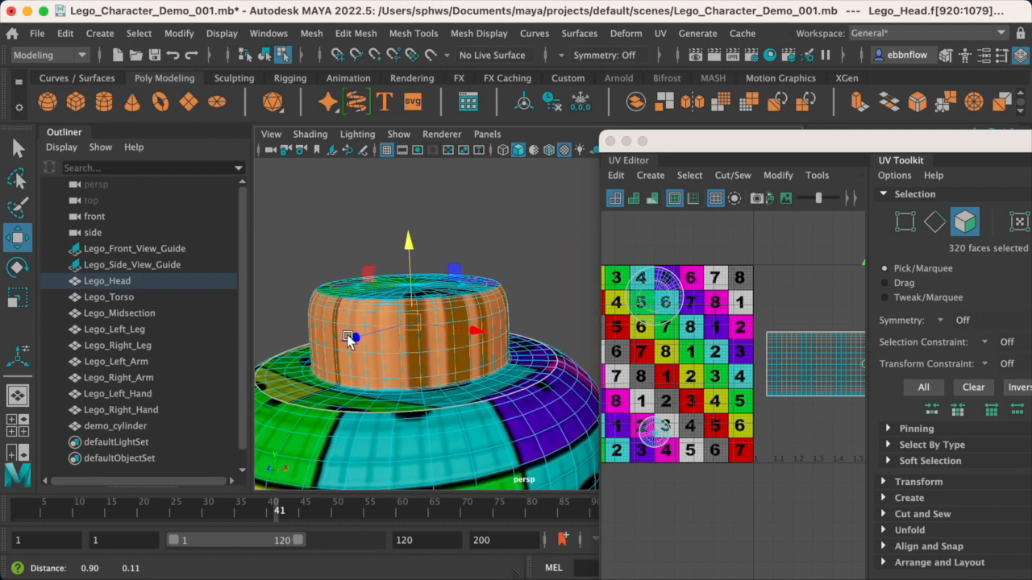
- Apply a cylindrical UV projection to the selected stud faces and extend its sweep around the whole stud
click(659, 33)
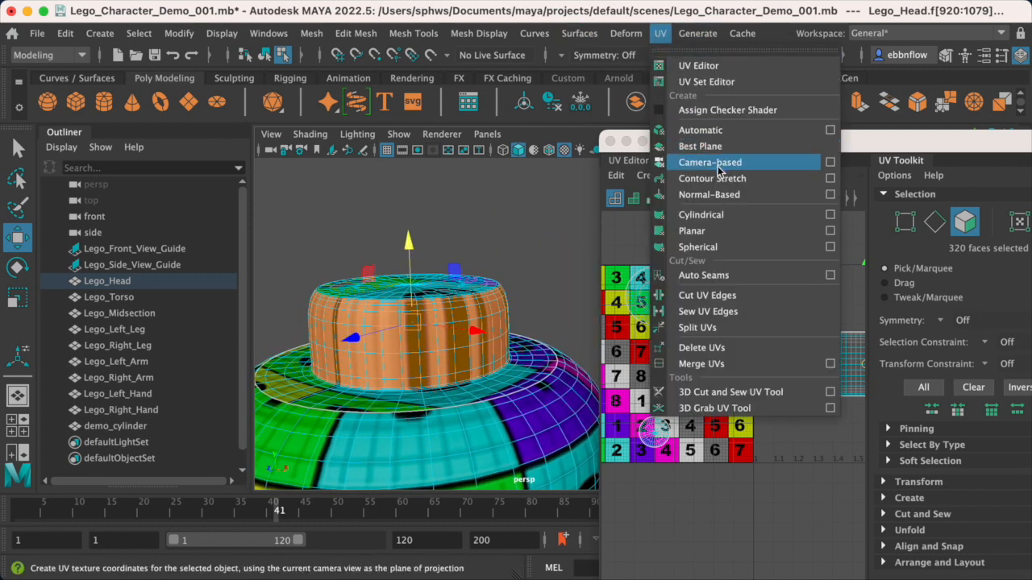
click(700, 214)
alt+drag(461, 355, 393, 339)
drag(502, 324, 642, 264)
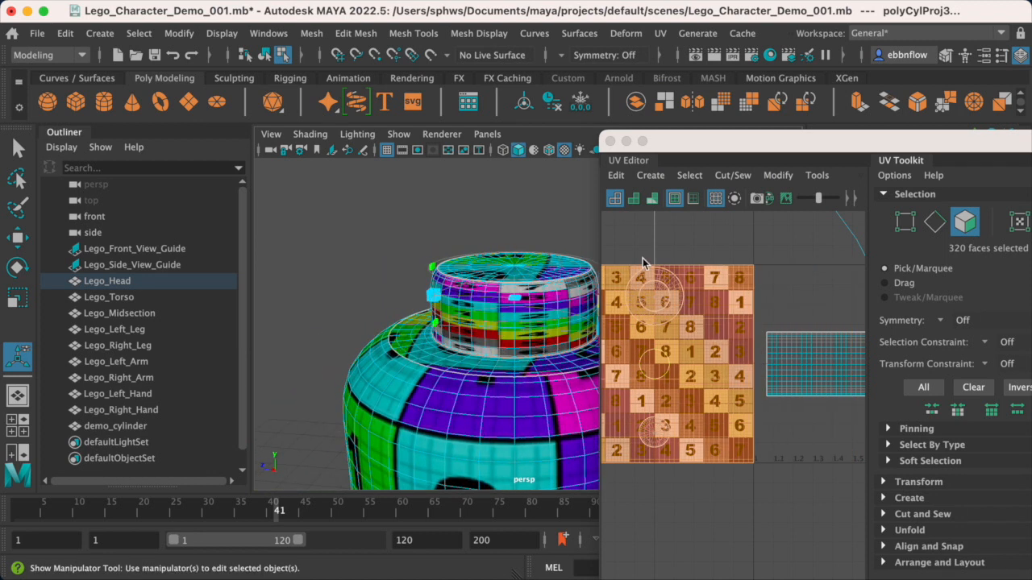
- Move the stud's UV shell horizontally past the body shell, so it starts at about 2.2 in U
scroll(742, 372, down, 5)
key(w)
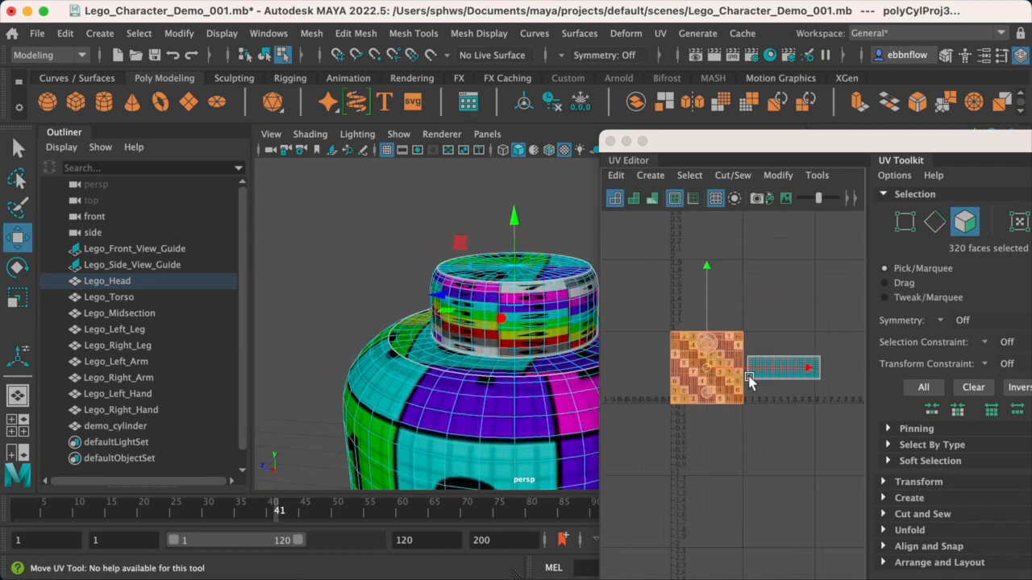
drag(807, 367, 900, 375)
alt+middle_drag(792, 384, 668, 384)
drag(773, 370, 836, 370)
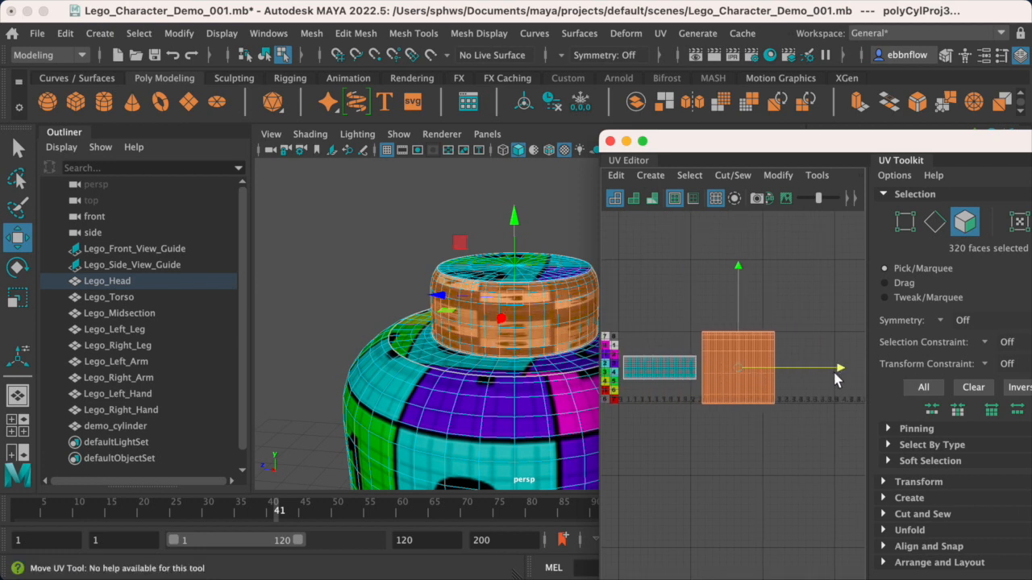
- Compare the stretching and size of the checkers on the stud with those on the head's body
scroll(816, 380, up, 4)
alt+drag(412, 324, 481, 302)
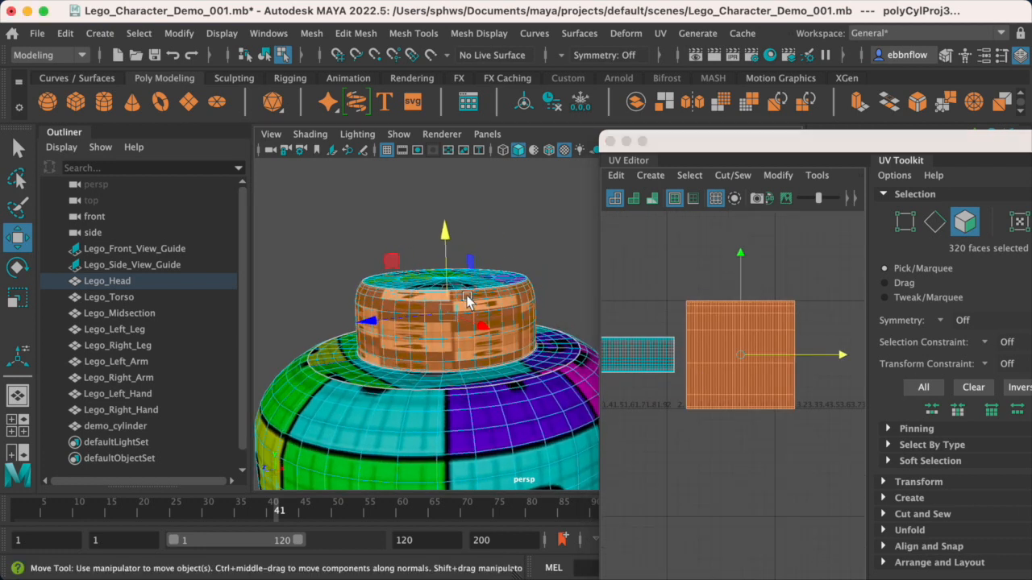
alt+middle_drag(488, 355, 455, 306)
scroll(455, 306, up, 3)
mouse_move(457, 312)
alt+mouse_down()
mouse_move(537, 324)
mouse_move(460, 321)
alt+mouse_up()
scroll(460, 321, down, 5)
alt+middle_drag(449, 346, 434, 280)
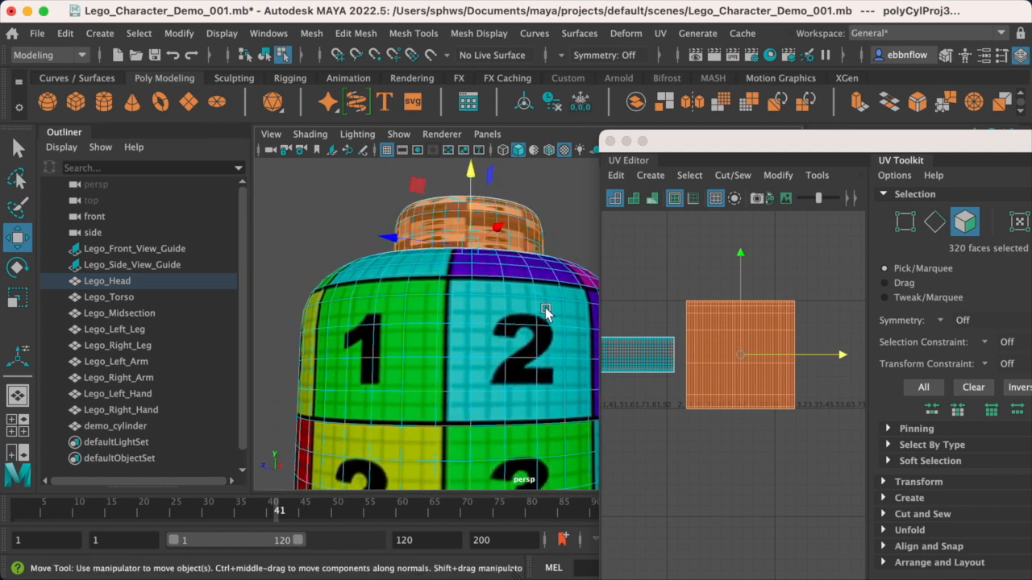
scroll(706, 350, up, 3)
alt+drag(457, 292, 470, 299)
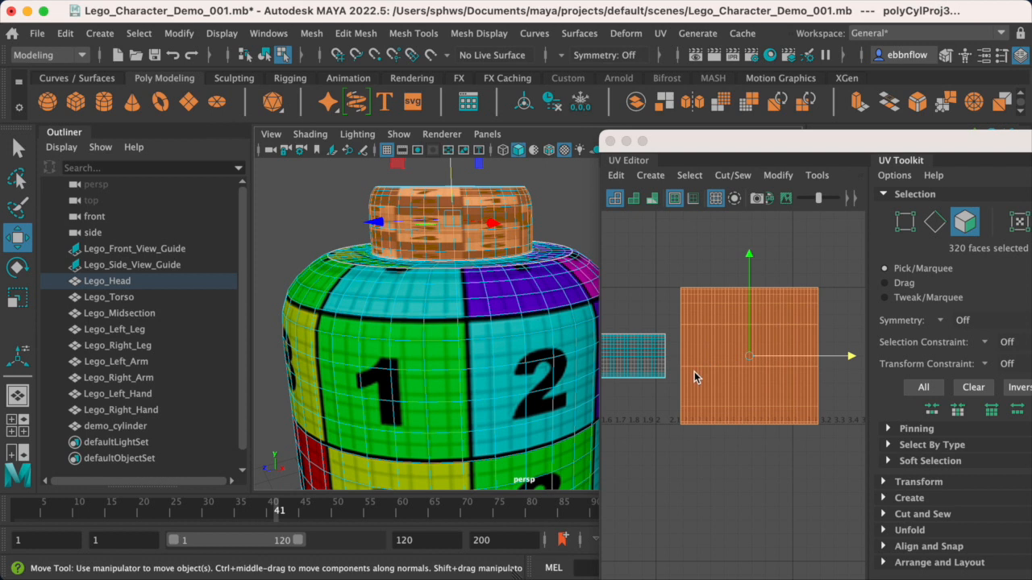
scroll(711, 374, up, 2)
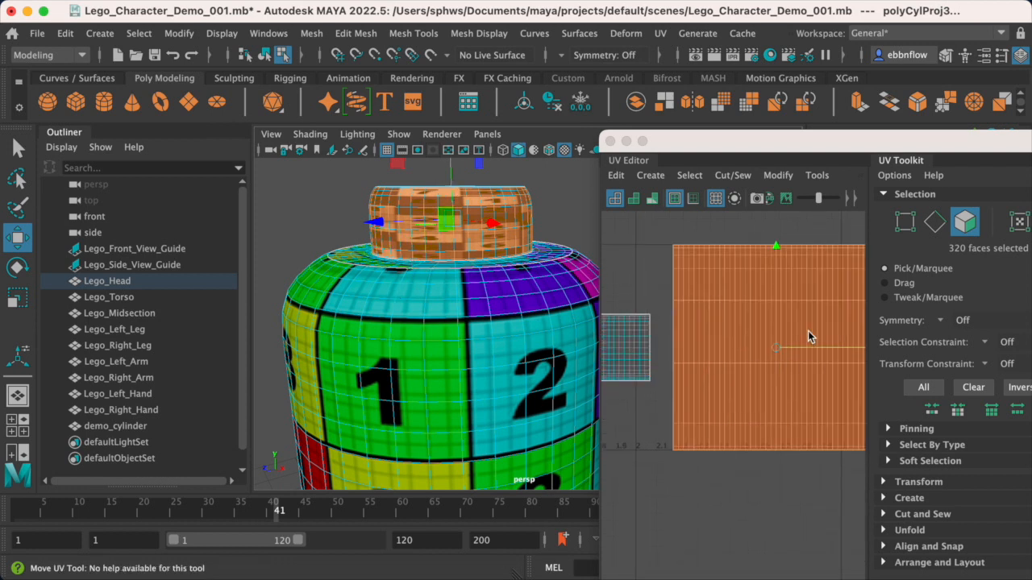
- Switch the UV Editor to UV mode and select all UVs of the stud shell
scroll(790, 330, down, 2)
right_click(774, 325)
right_drag(843, 329, 844, 327)
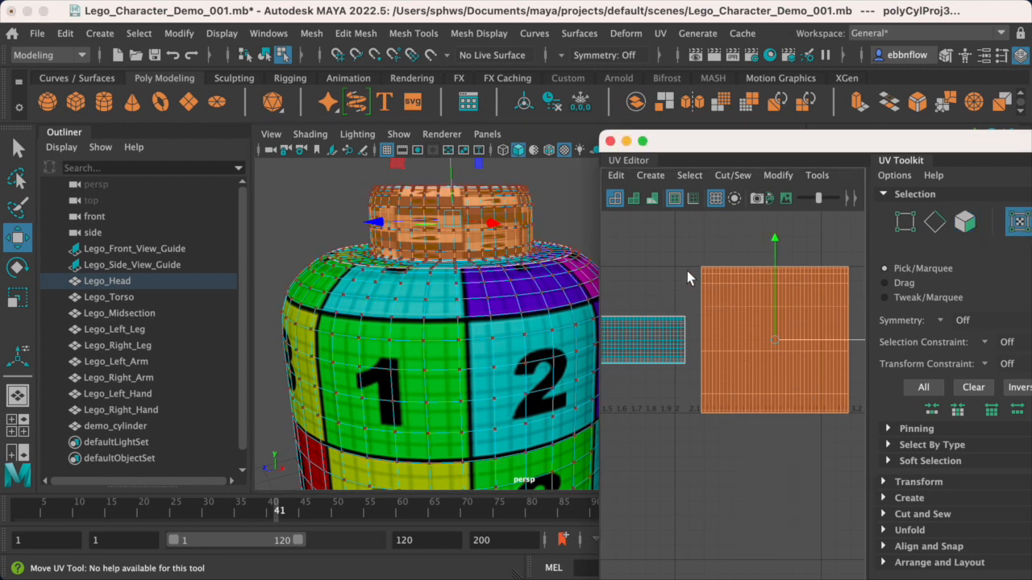
drag(860, 428, 857, 428)
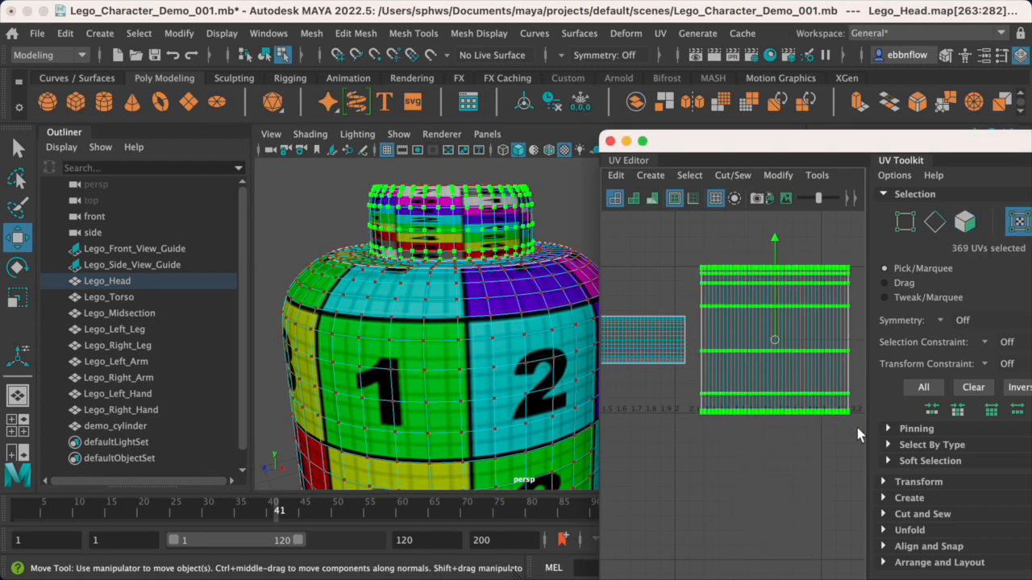
- Scale the stud shell vertically to about 0.16 in V and move it up slightly to center a checker row on the stud
key(r)
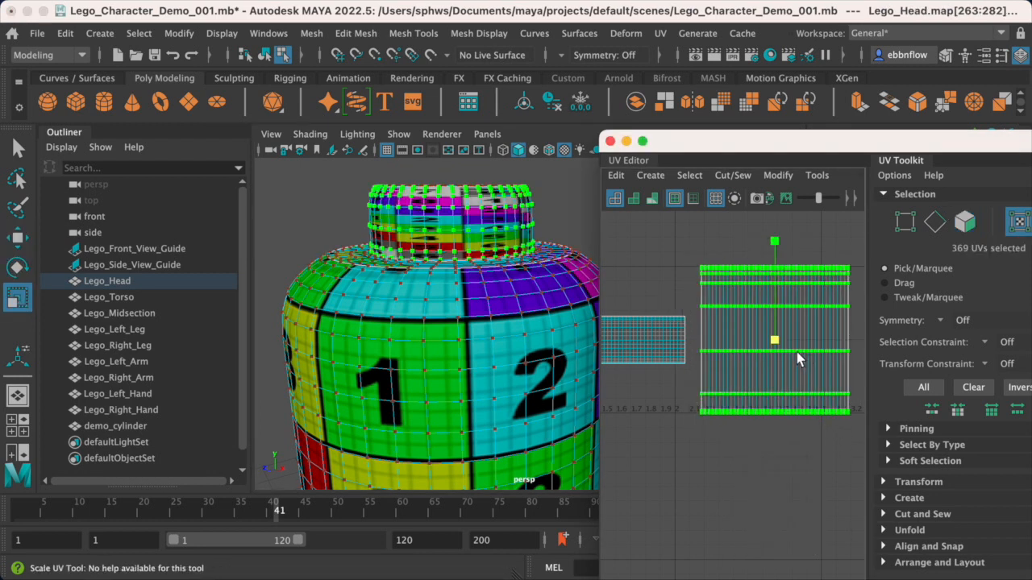
drag(773, 241, 774, 321)
drag(773, 322, 773, 332)
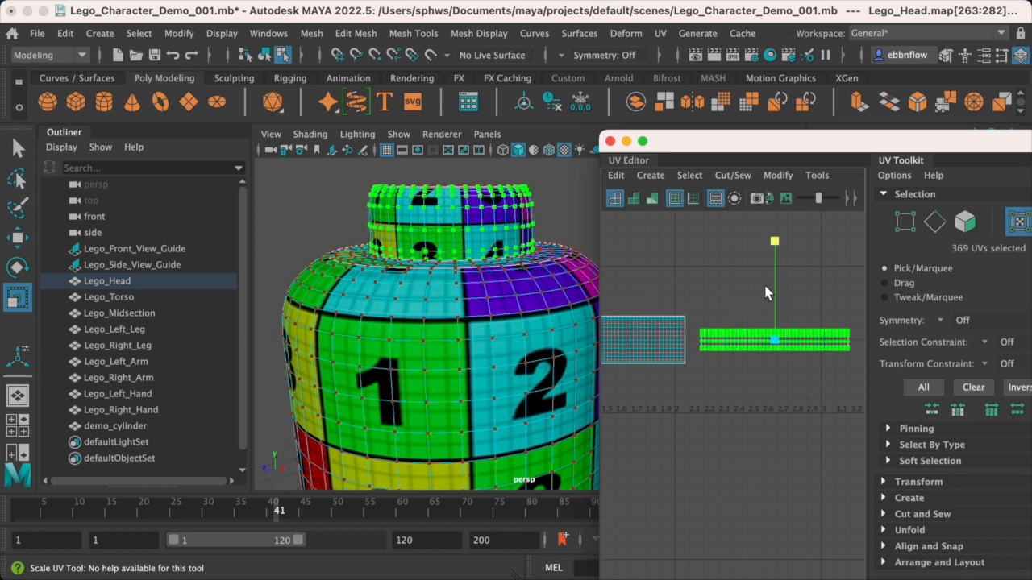
key(w)
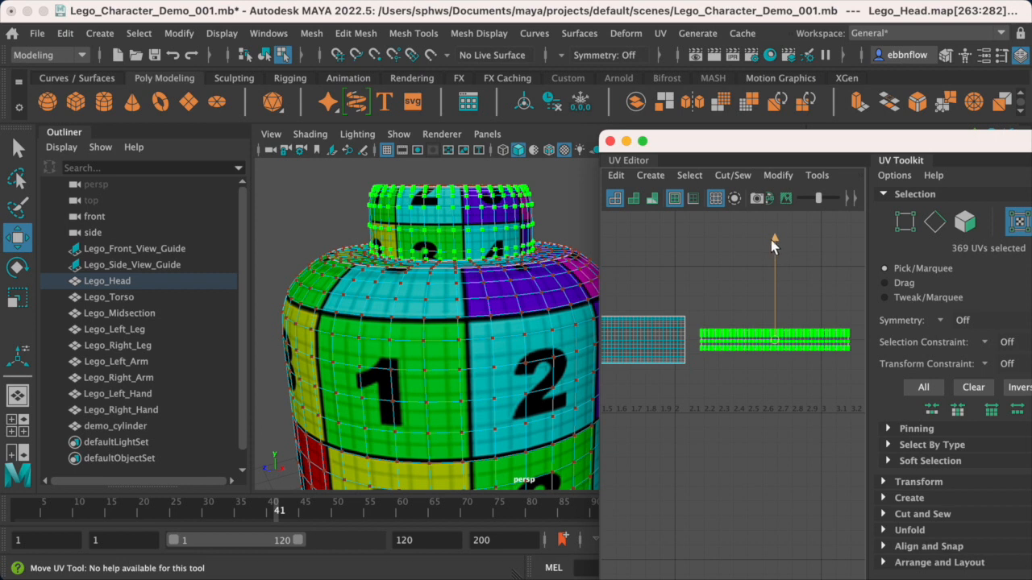
drag(774, 244, 773, 232)
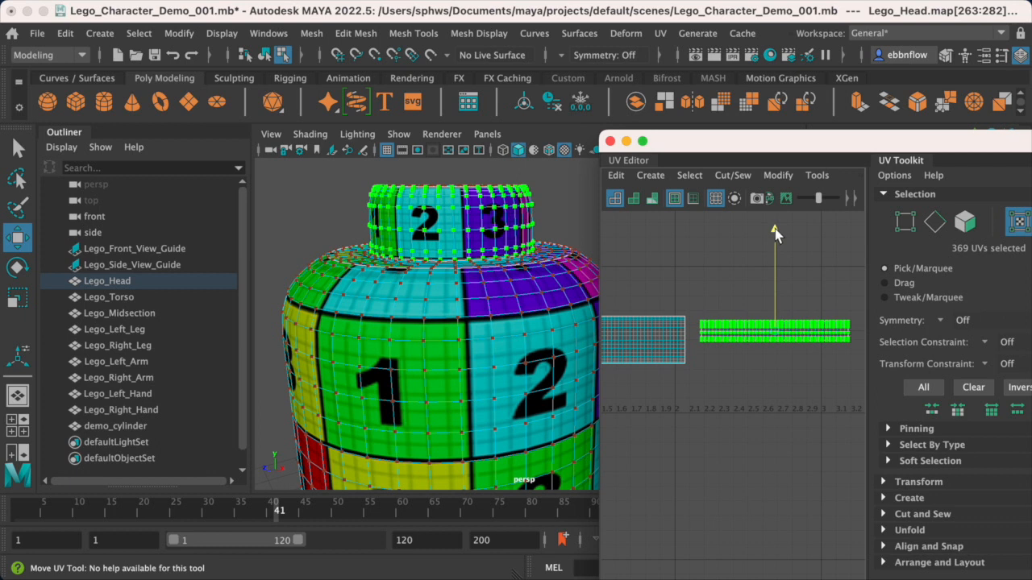
- Scale the stud shell up uniformly to about 1.4 wide in U
key(r)
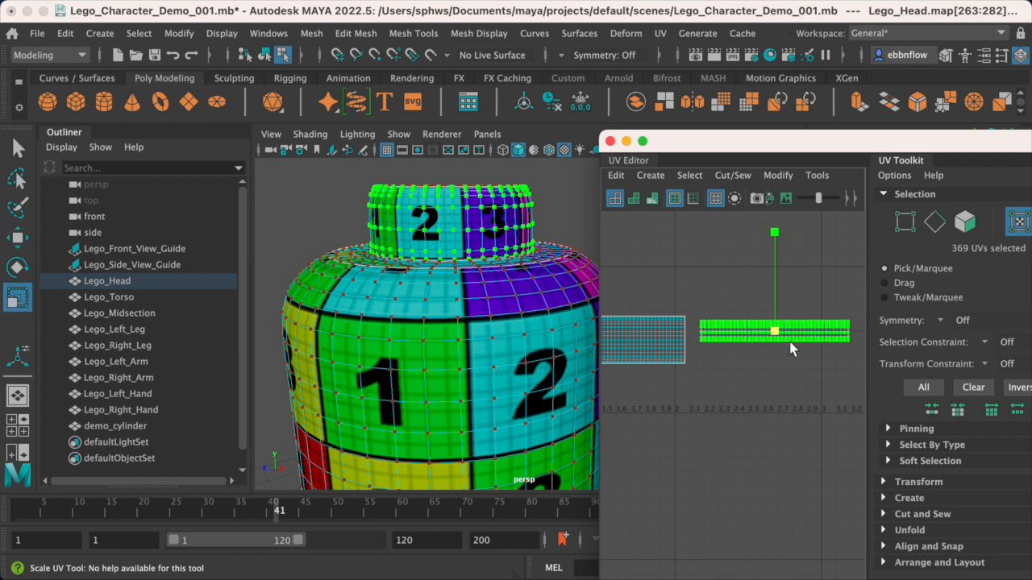
drag(774, 332, 814, 336)
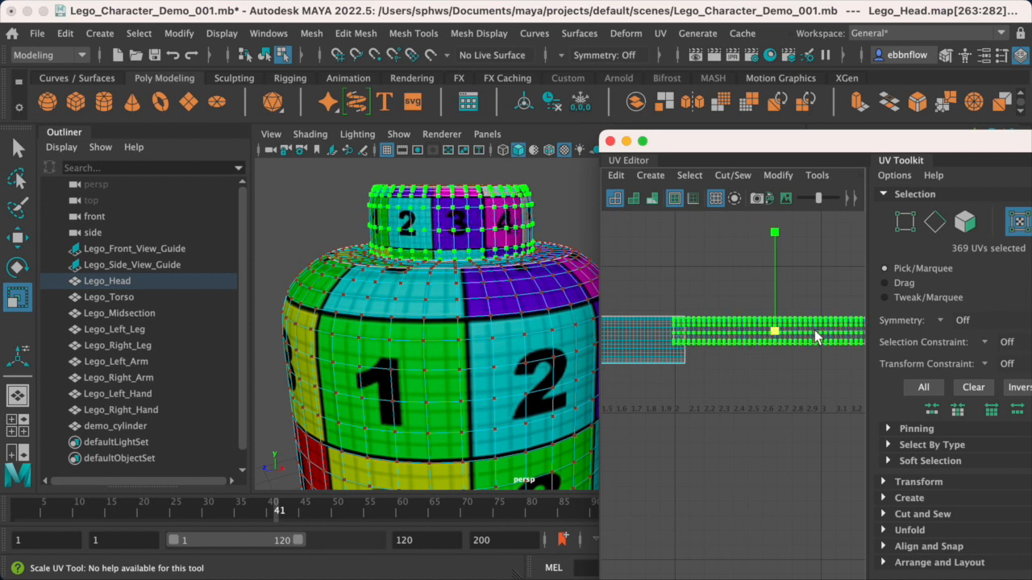
mouse_move(495, 282)
alt+mouse_down()
mouse_move(507, 309)
mouse_move(439, 295)
mouse_move(501, 268)
alt+mouse_up()
scroll(439, 295, up, 4)
click(775, 236)
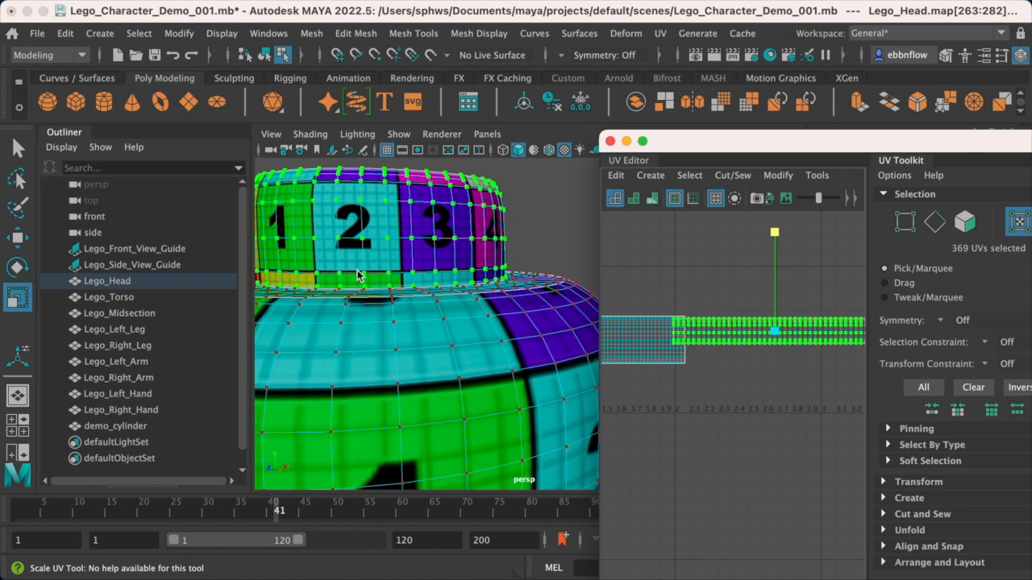
- Move the stud shell directly above the body shell in the UV Editor, centering a checker row on the stud's side
scroll(358, 275, down, 5)
mouse_move(430, 263)
alt+mouse_down()
mouse_move(405, 285)
mouse_move(440, 278)
mouse_move(431, 280)
alt+mouse_up()
scroll(637, 320, down, 4)
scroll(637, 320, down, 2)
alt+middle_drag(633, 344, 716, 346)
key(w)
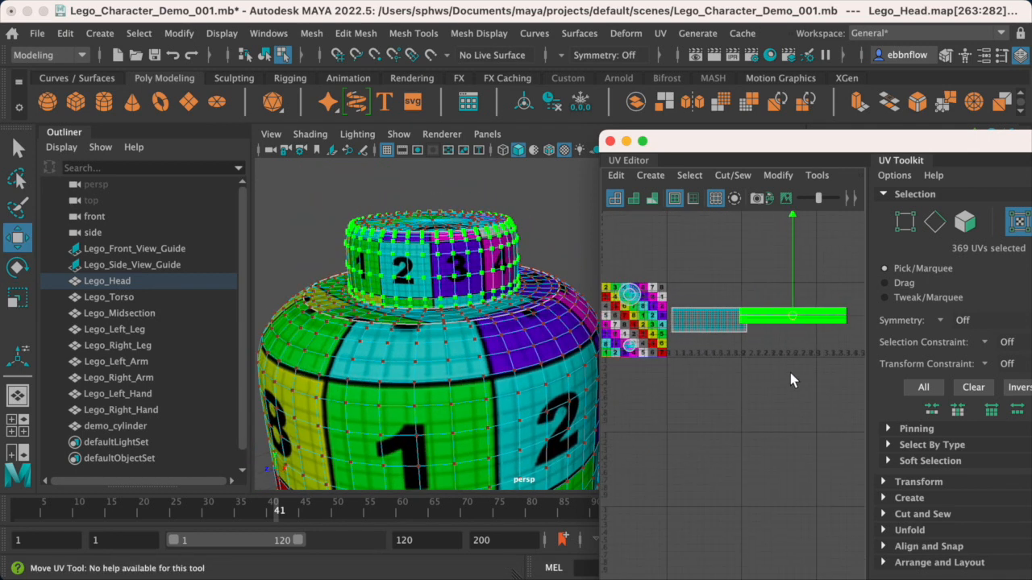
drag(789, 324, 709, 291)
scroll(712, 297, up, 5)
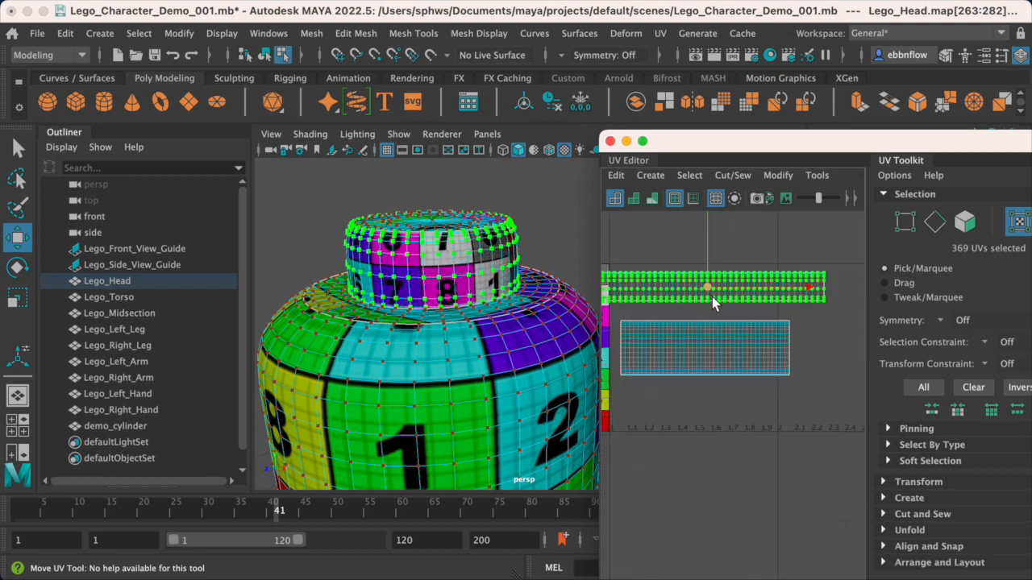
alt+middle_drag(718, 293, 744, 338)
drag(731, 330, 731, 335)
- Compare the checker sizes on the stud and the head's body, along with the sizes of their UV shells
alt+drag(478, 342, 490, 318)
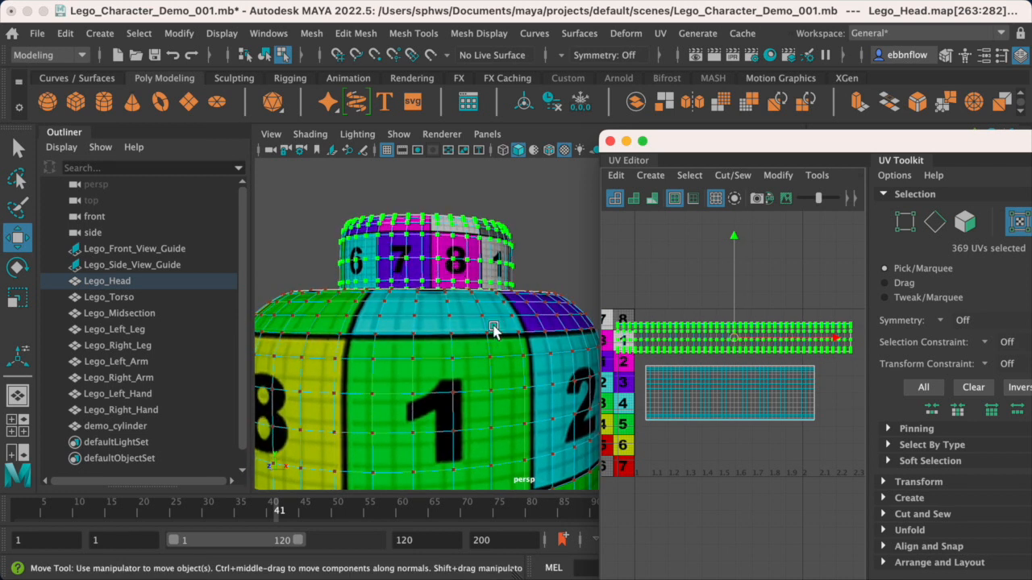
alt+middle_drag(493, 330, 496, 279)
alt+right_drag(496, 279, 476, 301)
alt+drag(476, 301, 474, 307)
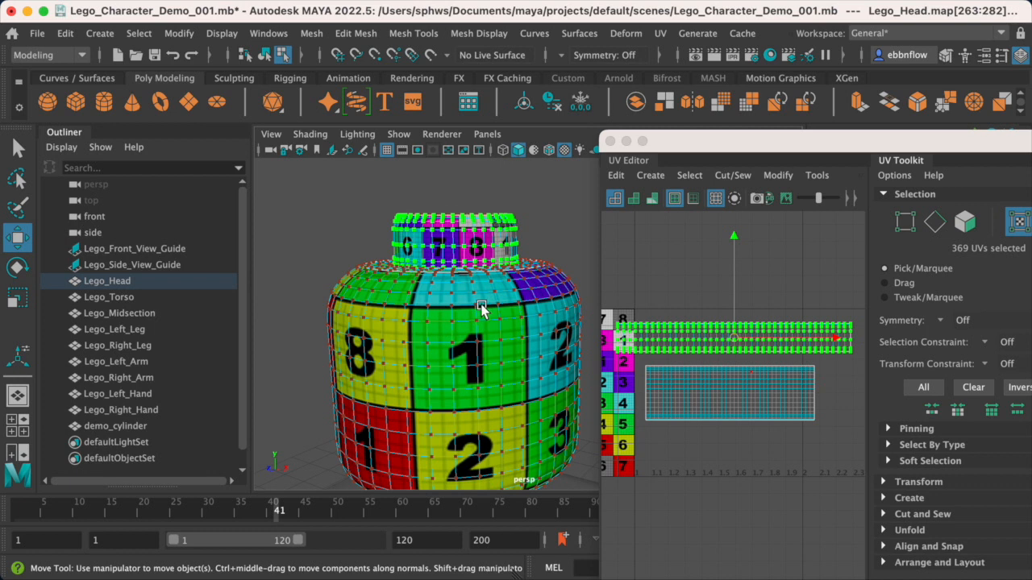
scroll(482, 304, up, 2)
alt+middle_drag(485, 280, 477, 275)
scroll(476, 277, down, 1)
scroll(645, 333, up, 1)
scroll(662, 338, down, 2)
alt+middle_drag(750, 367, 744, 340)
scroll(738, 351, up, 1)
scroll(739, 358, up, 1)
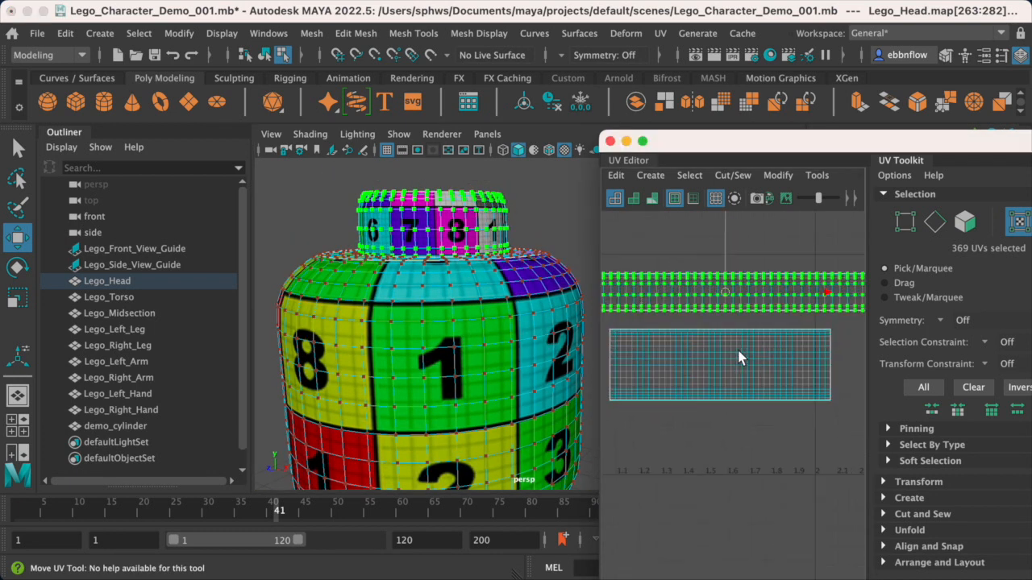
scroll(721, 331, up, 1)
alt+middle_drag(740, 313, 756, 347)
- Scale the stud shell down uniformly to about 0.45 wide in U, matching its checker size to the head's body
key(r)
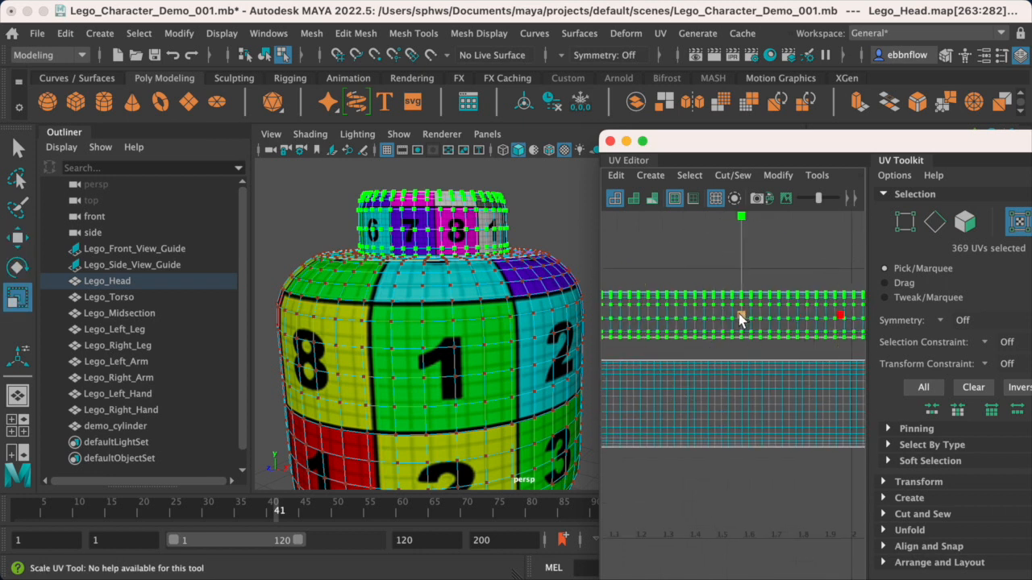
drag(738, 314, 671, 317)
alt+drag(364, 300, 313, 302)
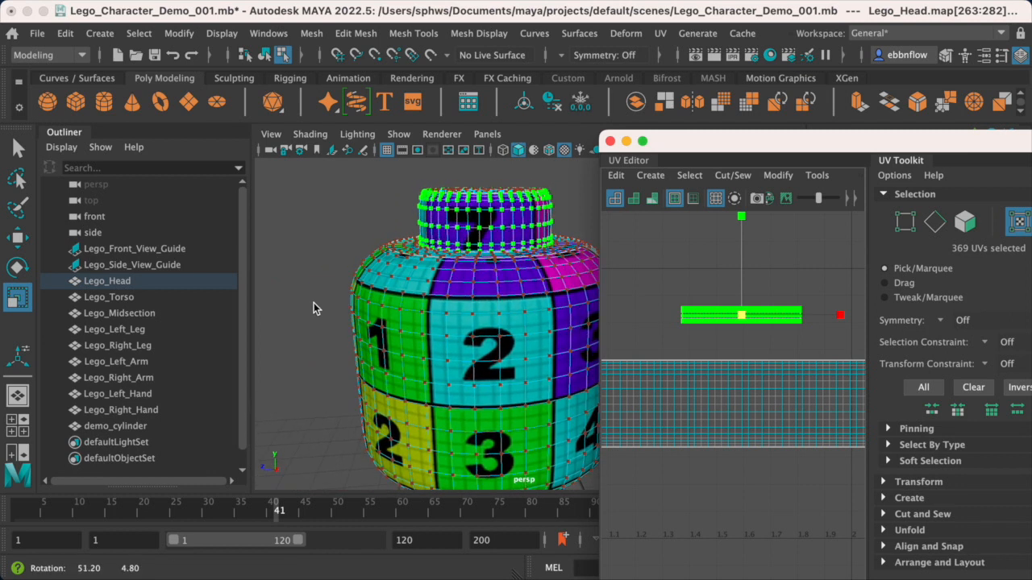
drag(741, 319, 755, 319)
mouse_move(559, 293)
alt+mouse_down()
mouse_move(523, 294)
mouse_move(572, 294)
alt+mouse_up()
drag(740, 320, 725, 319)
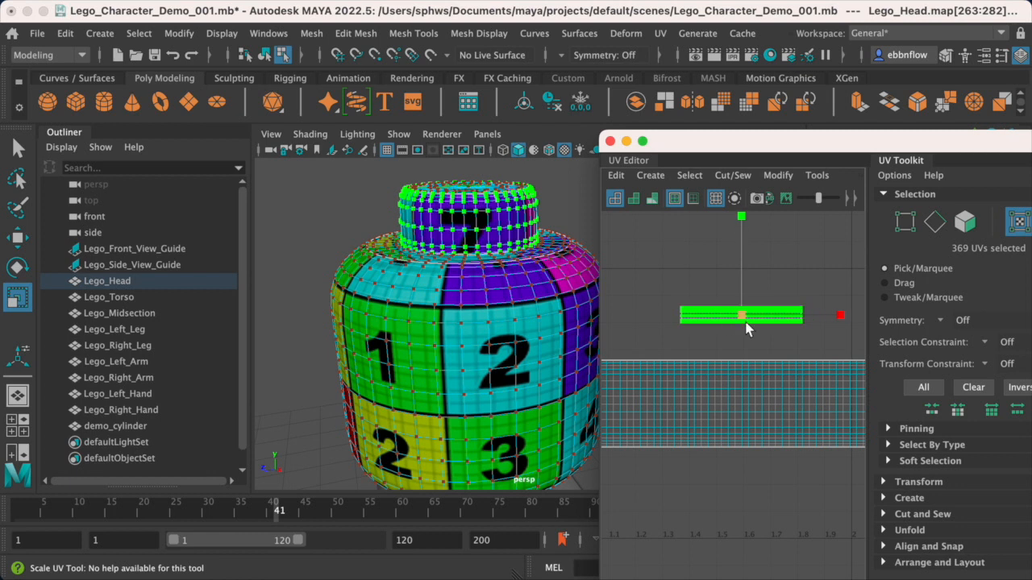
- Move the stud shell down close above the body shell and center it over the body shell in U
scroll(787, 339, down, 3)
key(w)
drag(755, 324, 744, 339)
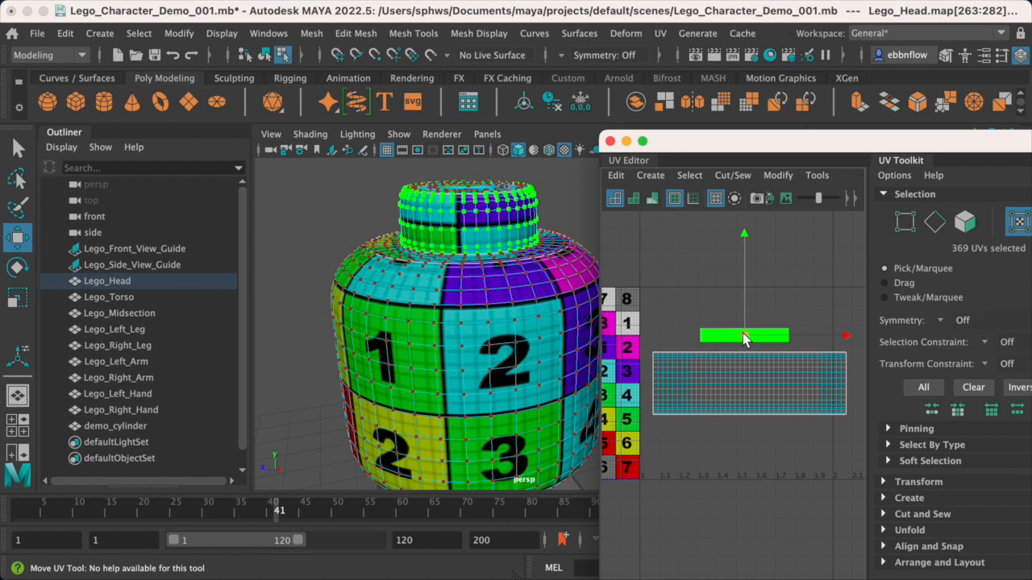
scroll(745, 337, up, 1)
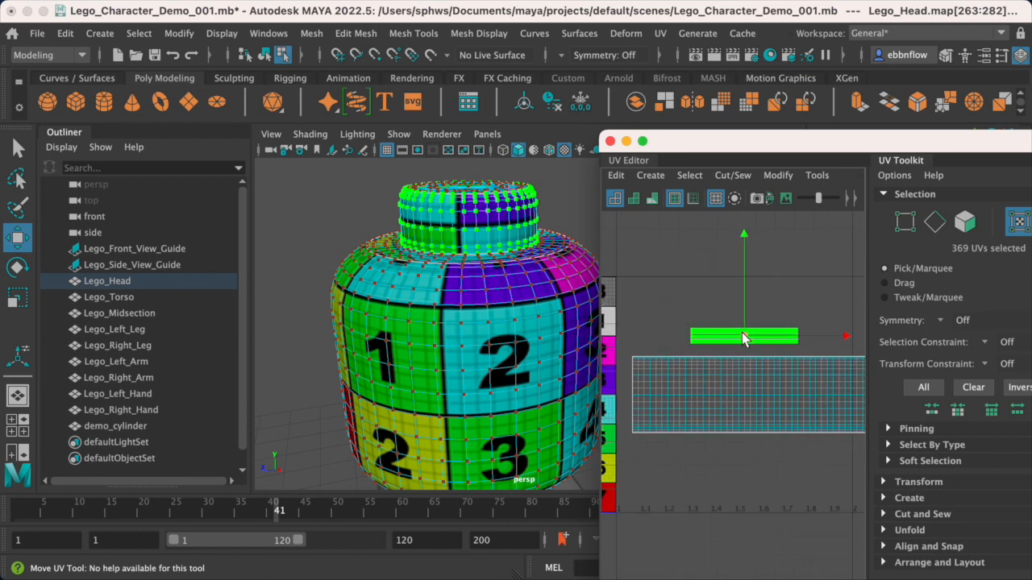
drag(744, 338, 749, 340)
- Bring the neck into view in the front view, set the head to face selection and turn on X-Ray shading
alt+drag(520, 373, 458, 325)
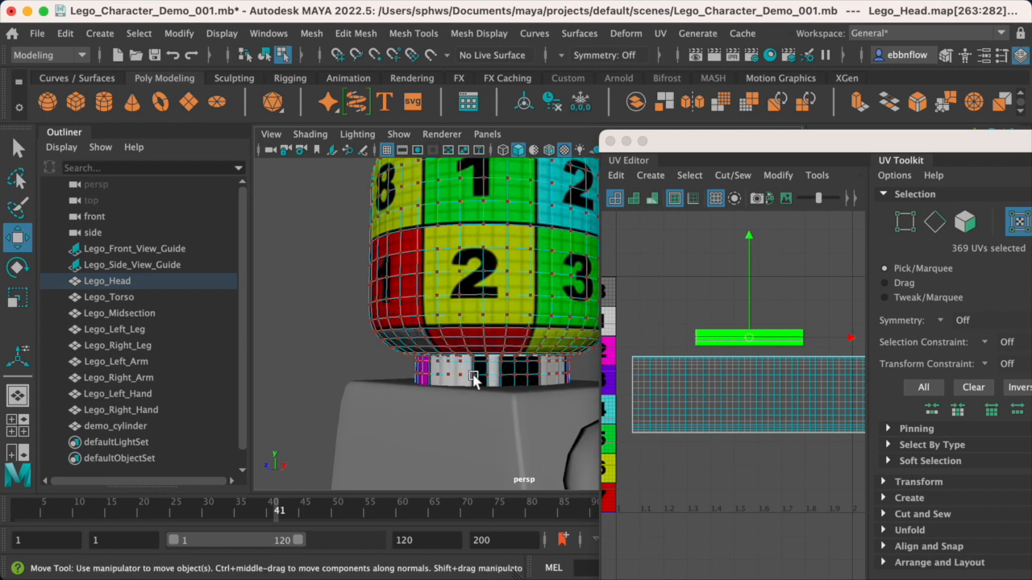
key(space)
key(space)
alt+middle_drag(409, 388, 394, 192)
alt+middle_drag(453, 435, 436, 383)
scroll(435, 383, down, 3)
scroll(433, 379, up, 5)
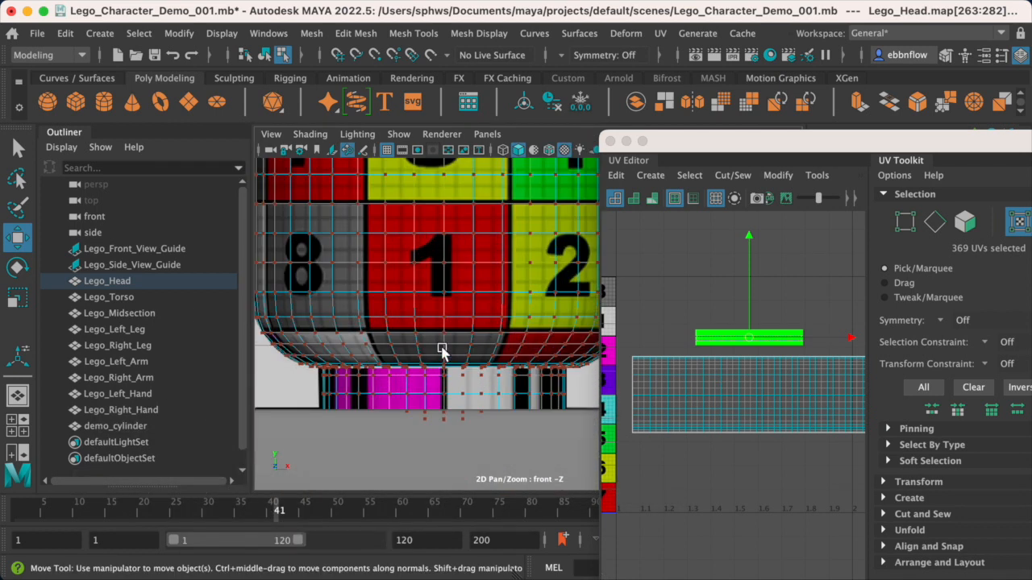
scroll(442, 355, down, 3)
scroll(442, 295, up, 6)
right_drag(442, 295, 438, 288)
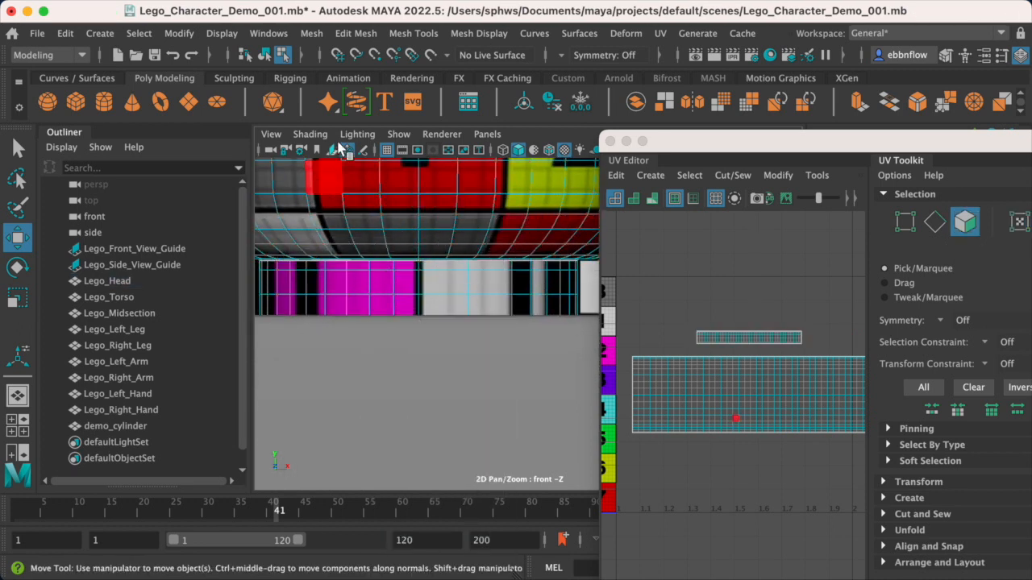
click(310, 134)
click(324, 295)
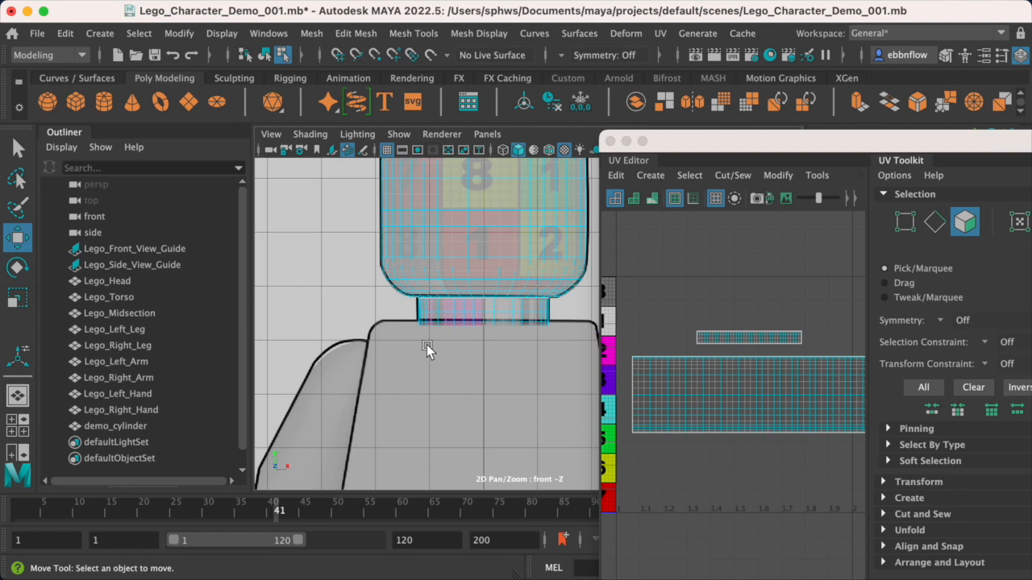
- Select all the faces of the neck ring through the mesh and return to the perspective view
scroll(438, 375, up, 4)
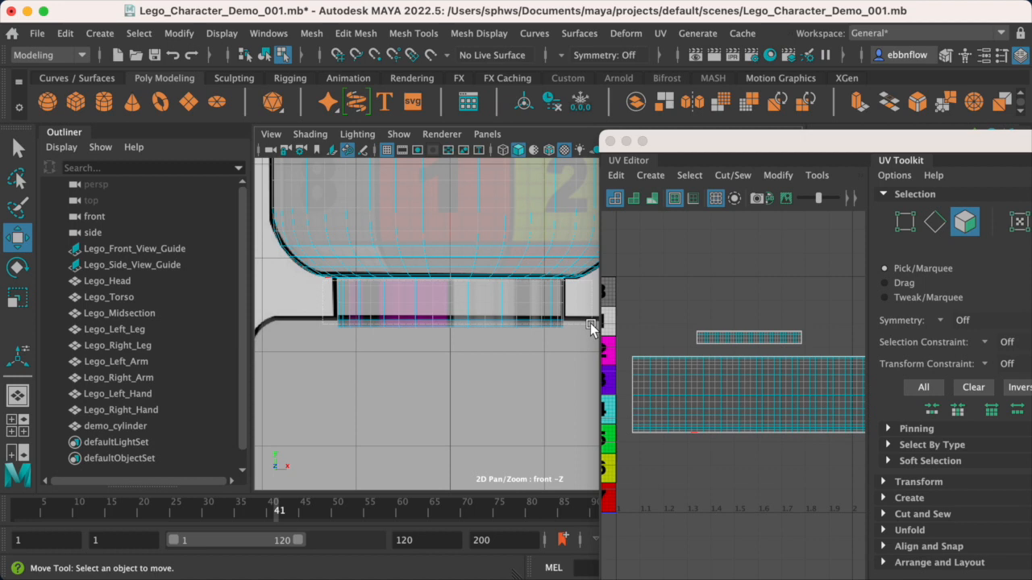
drag(591, 325, 595, 336)
key(space)
key(space)
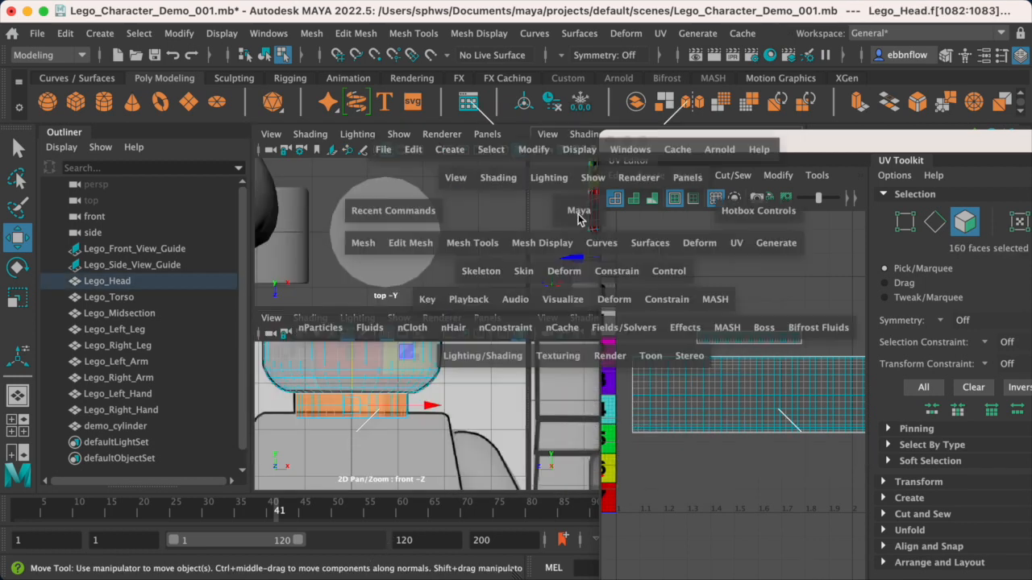
mouse_move(471, 244)
alt+mouse_down()
mouse_move(449, 258)
mouse_move(470, 258)
alt+mouse_up()
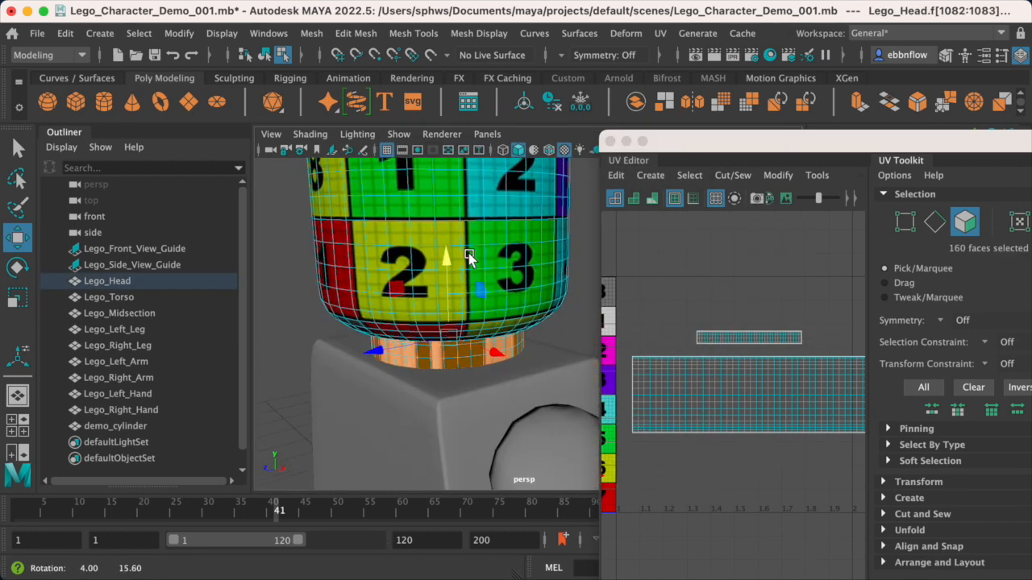
- Apply a cylindrical UV projection to the neck faces and move the new shell clear of the body shell, past U 2
click(660, 33)
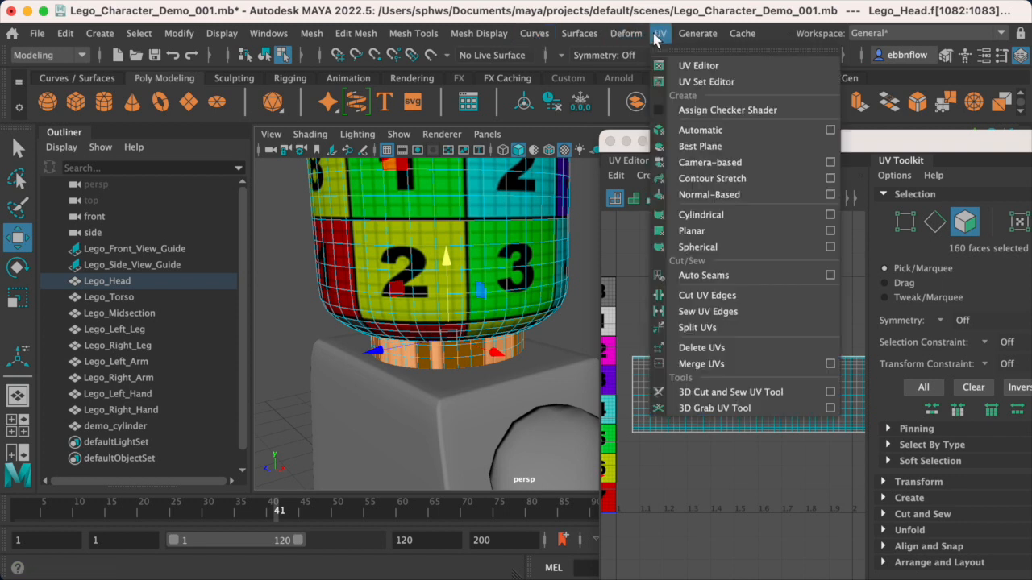
click(701, 222)
alt+drag(496, 379, 508, 344)
scroll(707, 367, down, 2)
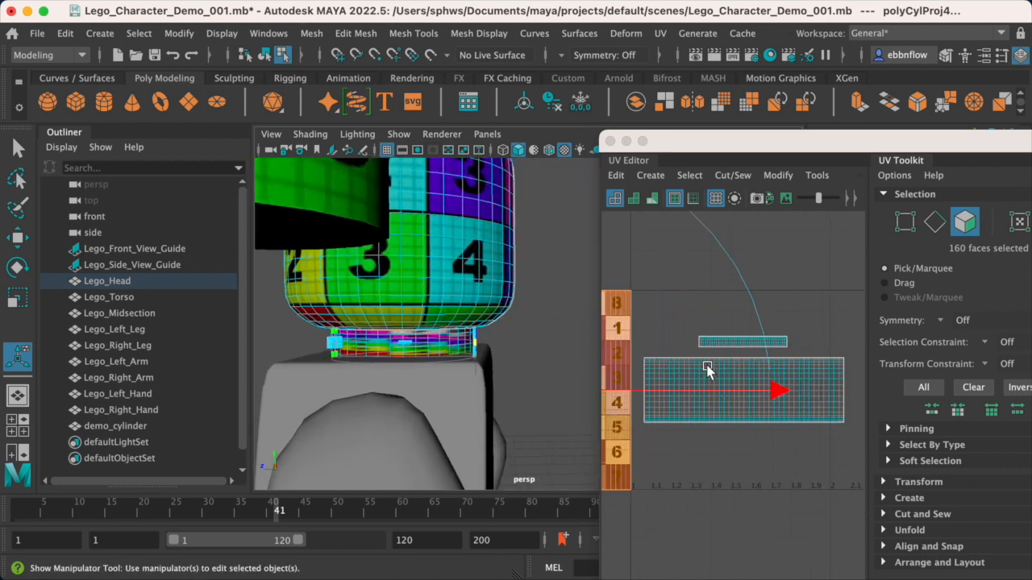
scroll(702, 371, down, 3)
key(w)
drag(637, 380, 774, 385)
- Select all the neck shell's UVs and scale them to about 0.3 high in V and 2.9 wide in U
scroll(774, 387, up, 3)
mouse_move(761, 372)
alt+middle_down()
mouse_move(709, 353)
mouse_move(779, 361)
alt+middle_up()
scroll(722, 382, up, 3)
right_drag(805, 292, 737, 269)
drag(634, 238, 851, 497)
key(e)
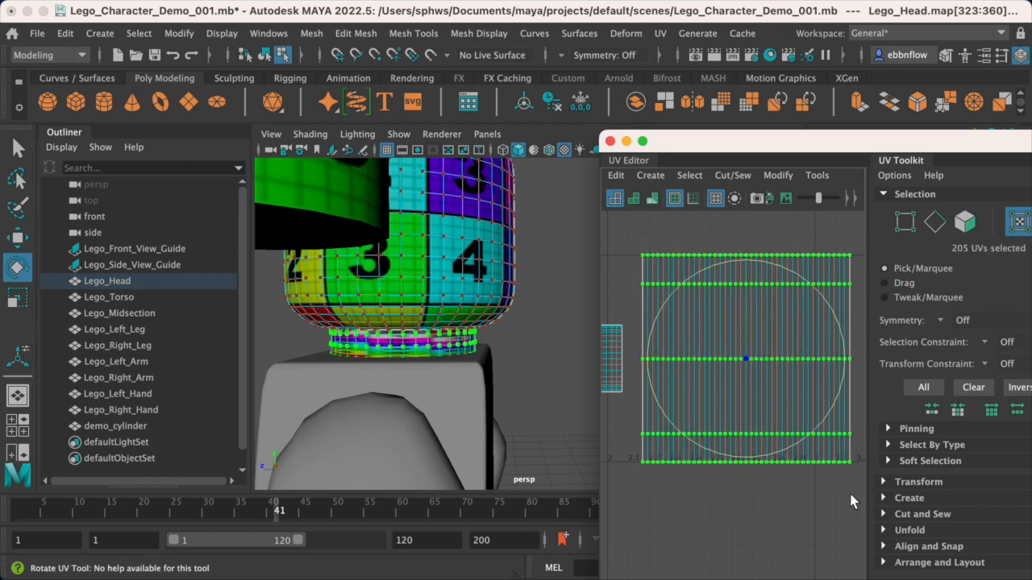
key(r)
drag(744, 262, 924, 389)
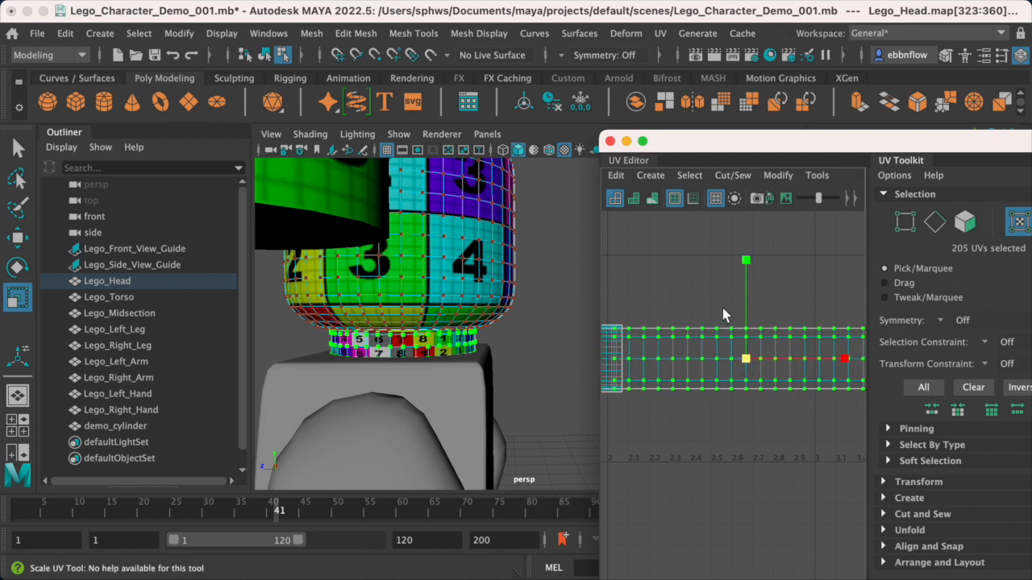
- Move the neck shell down in V and scale its height to about 0.2 so the neck's checkers look square
key(w)
drag(747, 258, 743, 326)
scroll(548, 346, up, 5)
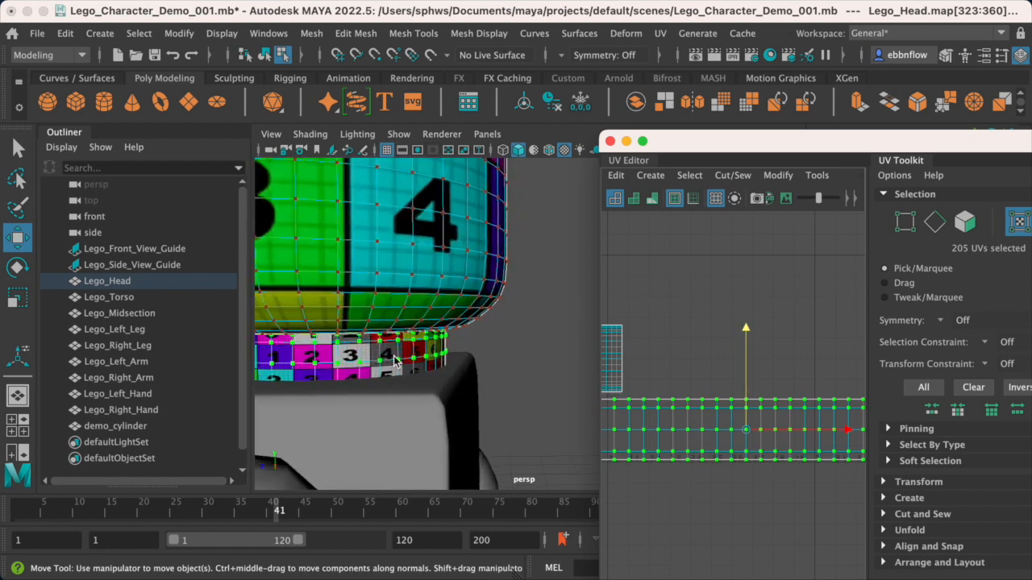
alt+middle_drag(418, 355, 578, 339)
scroll(489, 357, up, 5)
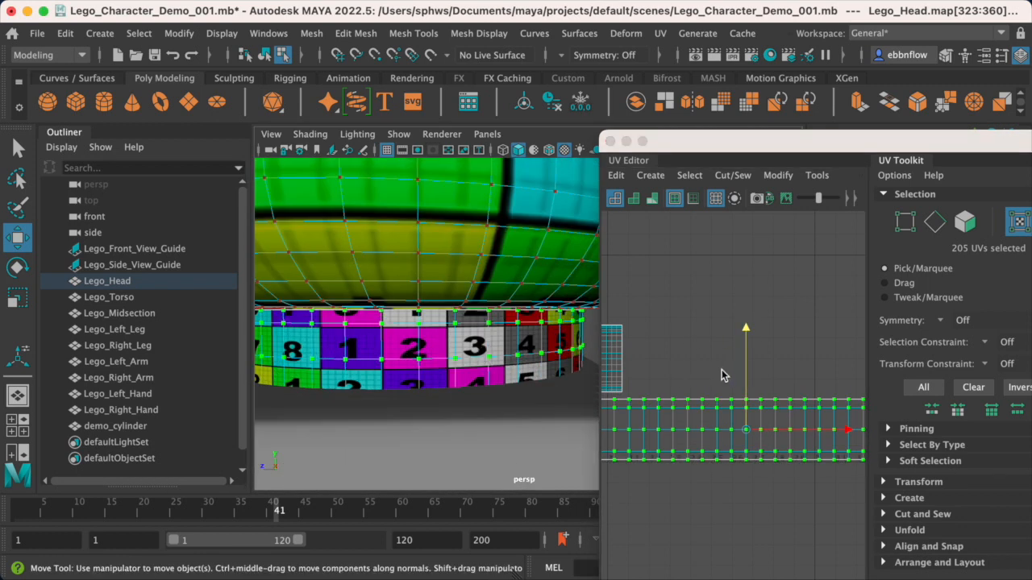
key(e)
key(r)
drag(745, 335, 746, 365)
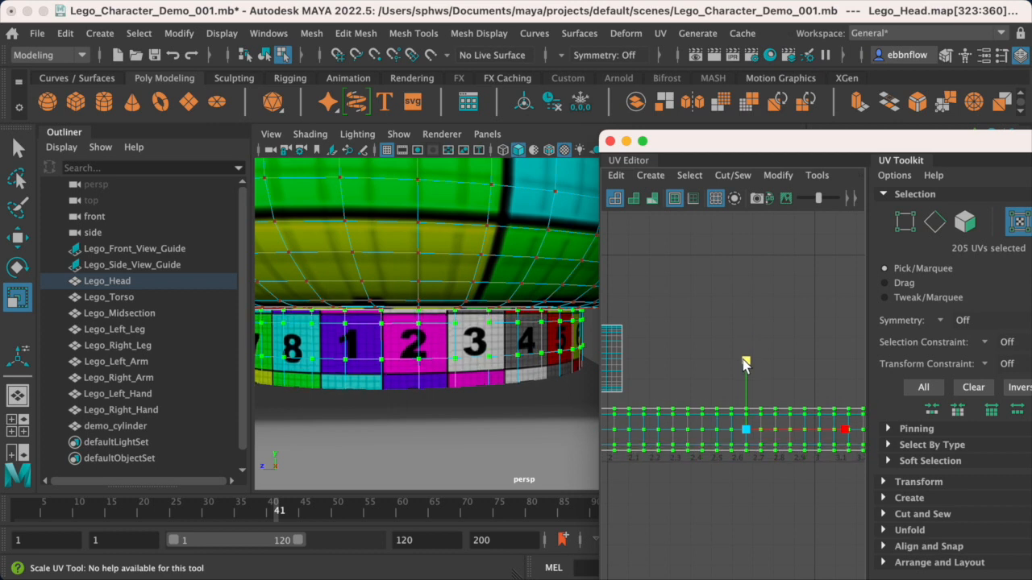
- Scale the neck shell down uniformly to about 0.6 wide in U, bringing its checkers closer to the body's size
scroll(742, 359, down, 3)
scroll(351, 352, down, 5)
alt+drag(421, 334, 477, 324)
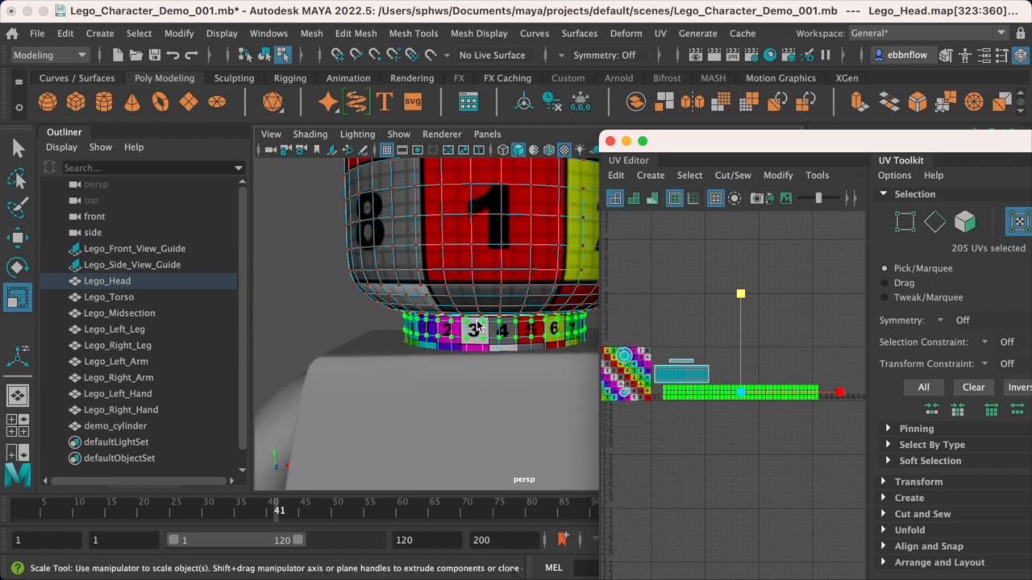
scroll(742, 403, up, 2)
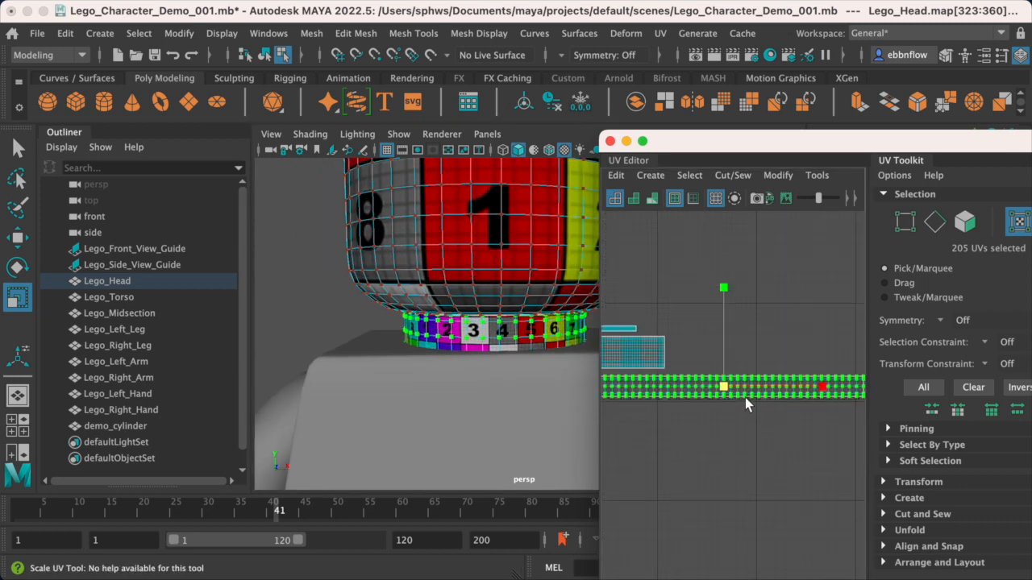
drag(724, 390, 645, 377)
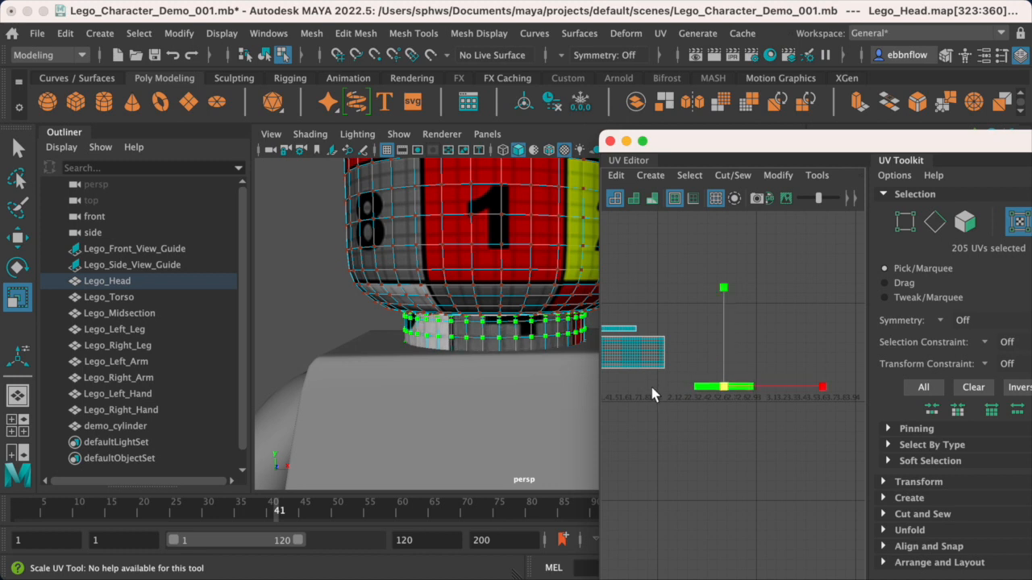
- Move the neck shell directly below the body shell in the UV Editor
key(w)
alt+middle_drag(714, 391, 799, 407)
drag(808, 407, 698, 396)
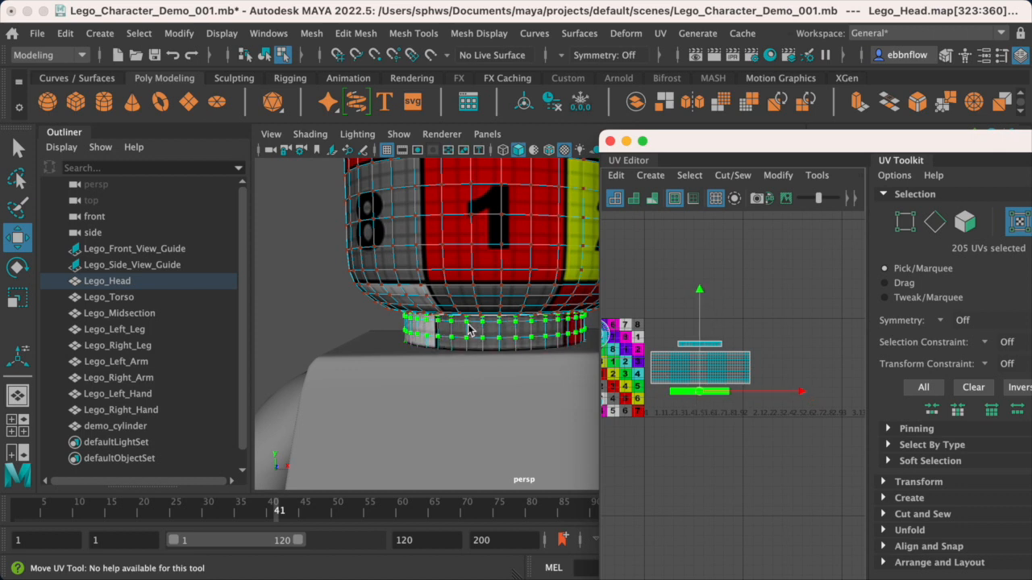
- Compare the checker sizes on the neck, body and stud, along with the sizes of their UV shells
alt+drag(435, 302, 484, 298)
alt+middle_drag(524, 213, 441, 350)
scroll(441, 350, down, 8)
alt+drag(441, 348, 417, 354)
scroll(418, 354, up, 3)
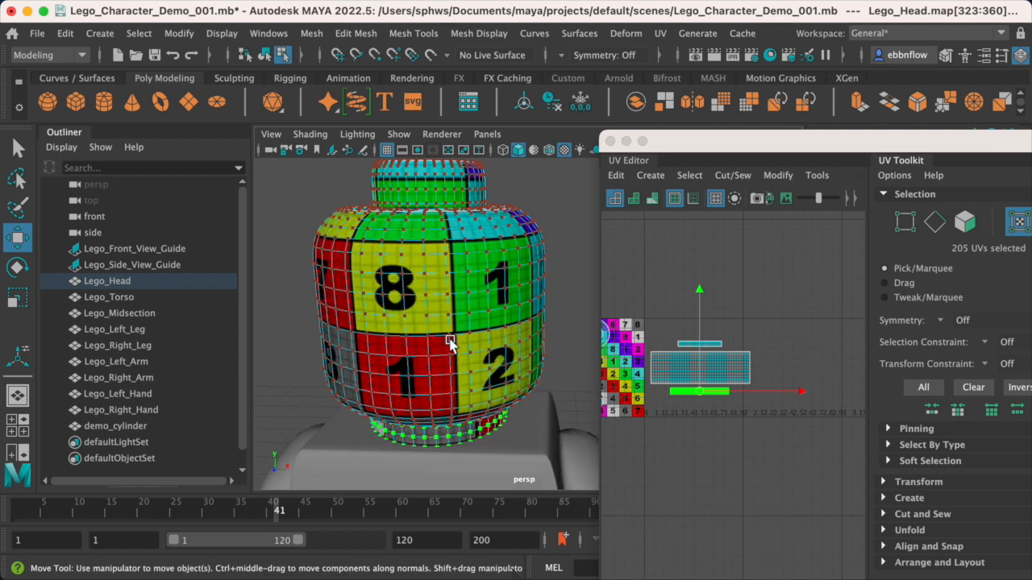
scroll(452, 346, up, 3)
scroll(684, 369, up, 5)
scroll(690, 372, down, 3)
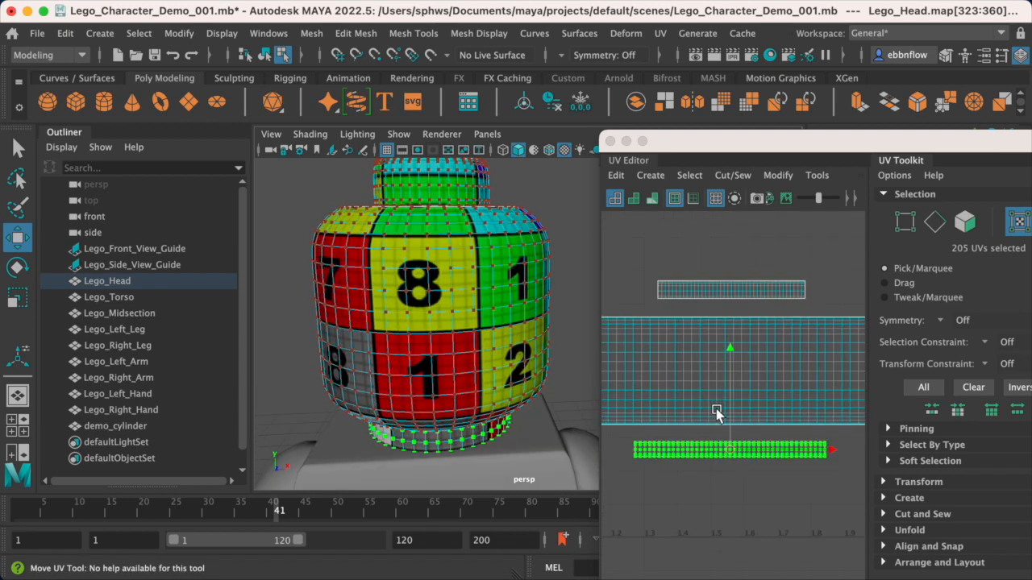
scroll(684, 429, up, 2)
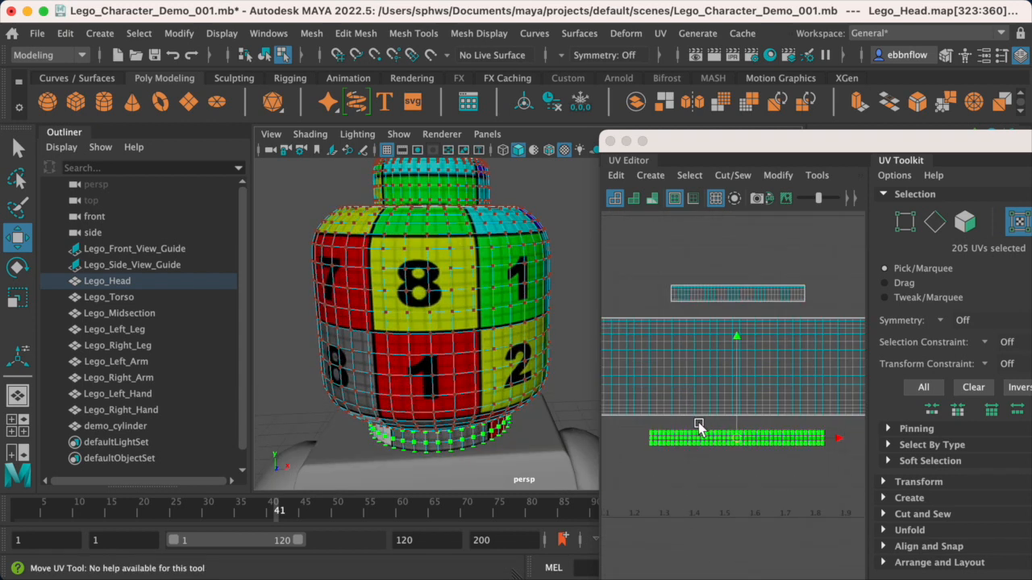
alt+drag(466, 382, 474, 342)
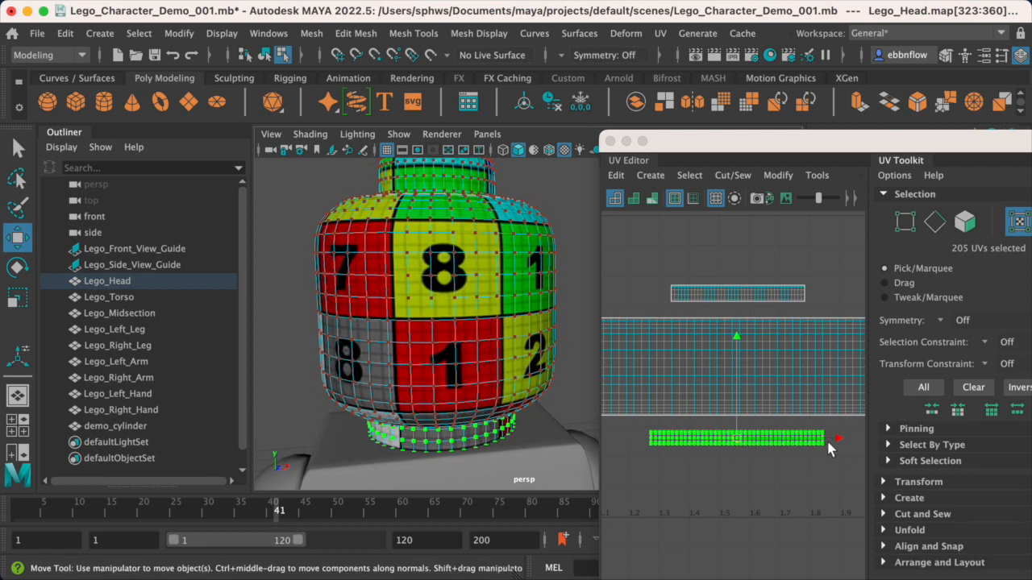
- Examine the checkers on the top and sides of the head against the two circular shells in the UV tile
scroll(740, 369, down, 3)
alt+drag(485, 336, 472, 317)
scroll(716, 367, down, 3)
scroll(710, 365, up, 2)
scroll(682, 365, up, 4)
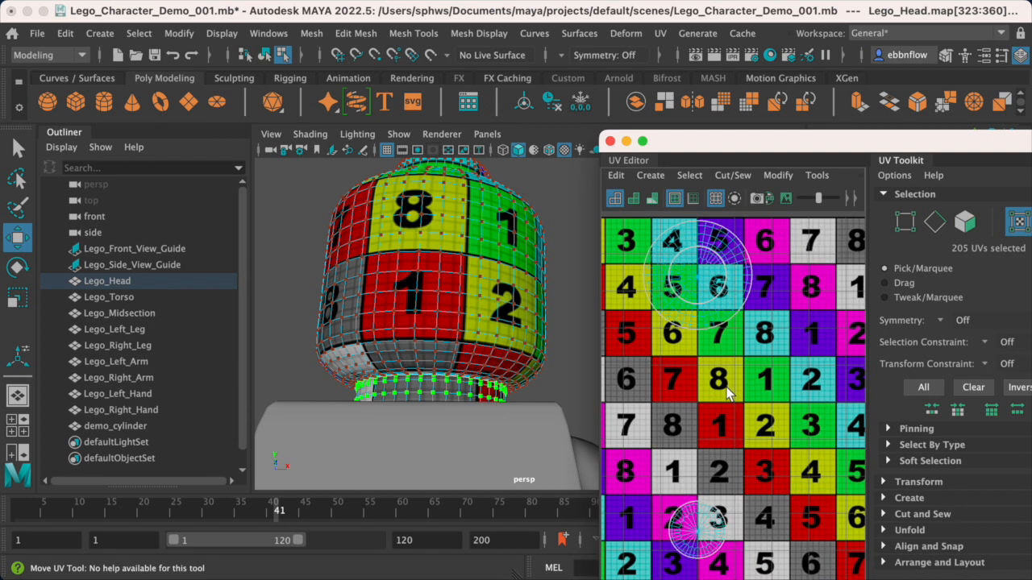
scroll(727, 388, down, 3)
alt+drag(466, 288, 443, 291)
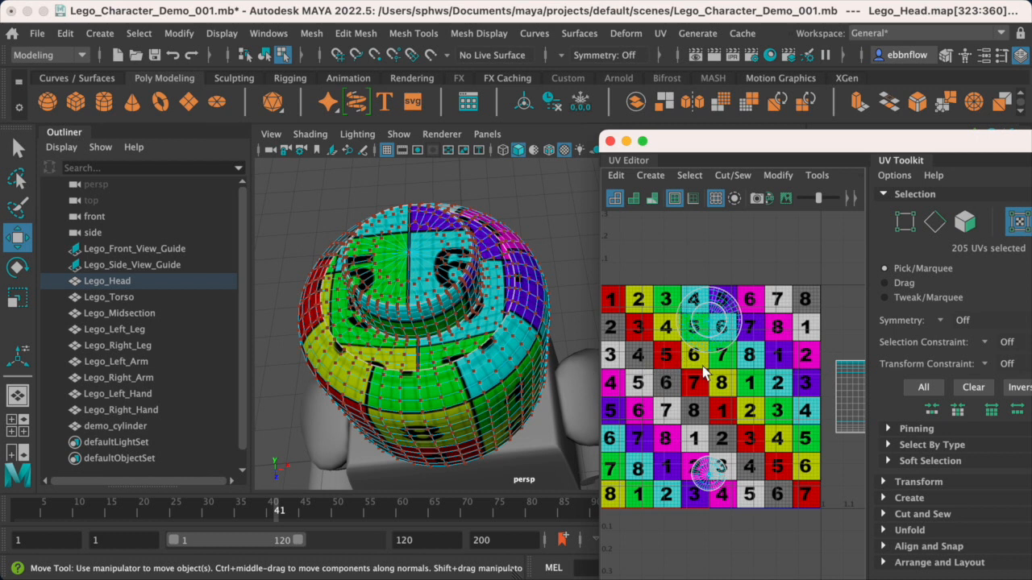
scroll(702, 372, up, 2)
alt+drag(451, 379, 486, 314)
scroll(675, 377, down, 2)
- Select all the head's UV shells and scale them down uniformly together until the body shell is about 0.9 wide in U
alt+middle_drag(816, 403, 753, 367)
scroll(760, 379, down, 2)
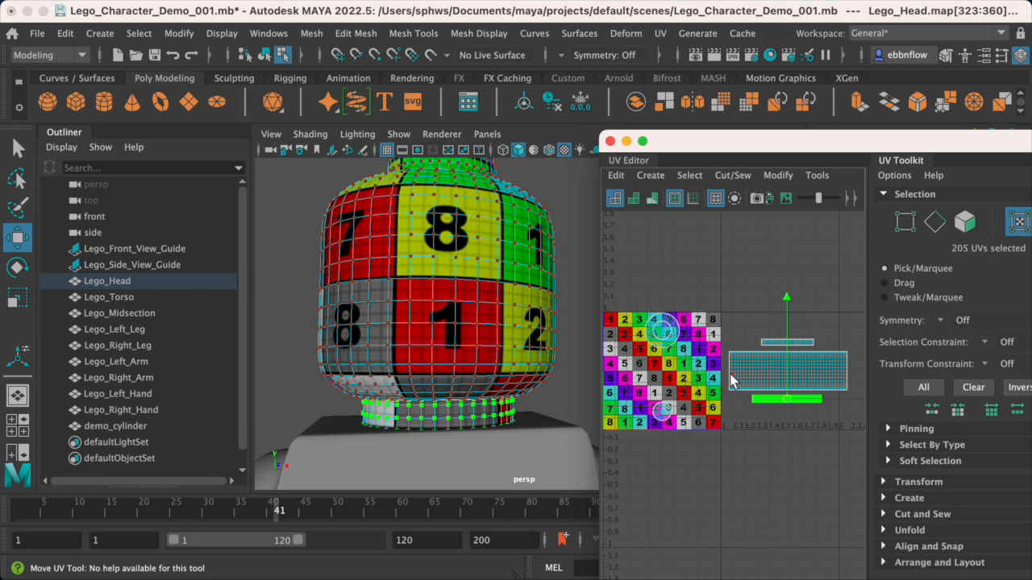
scroll(723, 390, up, 1)
scroll(723, 390, down, 1)
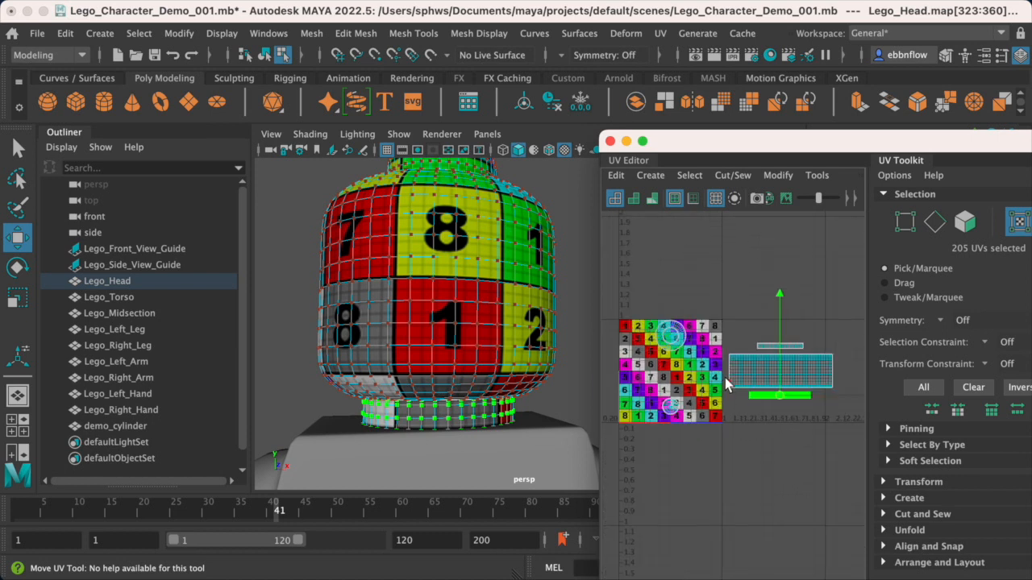
scroll(656, 361, down, 1)
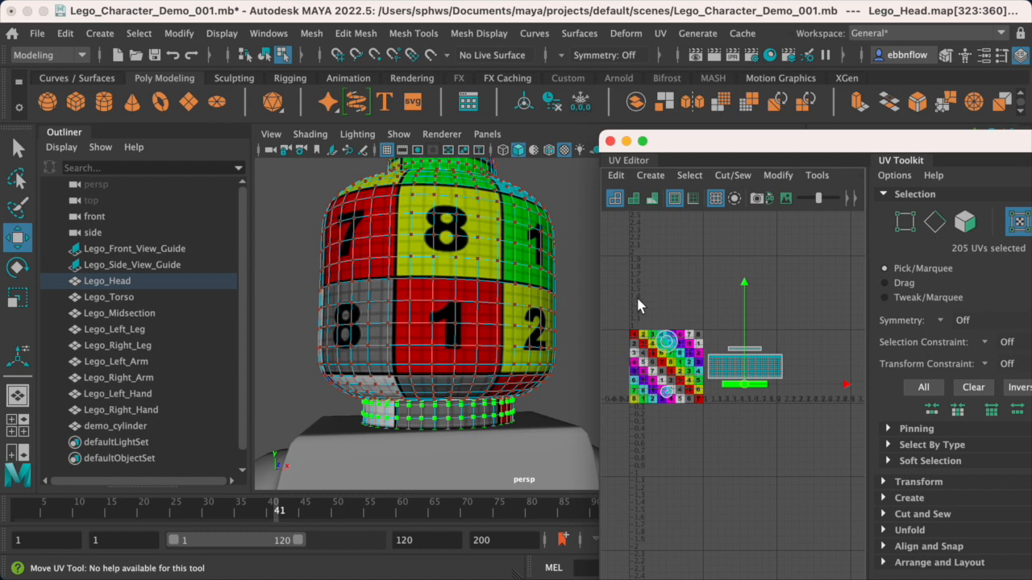
drag(635, 295, 839, 432)
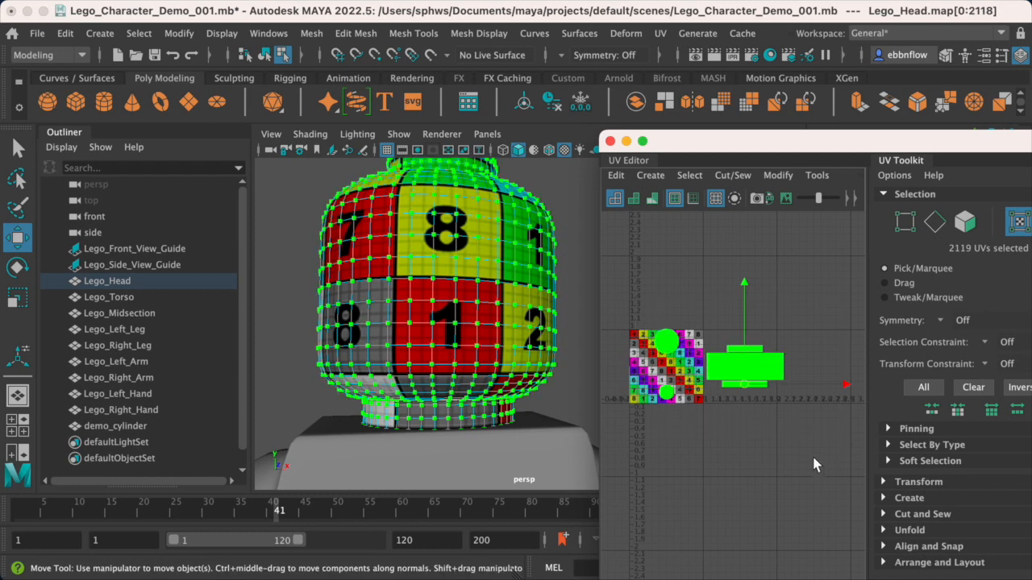
scroll(785, 387, up, 4)
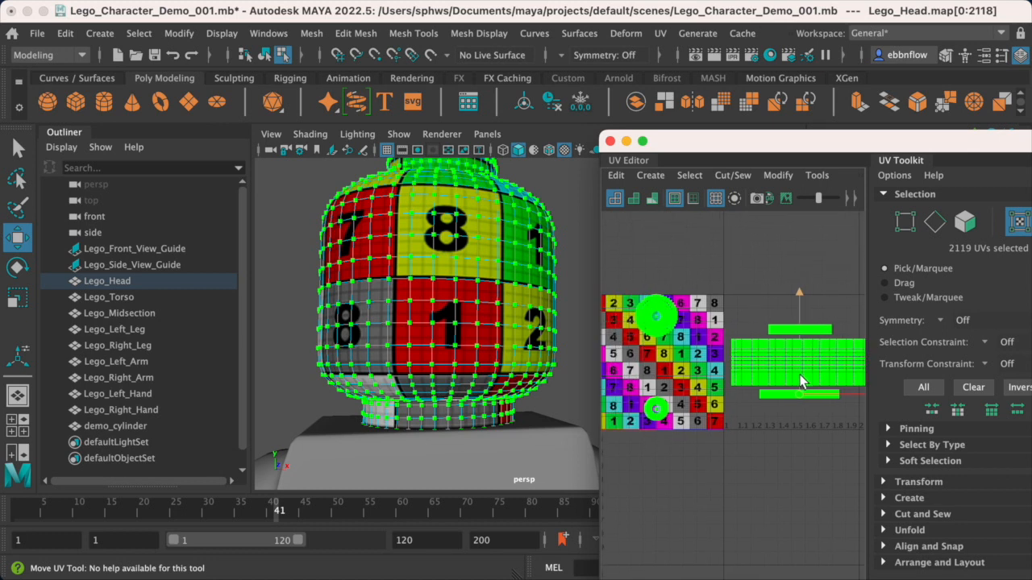
scroll(779, 379, down, 2)
key(w)
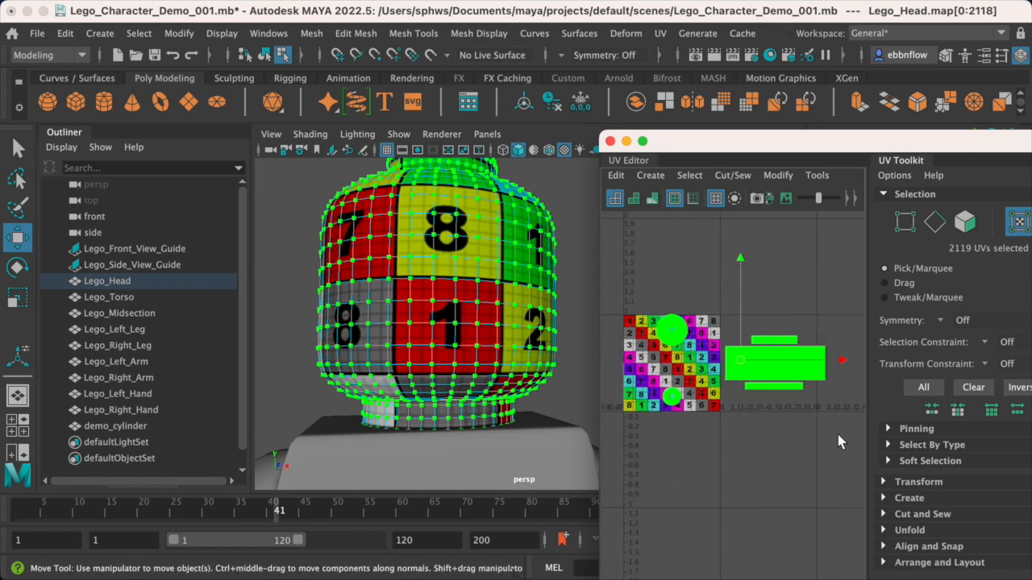
key(r)
drag(740, 361, 727, 365)
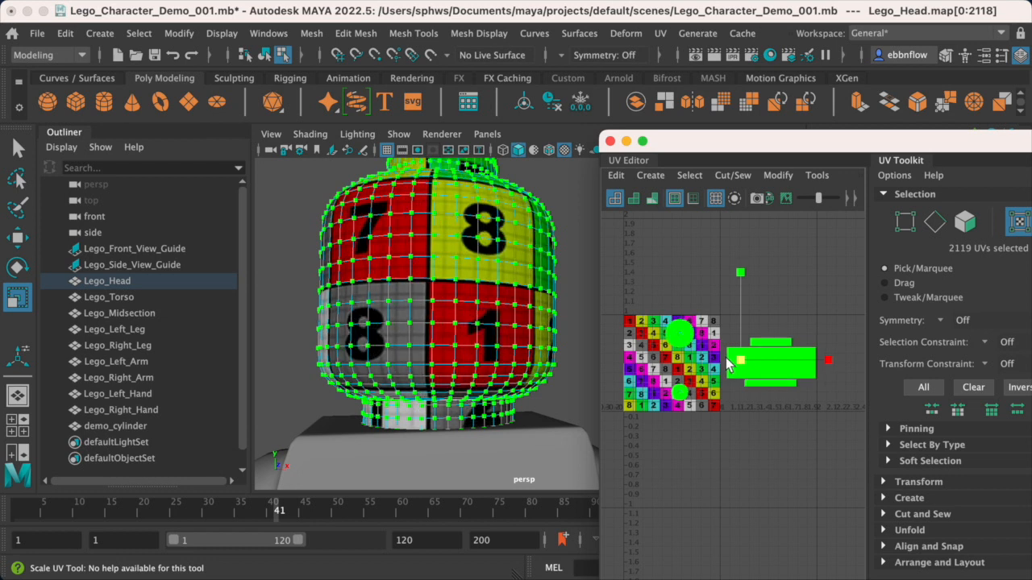
key(w)
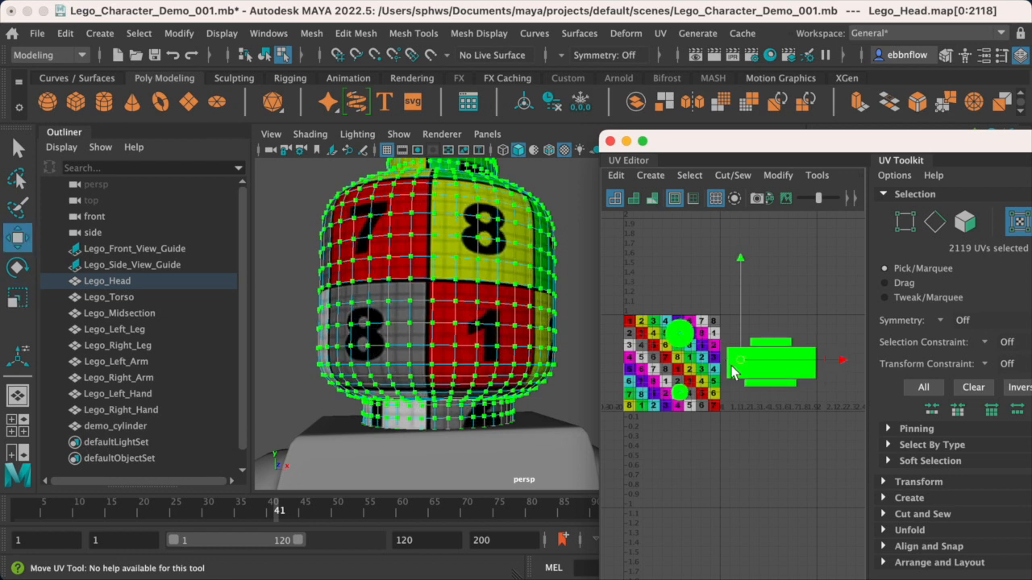
scroll(758, 378, up, 1)
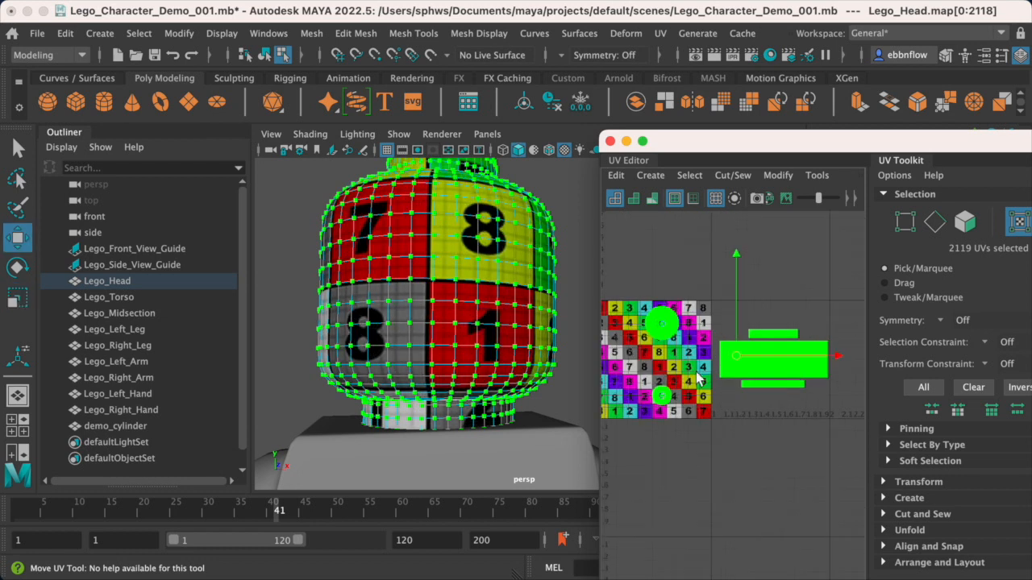
- Move the two overlapping circular shells together to the UV tile's upper-right area and the small neck circle to its lower-right area
drag(671, 332, 700, 361)
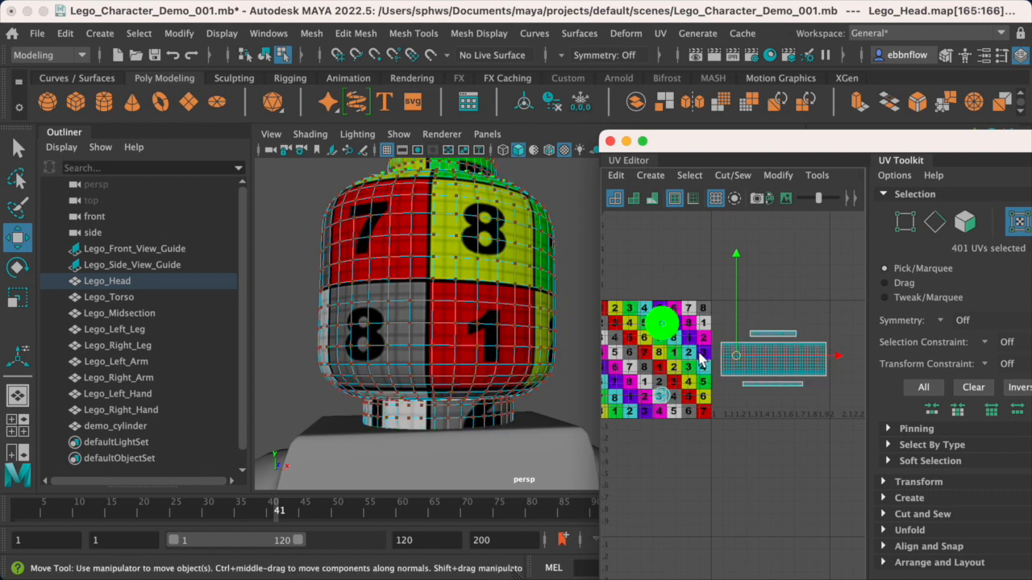
drag(704, 324, 731, 326)
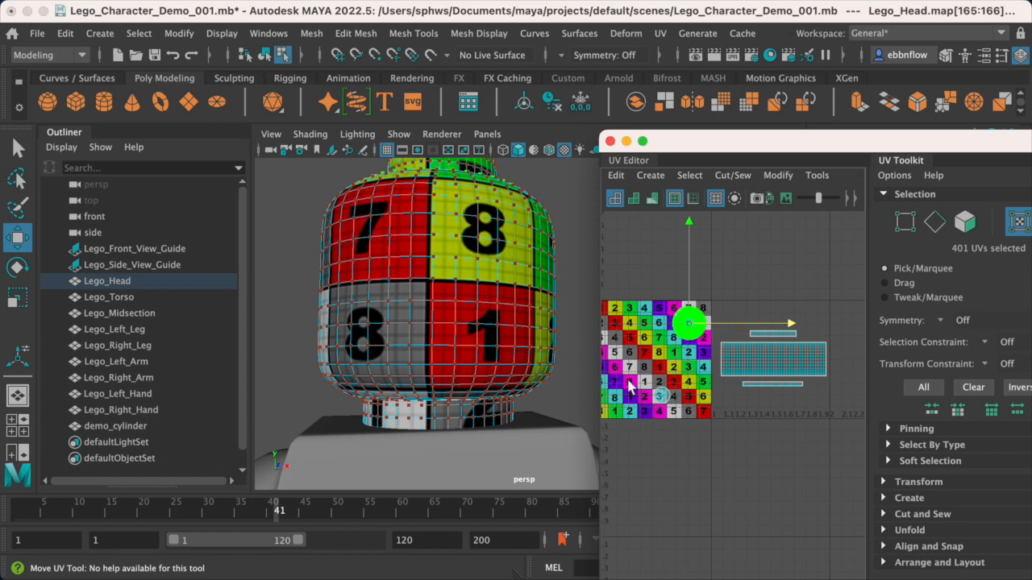
mouse_move(679, 413)
mouse_down()
mouse_move(648, 370)
mouse_move(694, 407)
mouse_up()
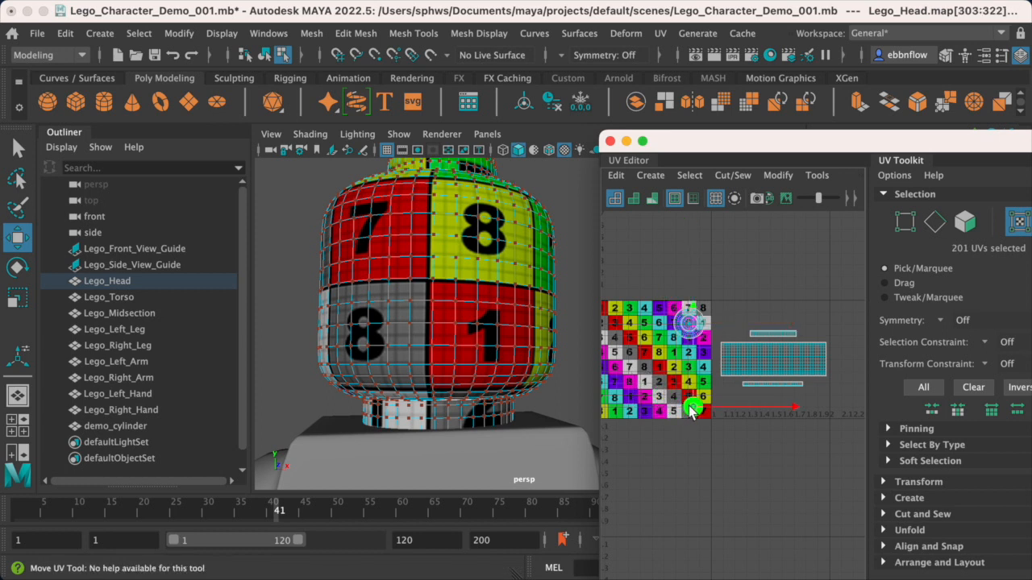
- Select both overlapping circular shells again and nudge them closer to the UV tile's upper-right corner
scroll(804, 398, up, 2)
alt+middle_drag(726, 384, 765, 396)
drag(668, 279, 721, 358)
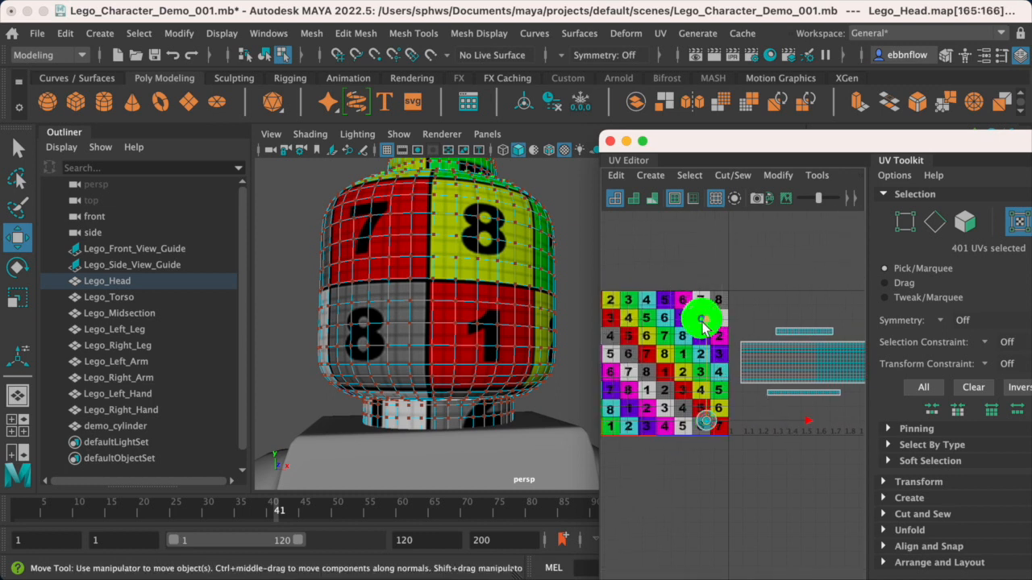
drag(665, 266, 724, 363)
drag(700, 318, 705, 314)
scroll(762, 363, down, 2)
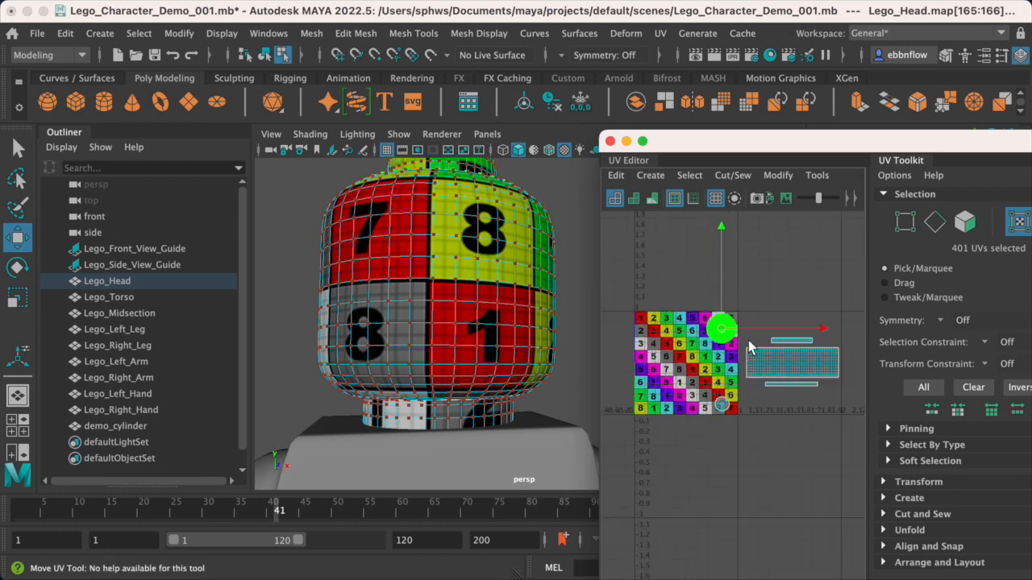
- Select the body, stud and neck strip shells together and move them into the middle of the UV tile
drag(849, 411, 741, 307)
drag(819, 372, 684, 371)
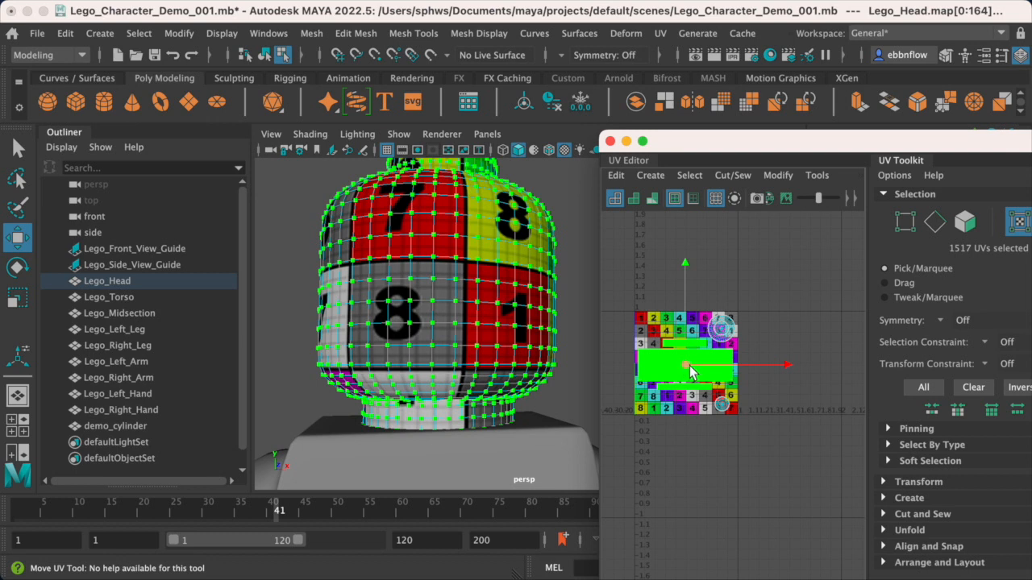
scroll(689, 370, up, 8)
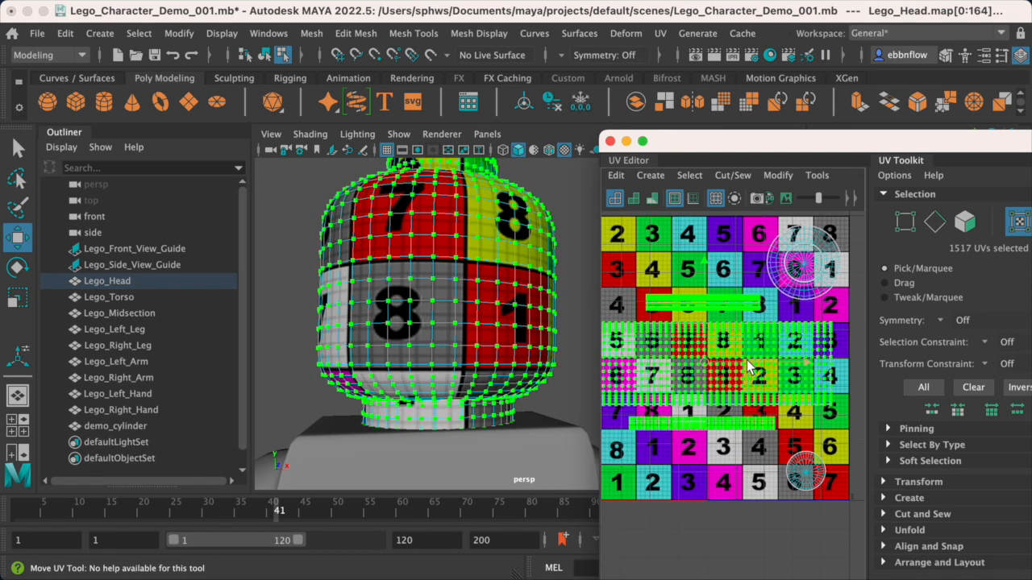
scroll(746, 342, up, 1)
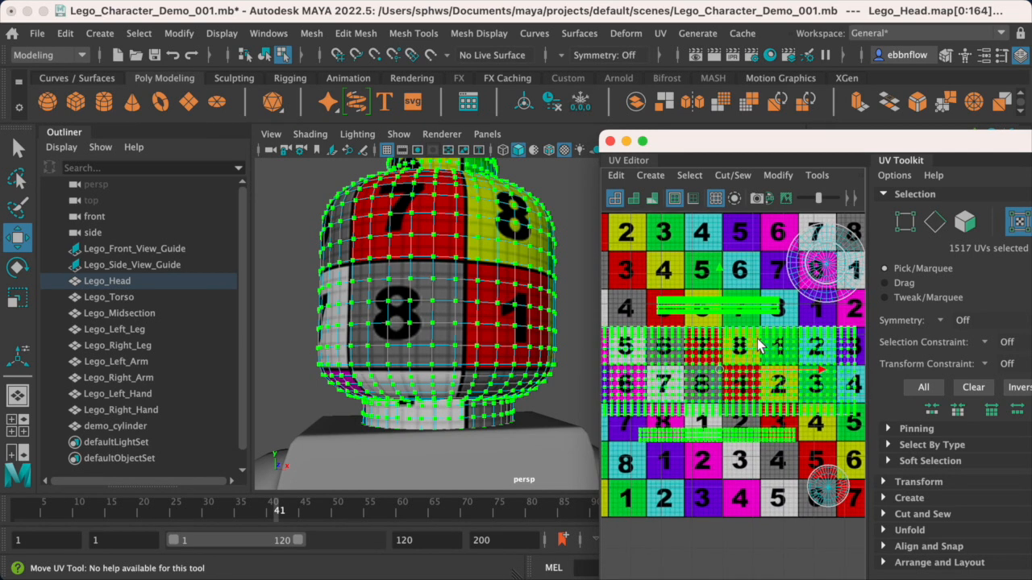
scroll(762, 347, down, 4)
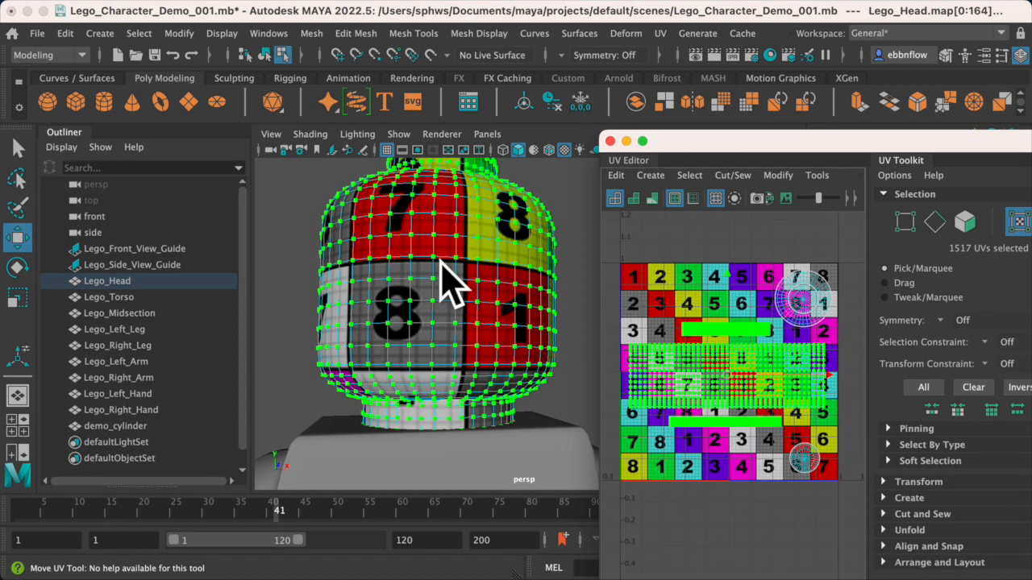
- Pick a few outer UVs on the overlapping circular shells and convert the selection to the ring's complete UV shell
alt+drag(430, 252, 432, 339)
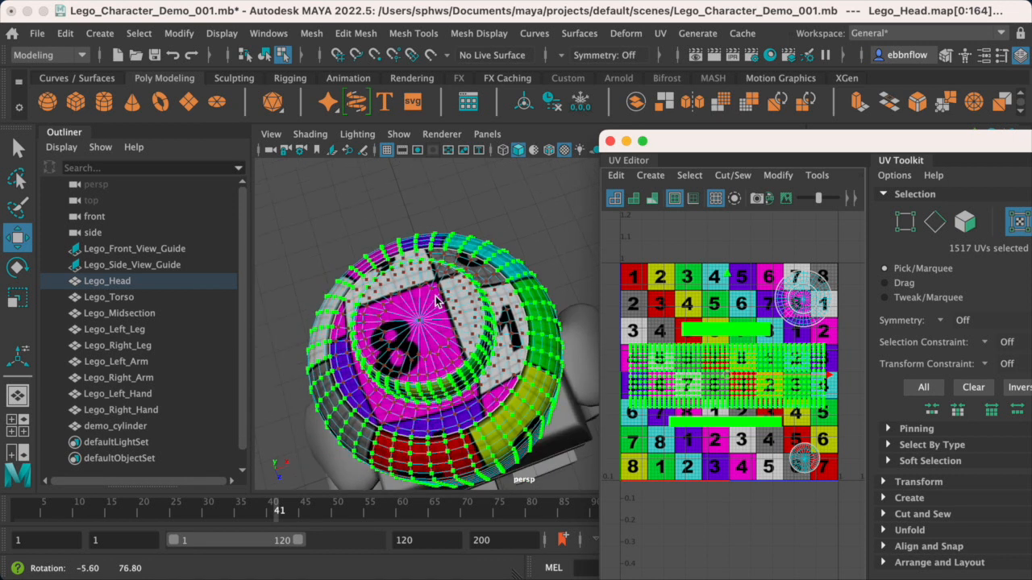
scroll(766, 327, up, 1)
scroll(766, 326, up, 3)
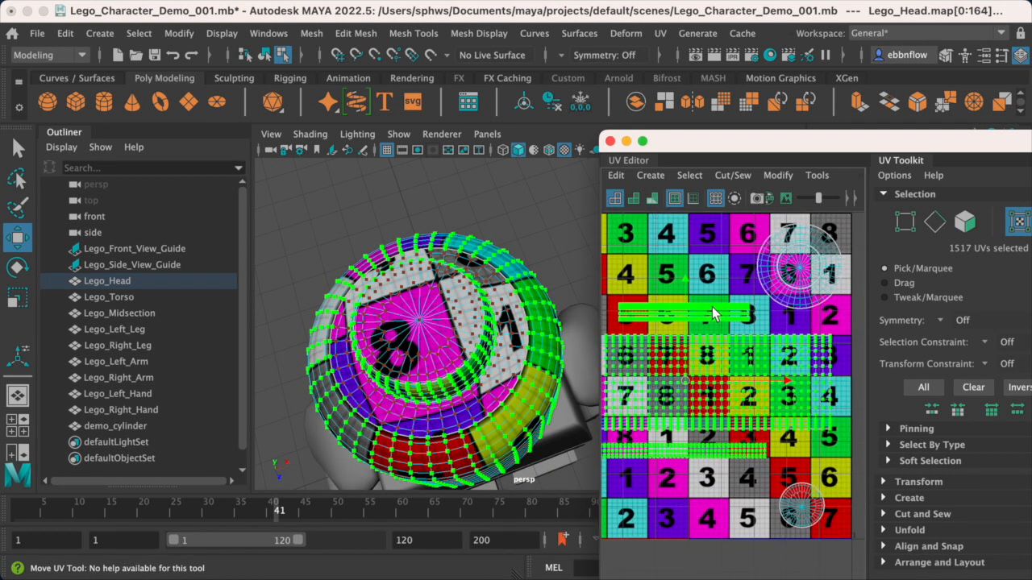
scroll(746, 343, up, 2)
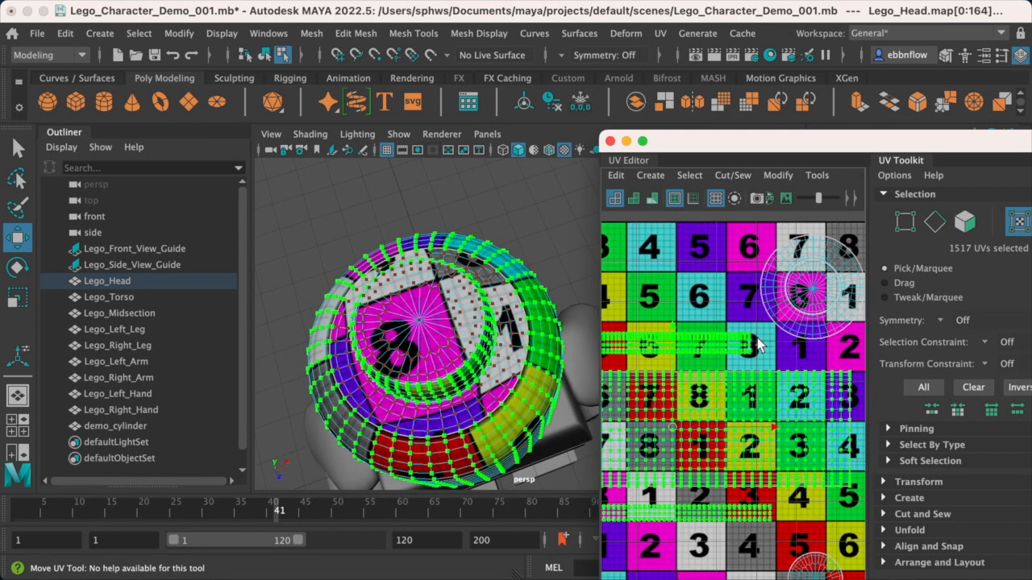
click(774, 313)
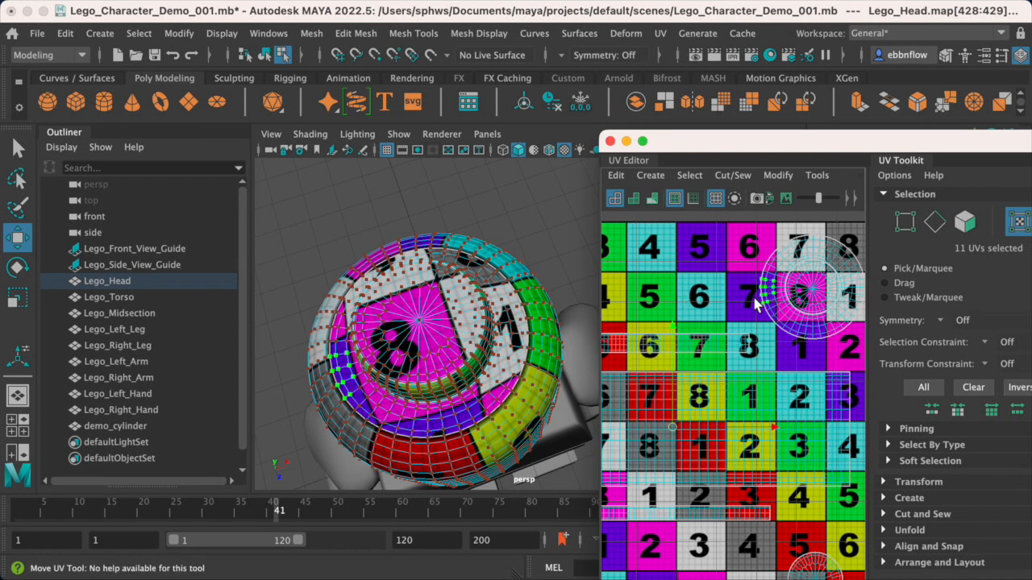
scroll(788, 302, down, 3)
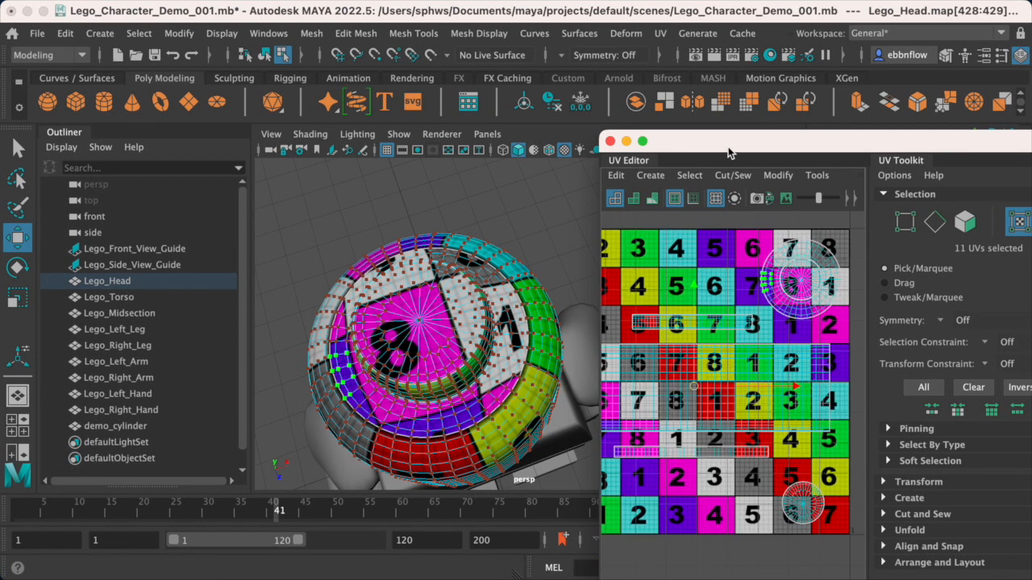
click(695, 178)
click(694, 177)
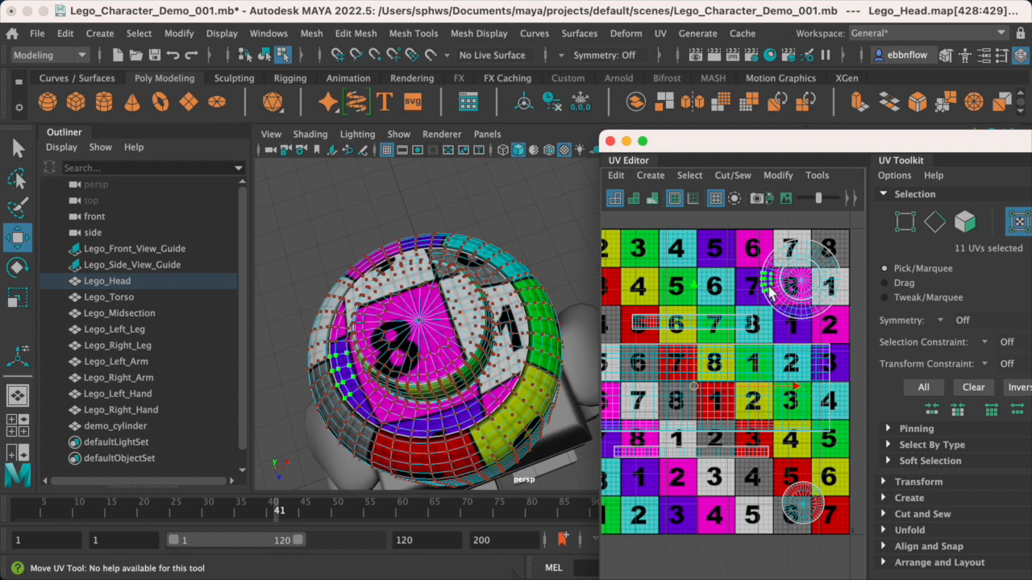
click(689, 176)
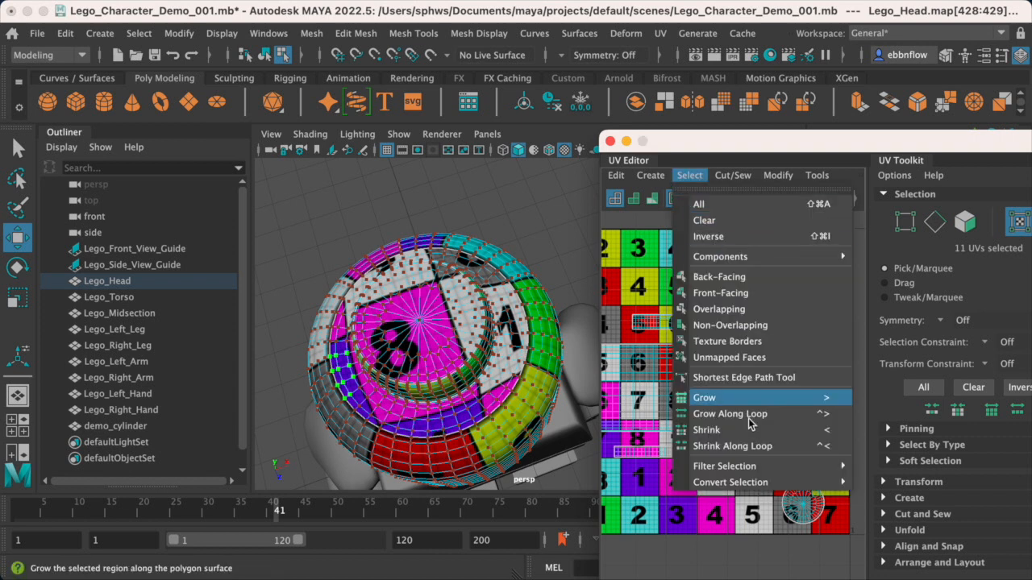
mouse_move(748, 486)
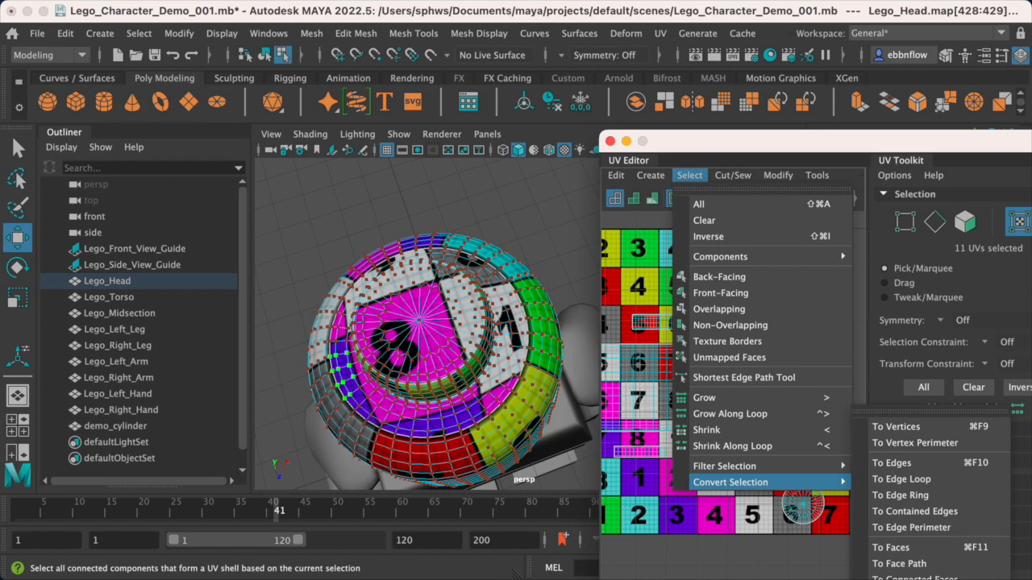
click(898, 579)
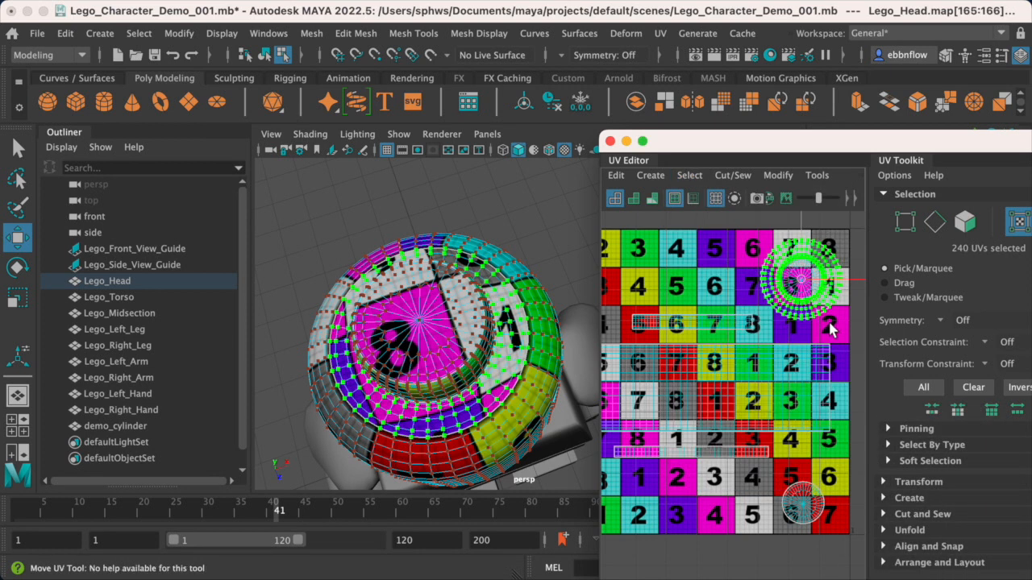
- Move the selected ring shell, which covers the head surface around the stud, into the UV tile's upper-left corner
alt+drag(416, 381, 430, 365)
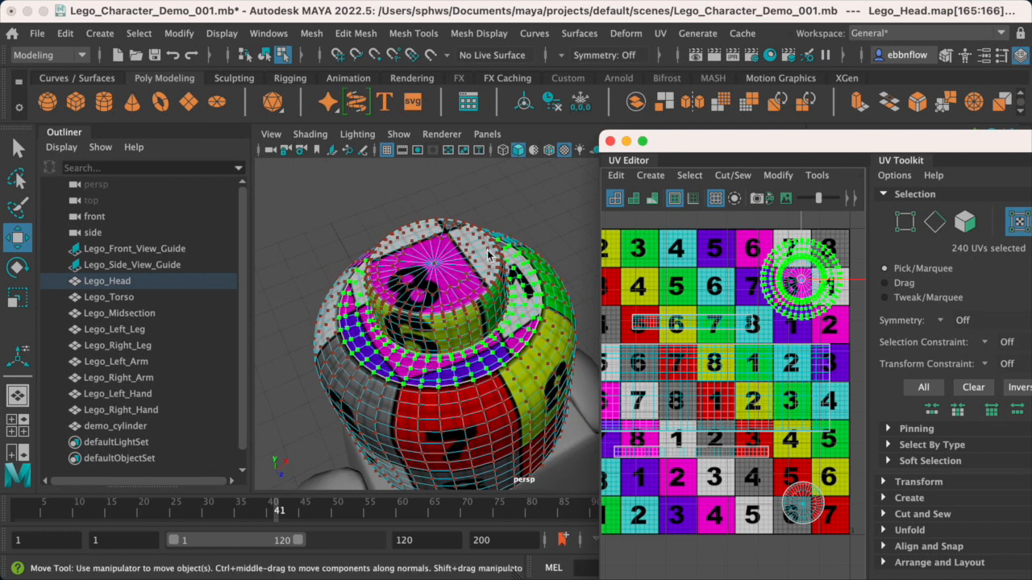
drag(861, 284, 680, 282)
alt+middle_drag(723, 323, 771, 337)
scroll(770, 339, down, 3)
drag(790, 305, 774, 304)
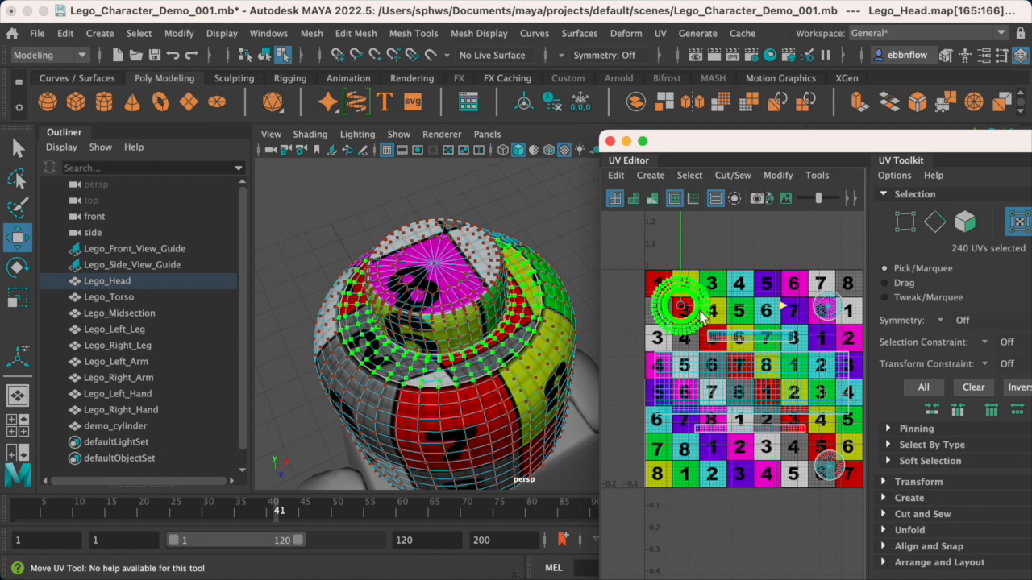
- Examine which part of the head the upper-right circular shell covers and check the checkers around the body, stud and neck
alt+drag(511, 389, 493, 357)
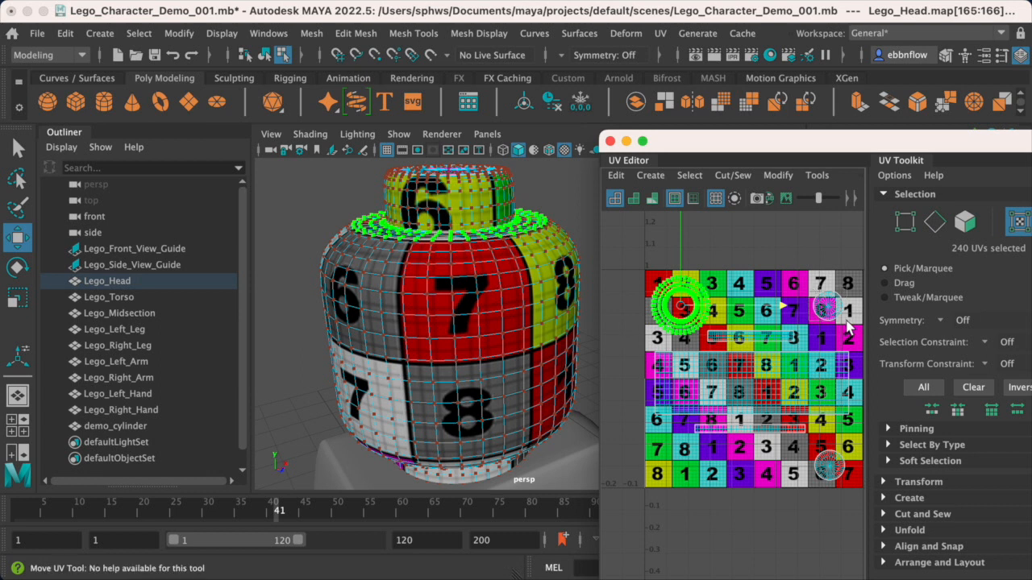
drag(808, 284, 848, 325)
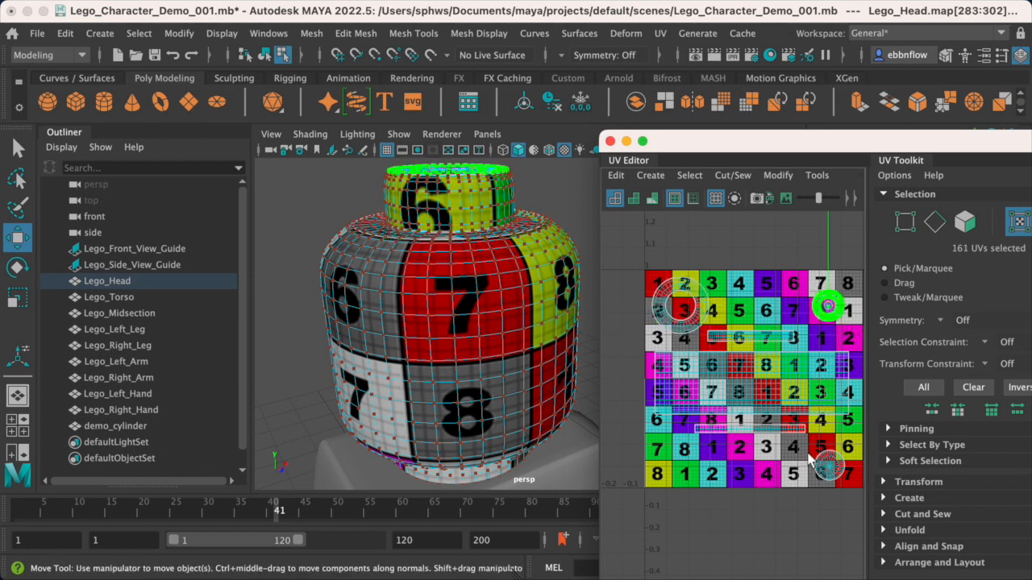
click(780, 472)
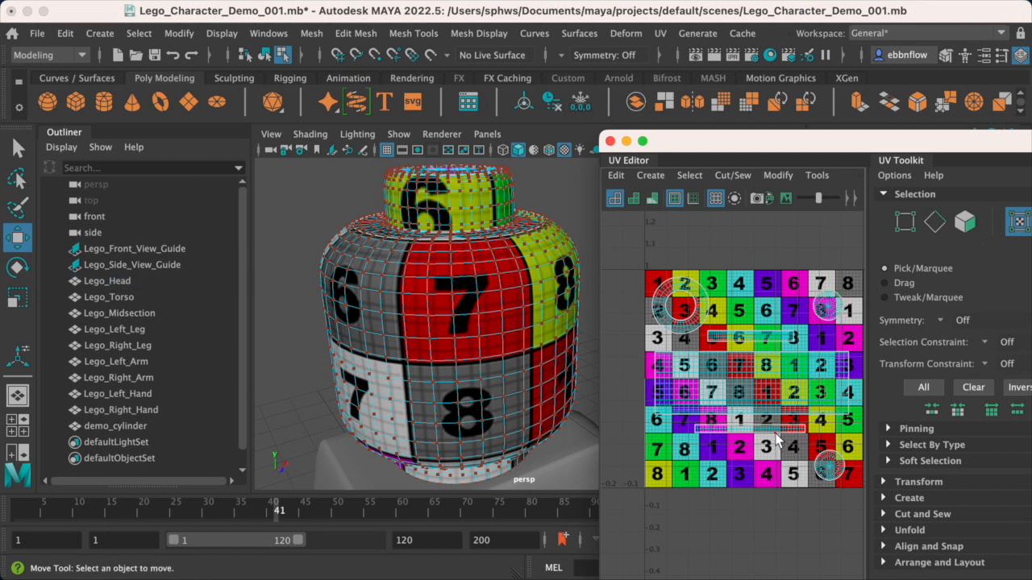
scroll(775, 435, down, 2)
scroll(773, 434, up, 2)
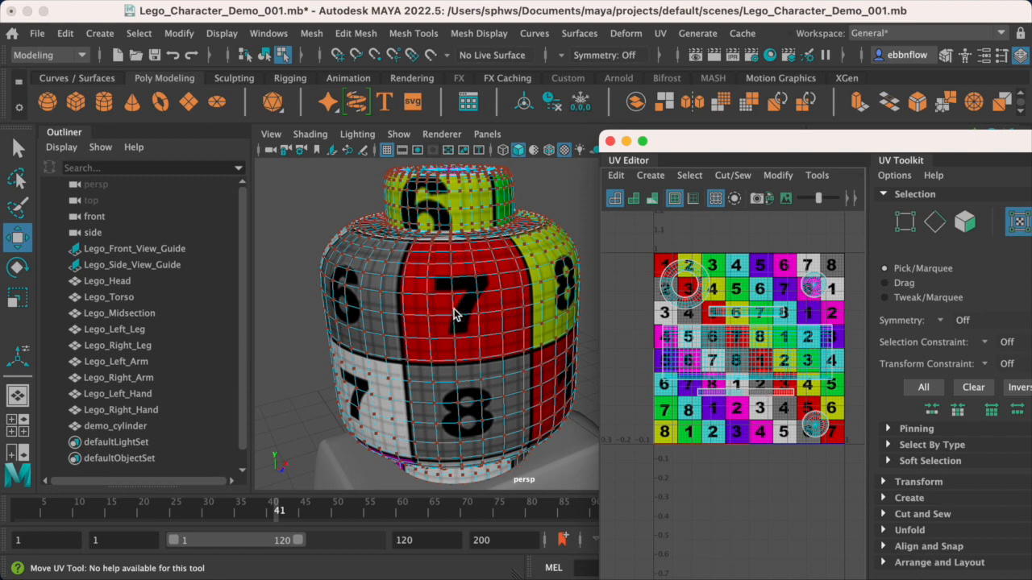
alt+drag(458, 310, 528, 300)
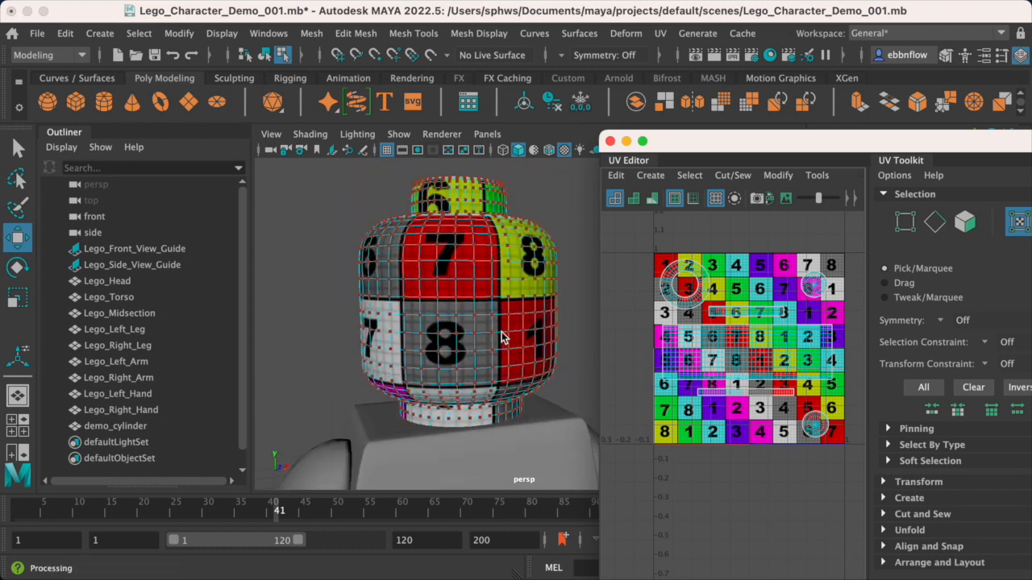
mouse_move(446, 367)
alt+mouse_down()
mouse_move(414, 300)
mouse_move(442, 316)
mouse_move(458, 365)
alt+mouse_up()
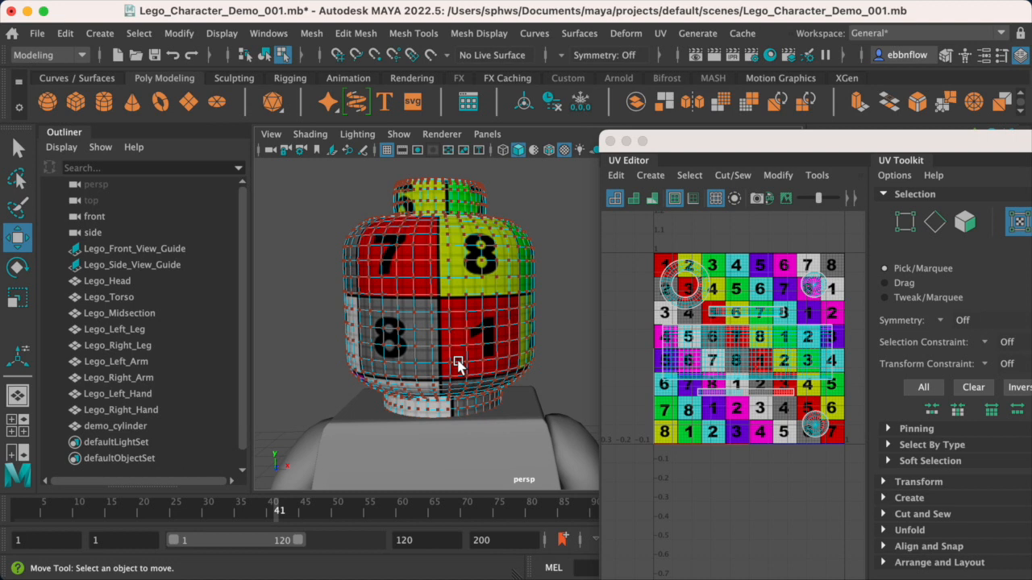
right_drag(664, 278, 734, 276)
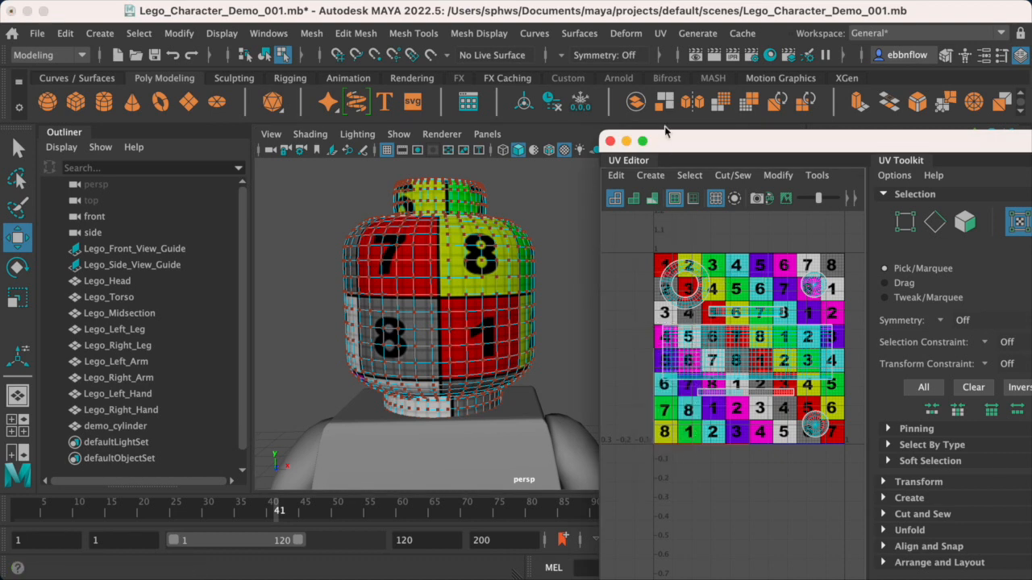
- Move the UV Editor window clear of the screen edge and select all six of the head's UV shells
drag(709, 153, 453, 39)
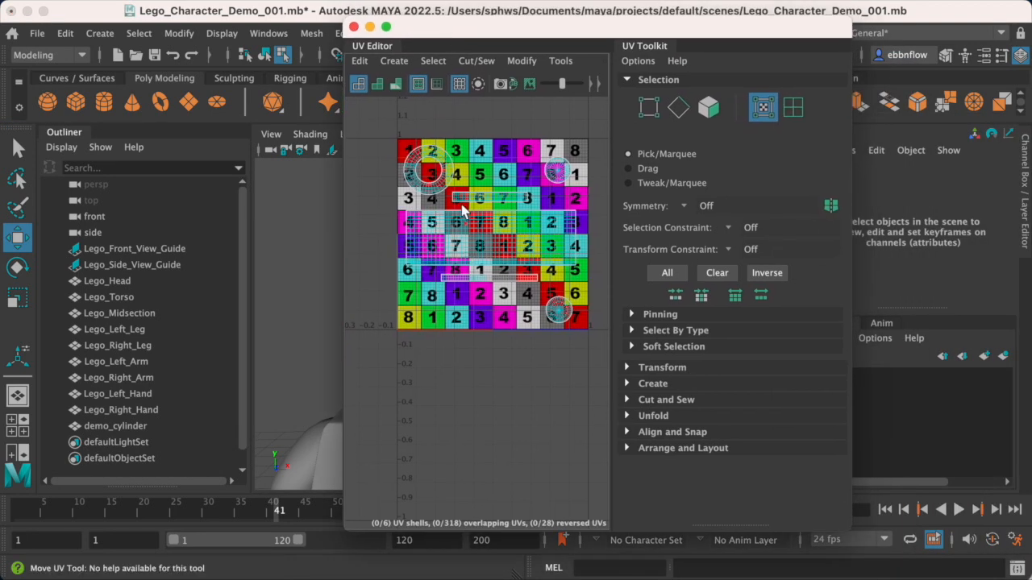
alt+middle_drag(464, 209, 440, 232)
drag(364, 137, 595, 376)
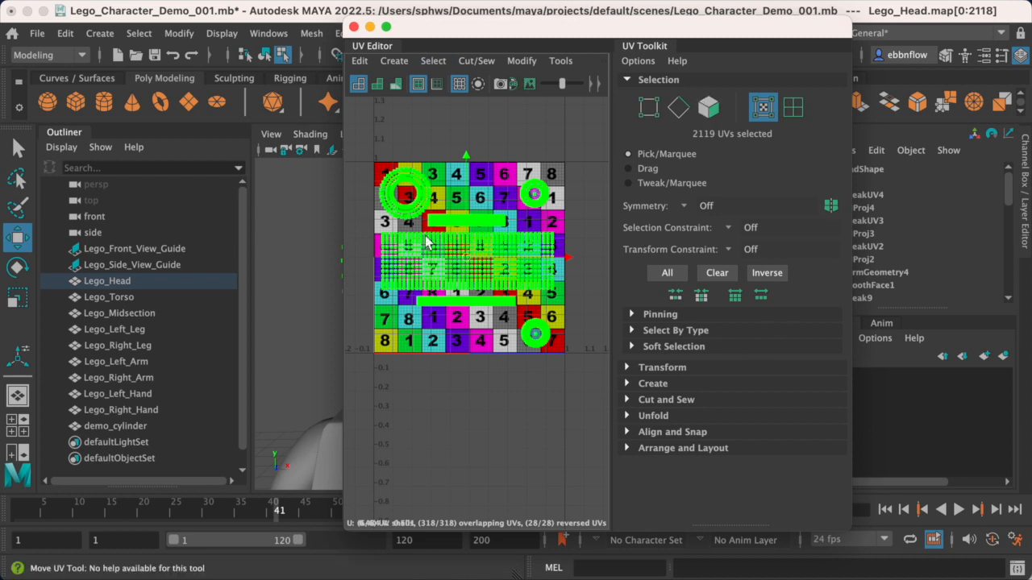
click(361, 62)
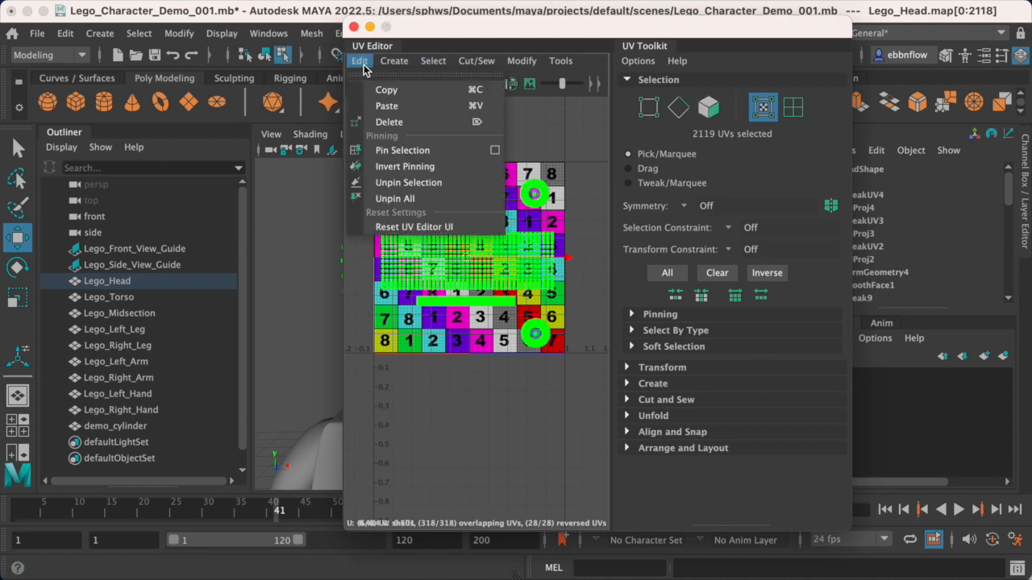
click(363, 65)
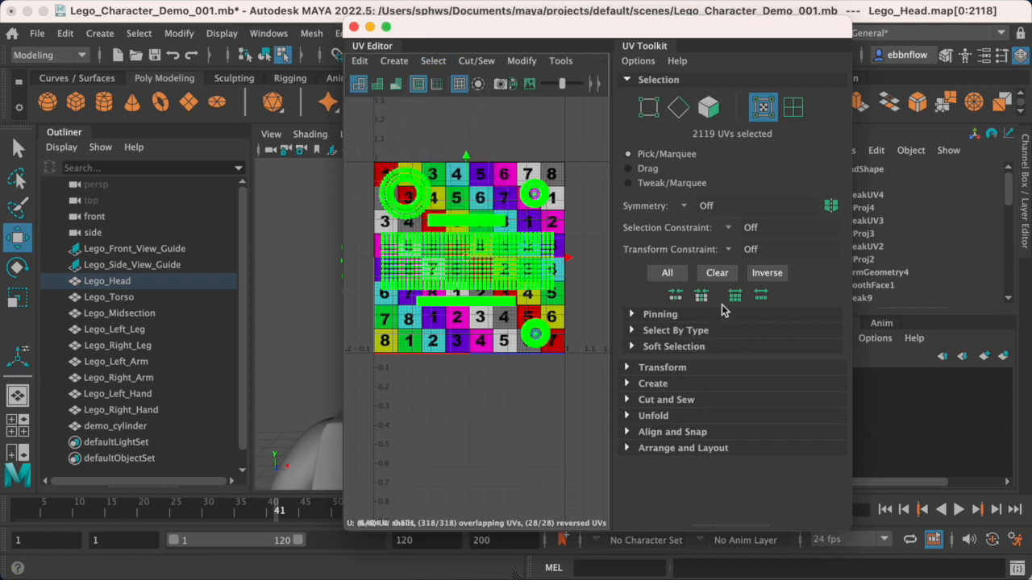
- Enlarge the UV Editor window around the full UV tile and open the UV Snapshot options
drag(548, 27, 373, 20)
drag(676, 526, 927, 546)
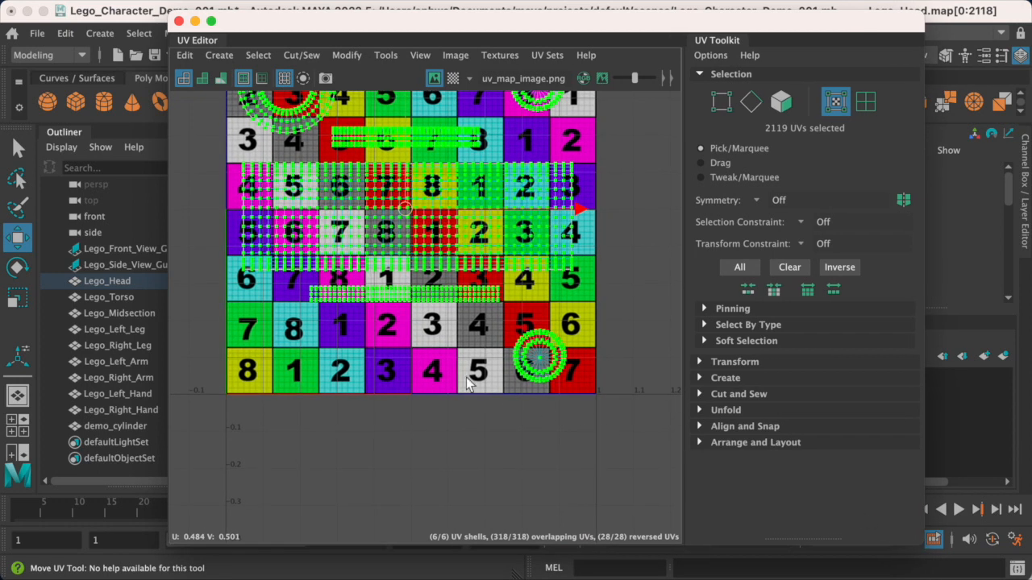
scroll(465, 343, down, 3)
alt+middle_drag(410, 231, 419, 288)
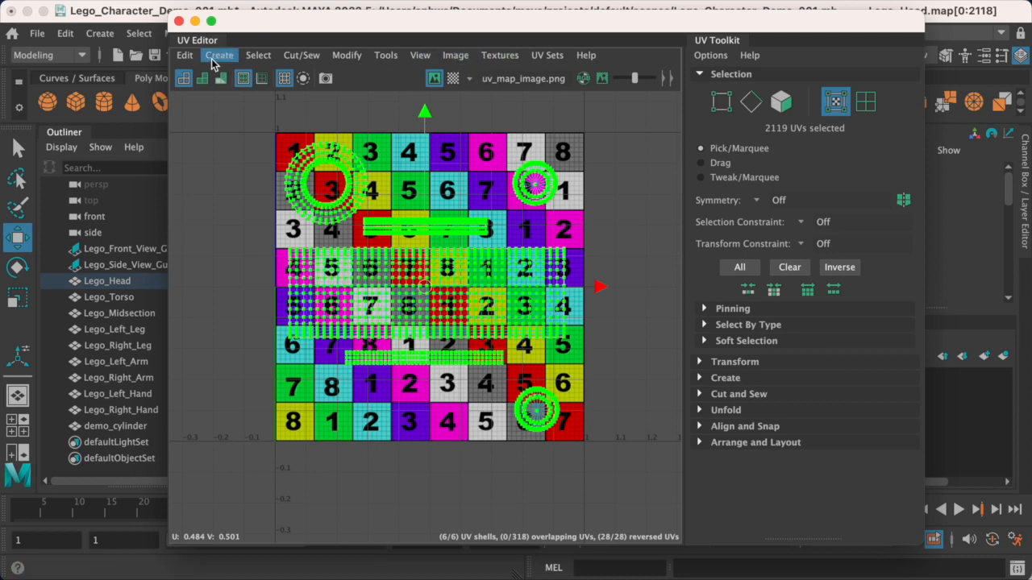
click(457, 61)
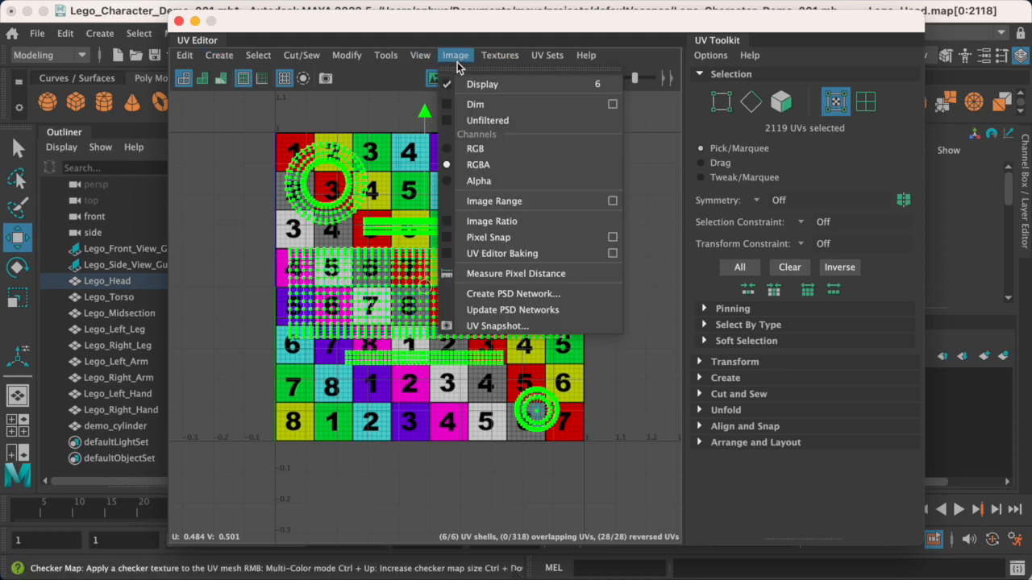
click(596, 329)
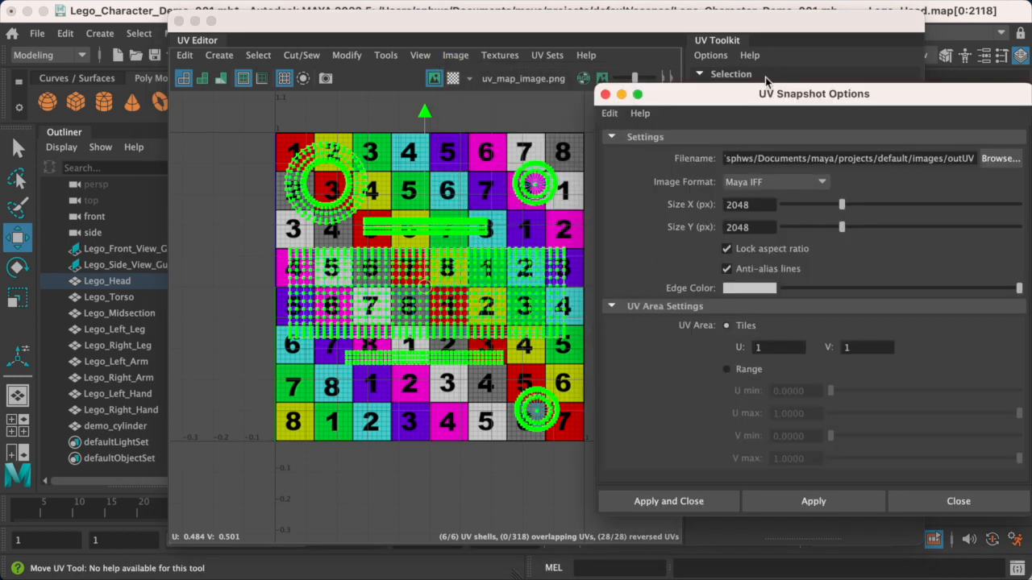
- Browse for the UV snapshot's save location and choose the Desktop folder
drag(738, 100, 679, 94)
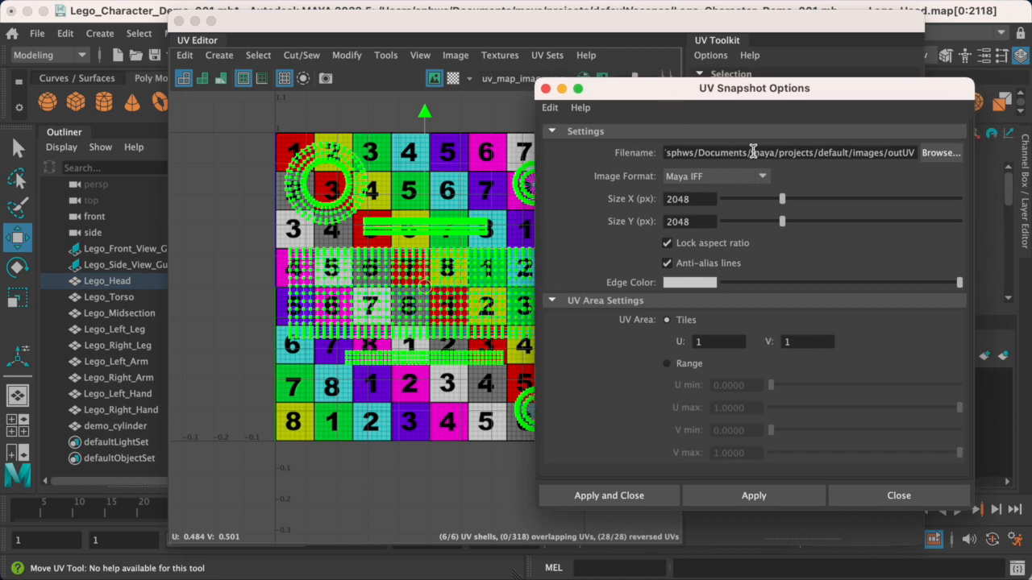
drag(664, 153, 903, 159)
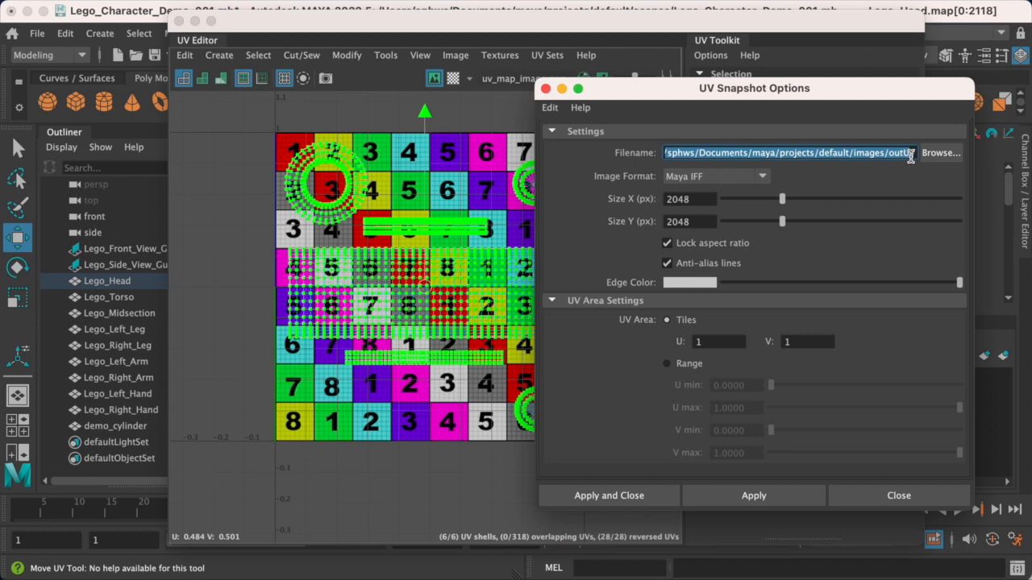
click(875, 153)
drag(852, 154, 917, 156)
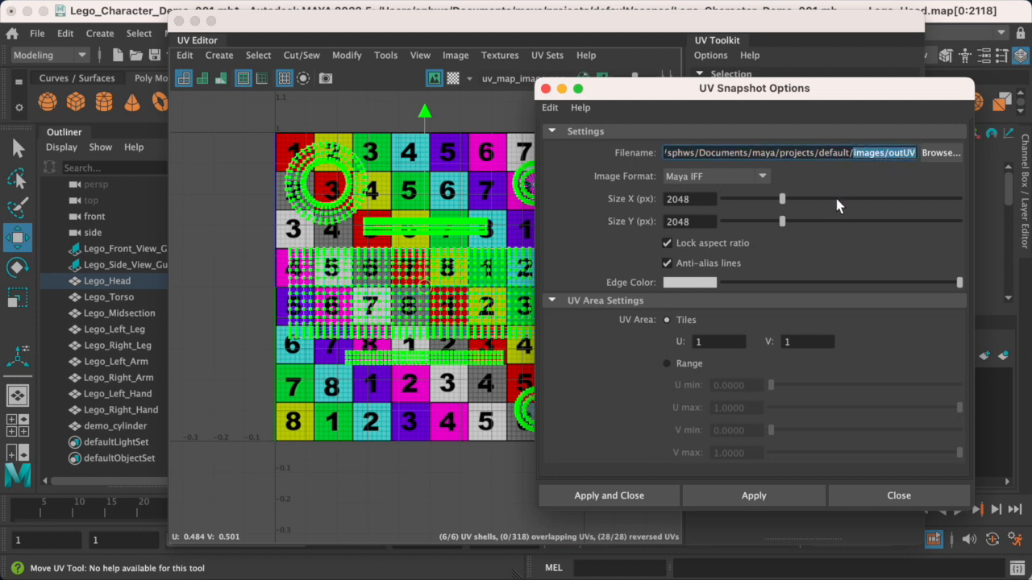
click(940, 153)
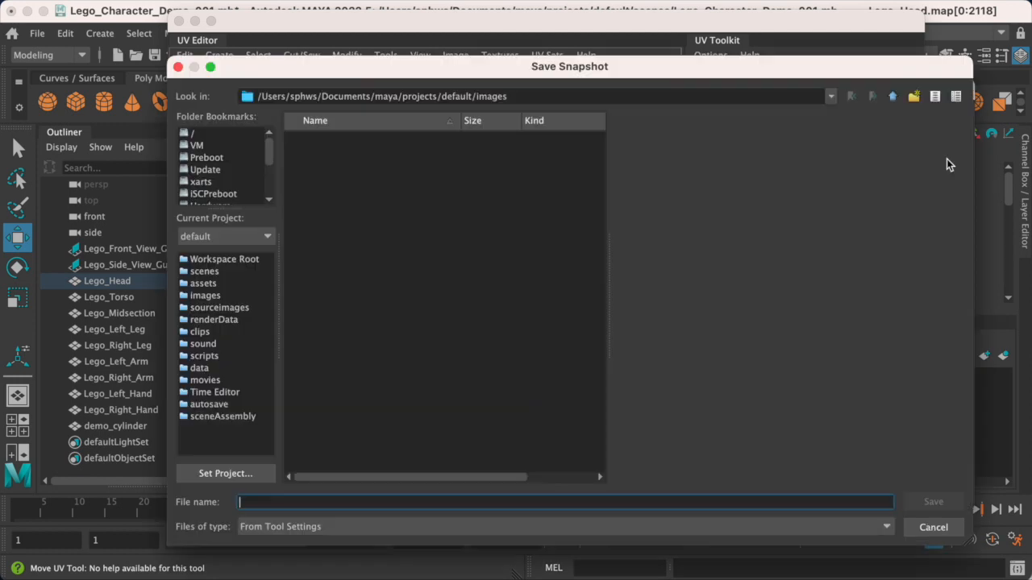
scroll(249, 177, down, 2)
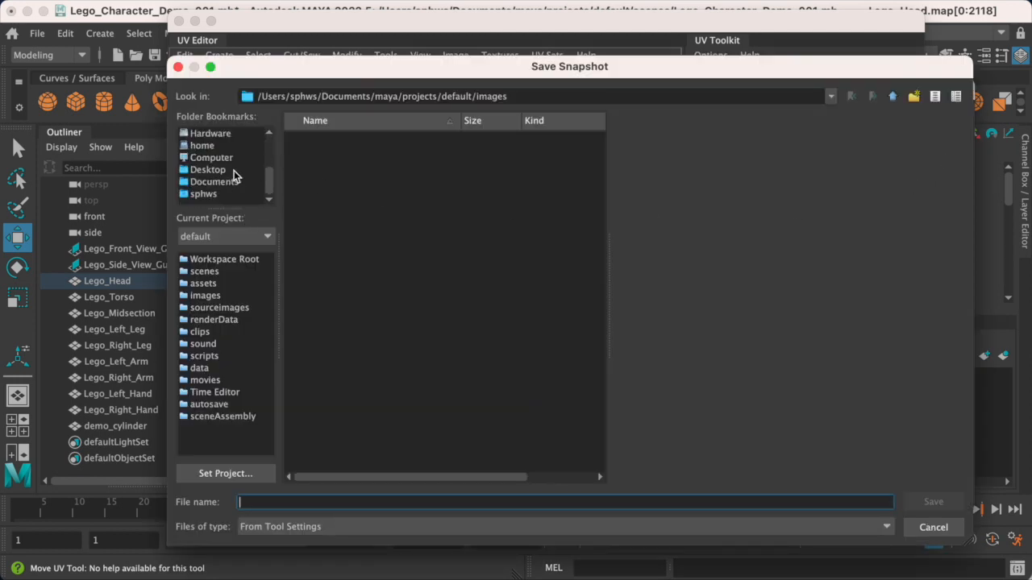
click(233, 170)
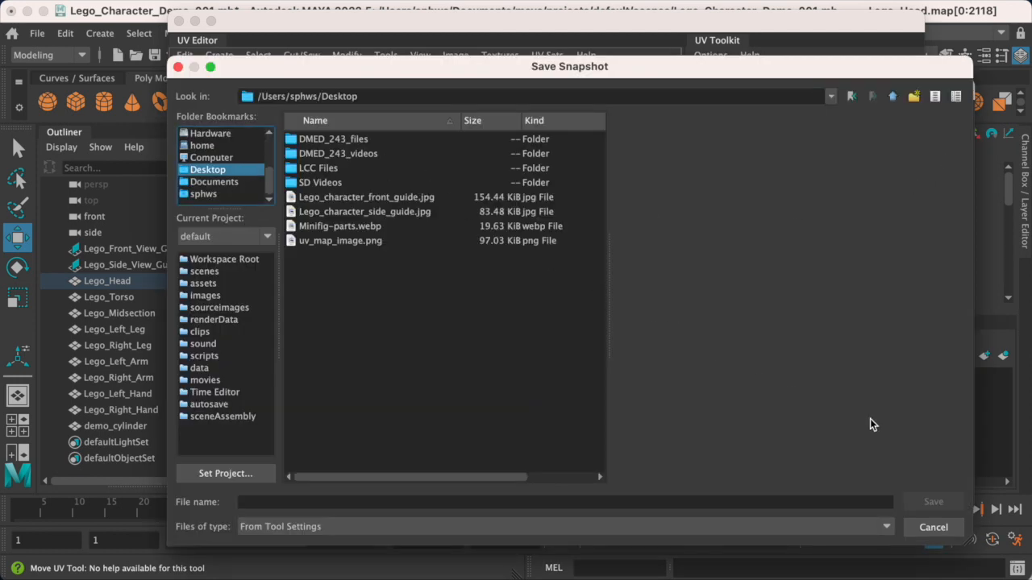
- Name the snapshot file lego_head_outuv and accept it as the output file
click(459, 496)
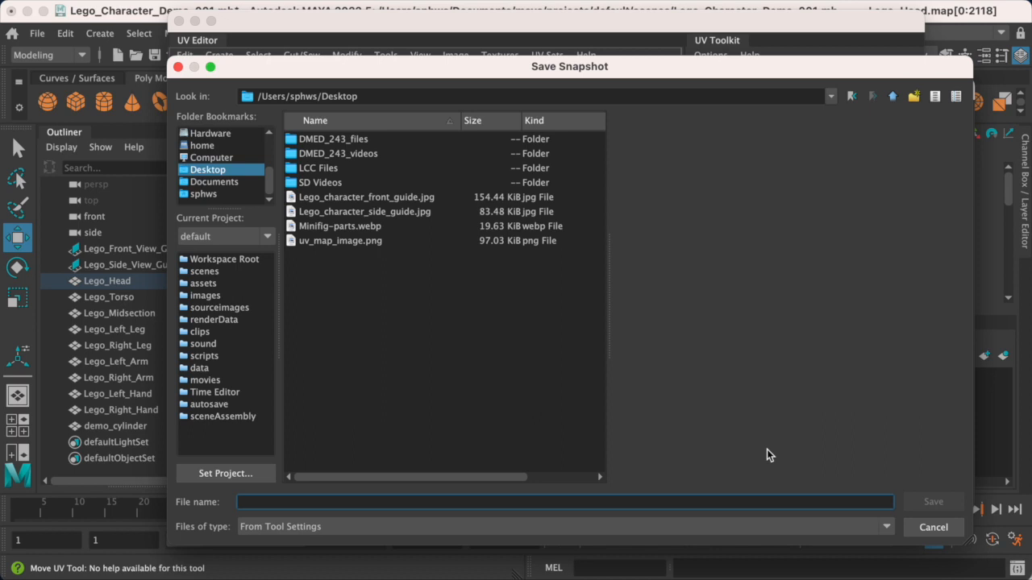
text(lego_)
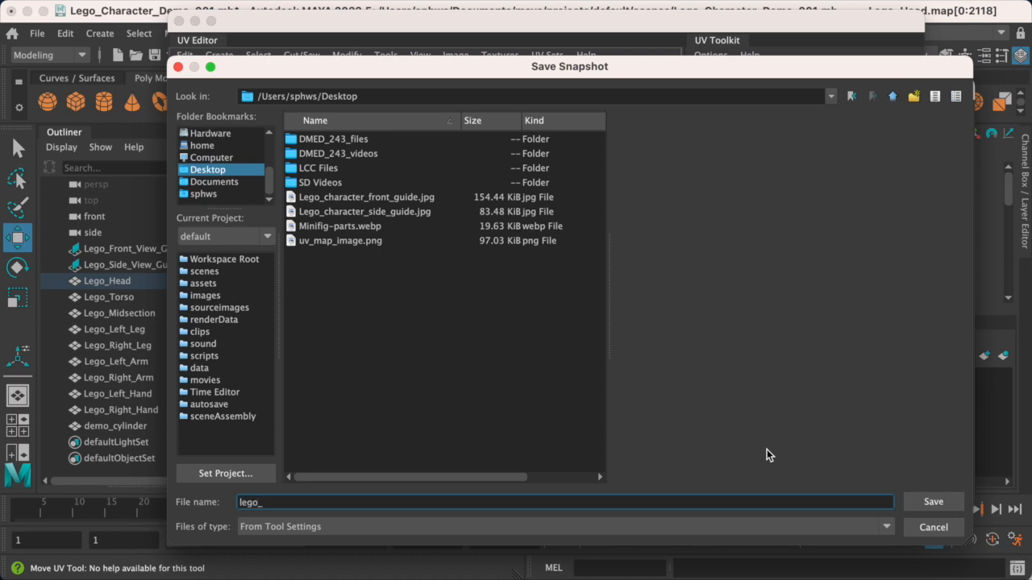
text(head_outuv)
click(868, 529)
click(872, 527)
click(916, 505)
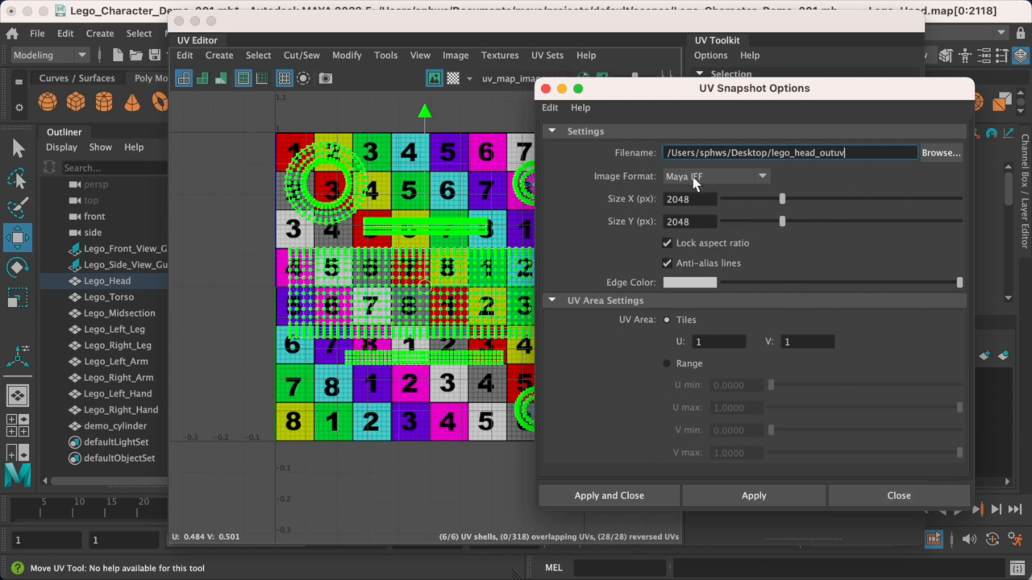
- Set the snapshot's image format to TIFF and export it at 2048 by 2048 pixels
click(761, 177)
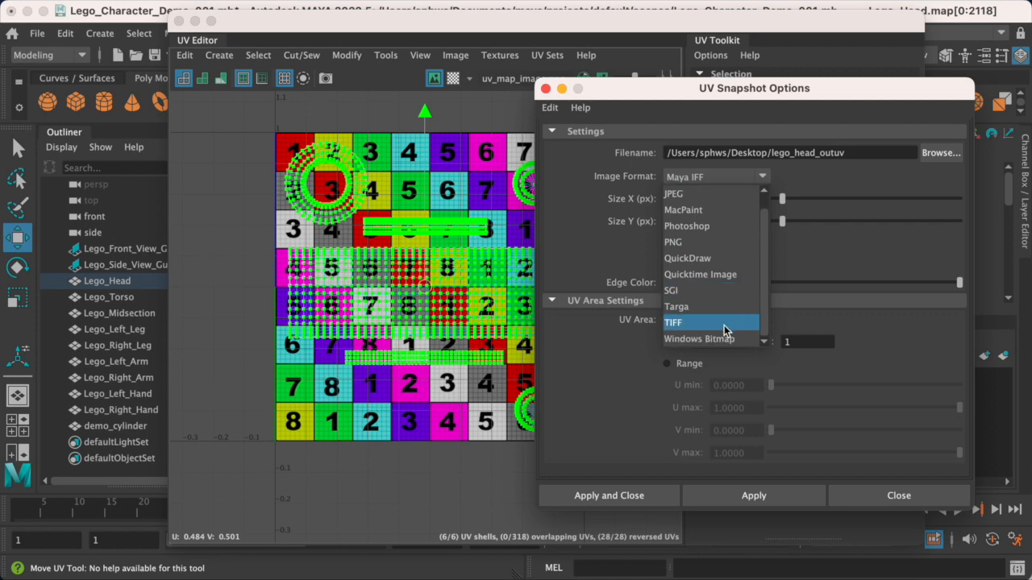
click(724, 329)
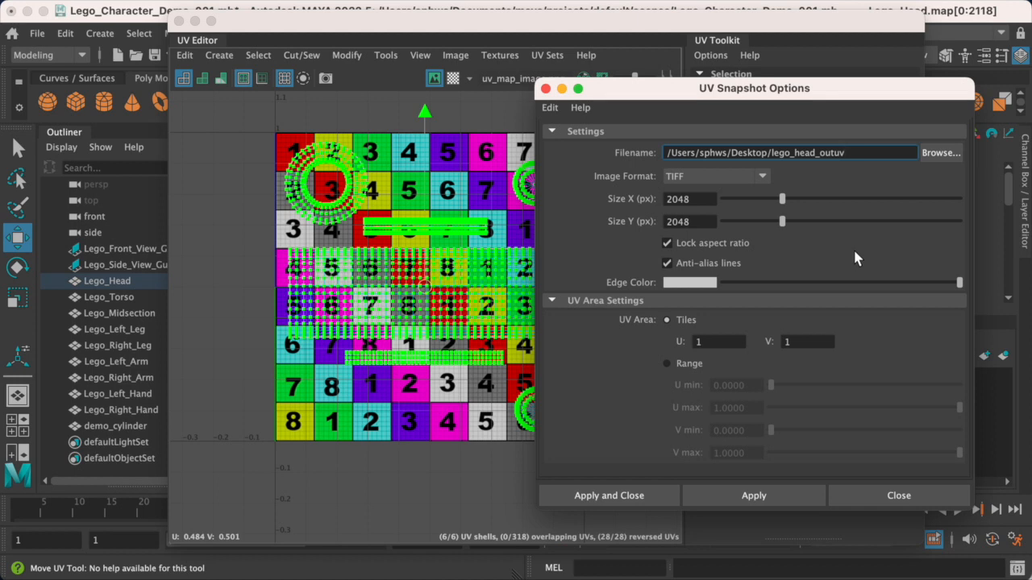
click(700, 200)
click(692, 221)
double_click(692, 199)
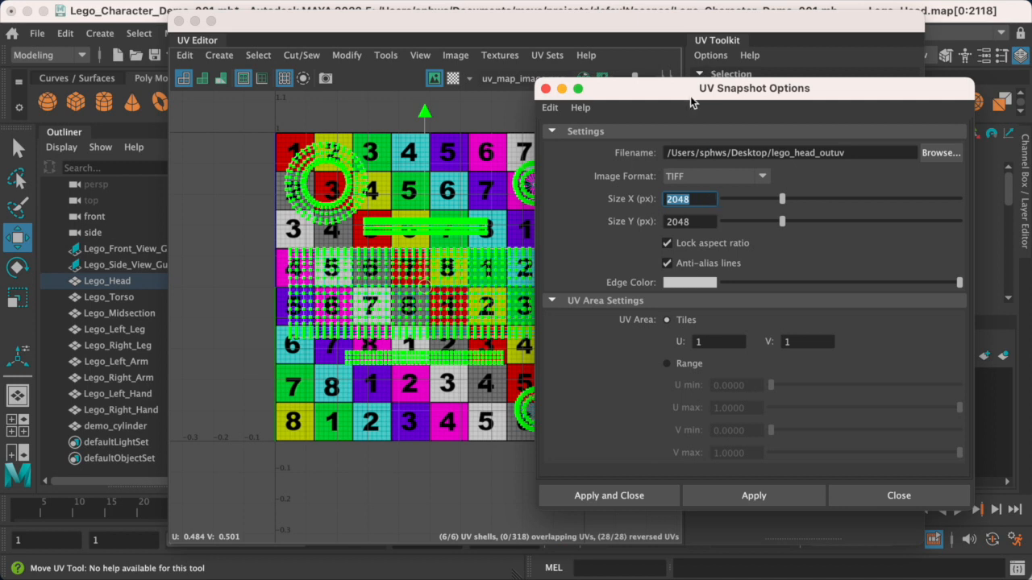
click(645, 492)
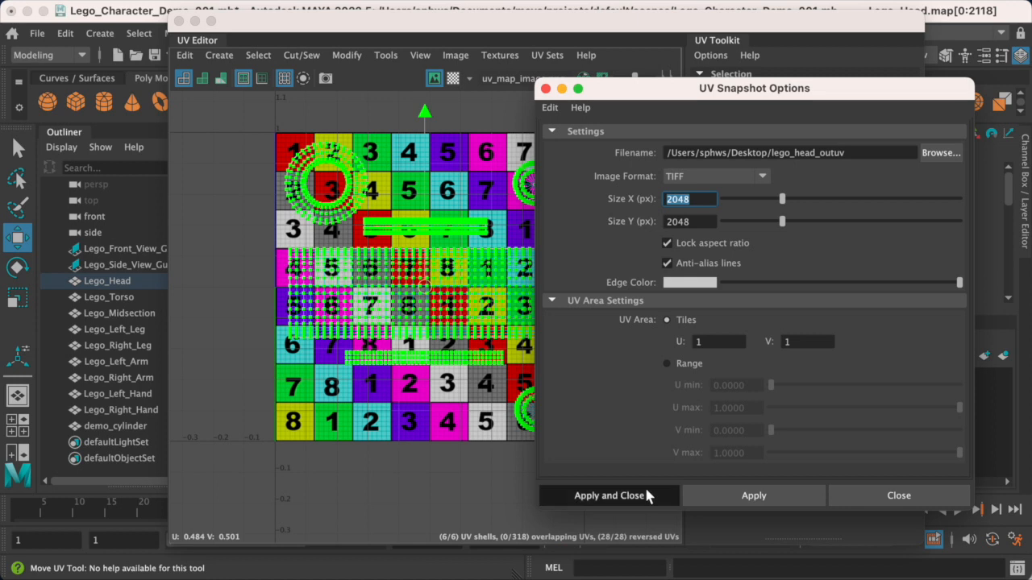
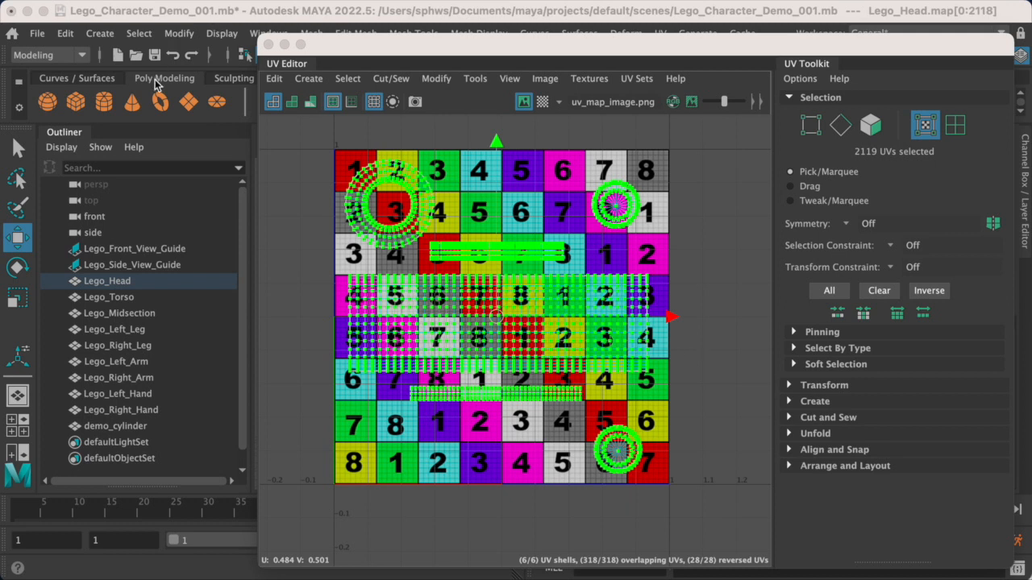
- Begin saving the scene as a new version, using Lego_Character_Demo_002.mb in the scenes folder as the file name to edit
click(37, 34)
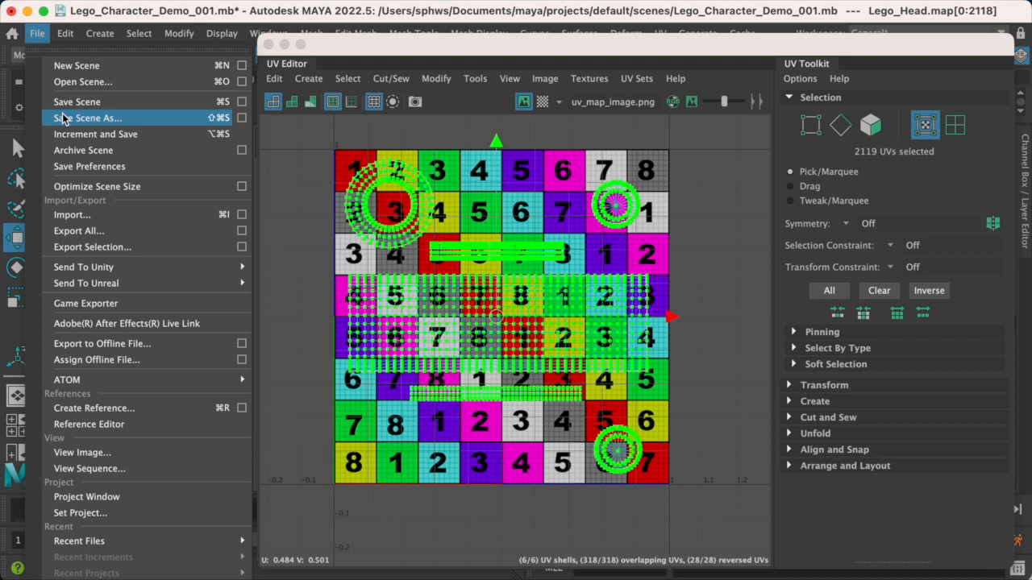
click(89, 118)
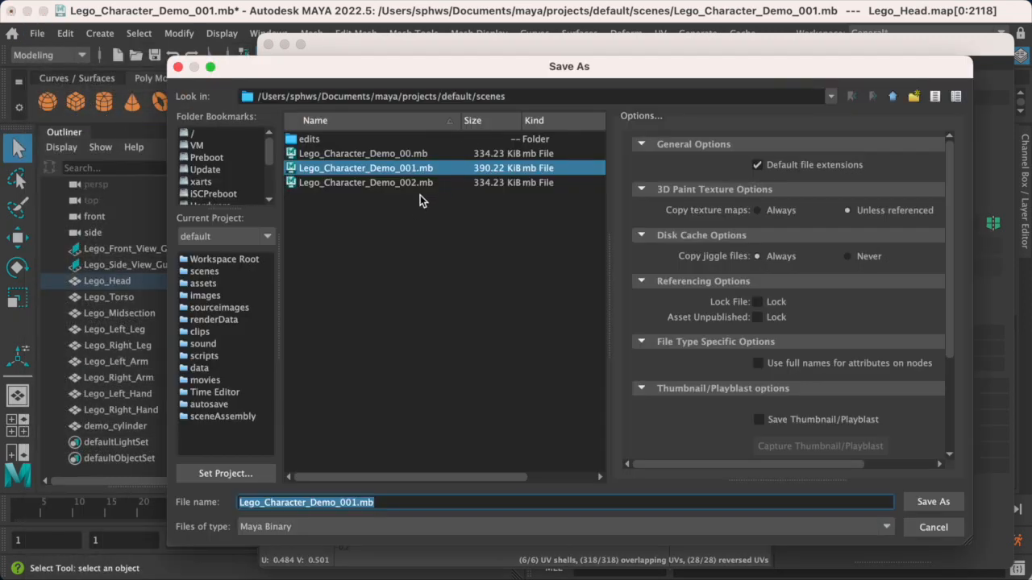
click(425, 169)
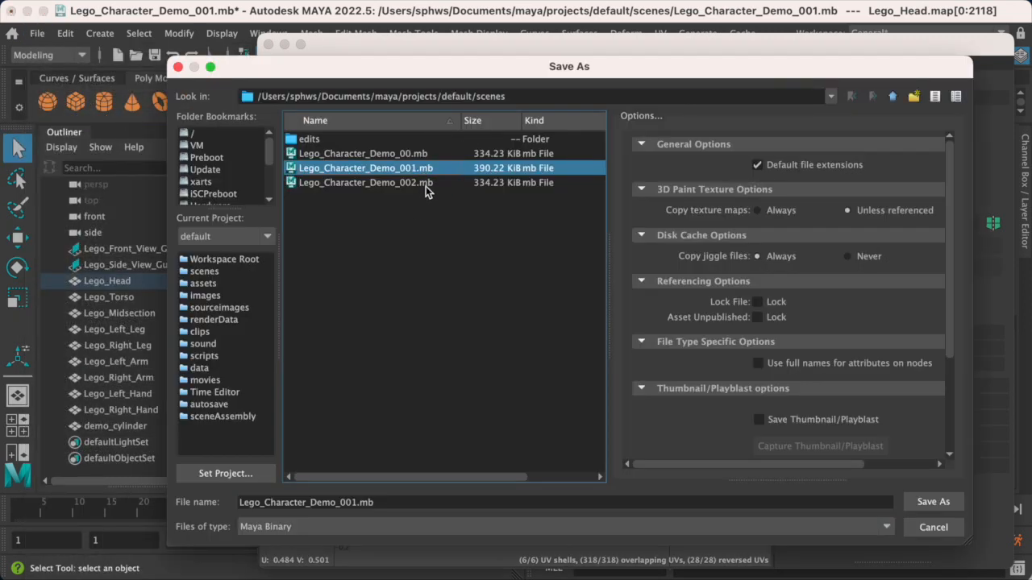
click(425, 186)
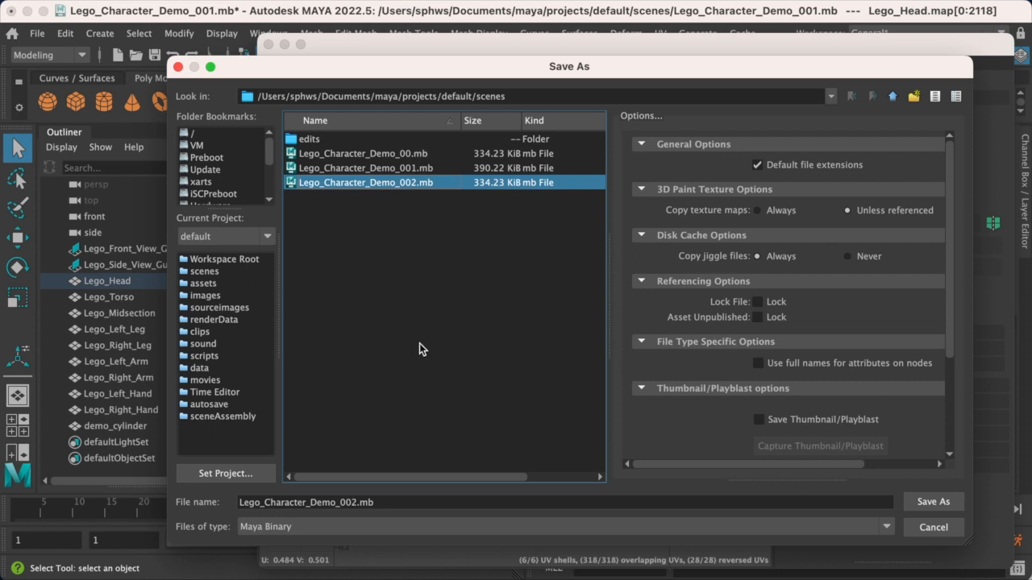
click(358, 502)
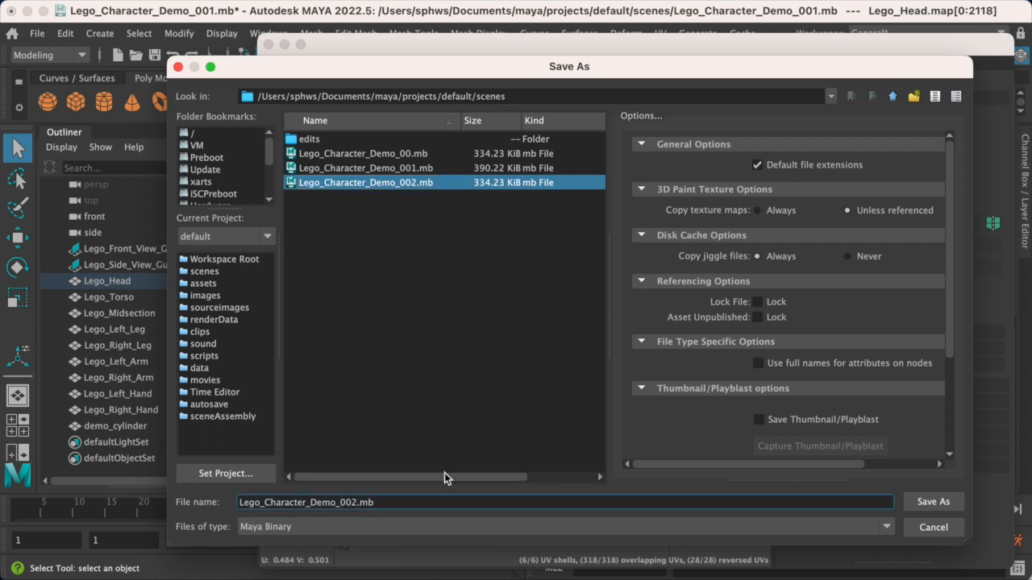